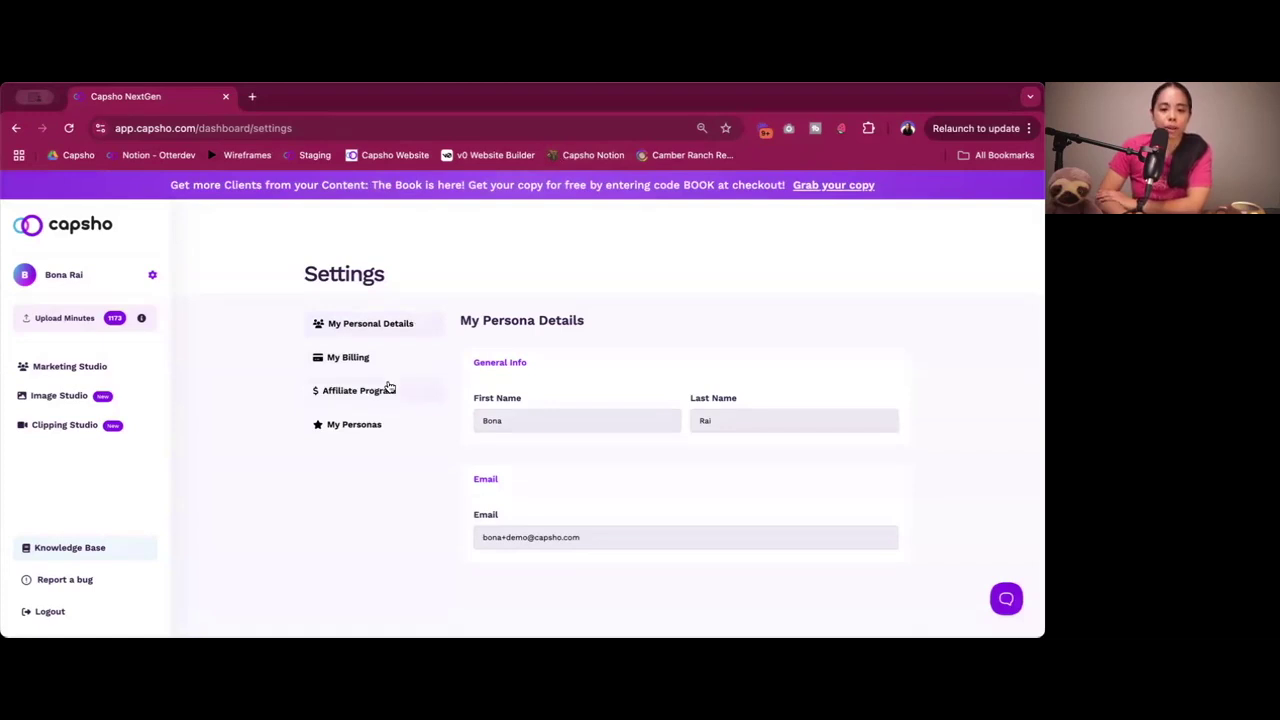
Open the persona settings and examine the first persona's details and its Train Your Own tone of voice option.
{"action": "left_click", "coordinate": [355, 424]}
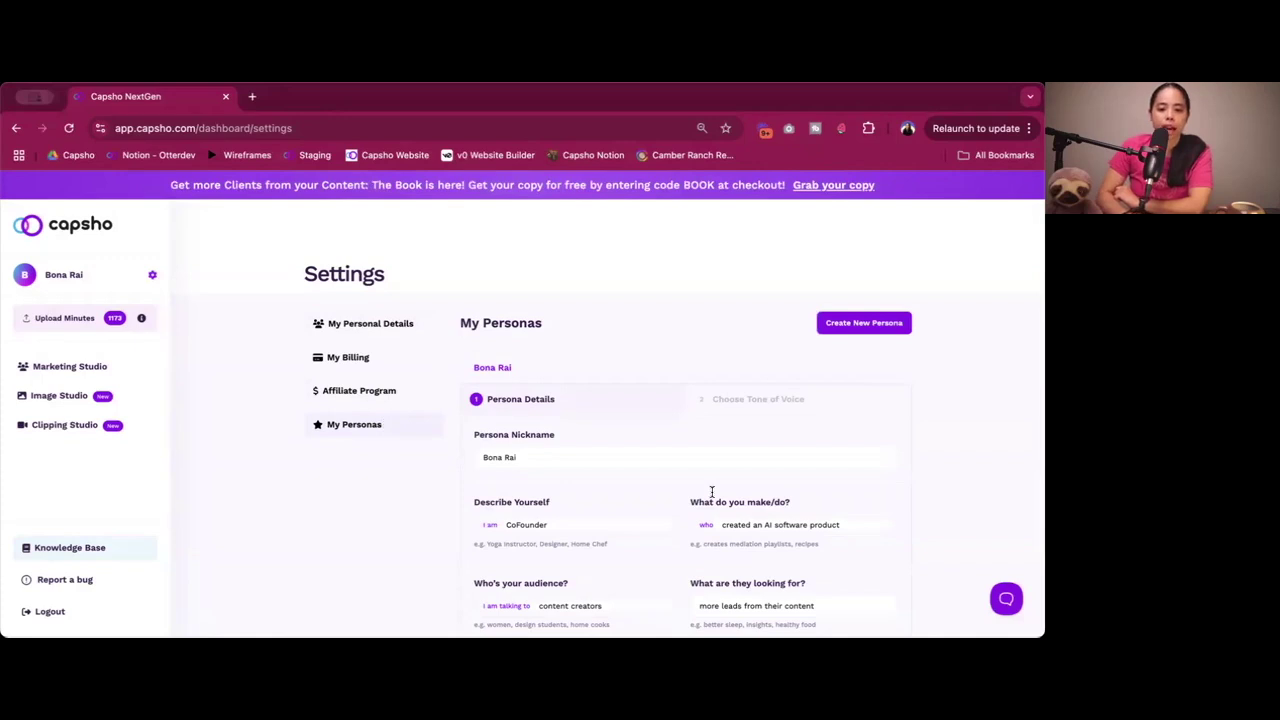
{"action": "scroll", "coordinate": [710, 494], "scroll_direction": "down", "scroll_amount": 1}
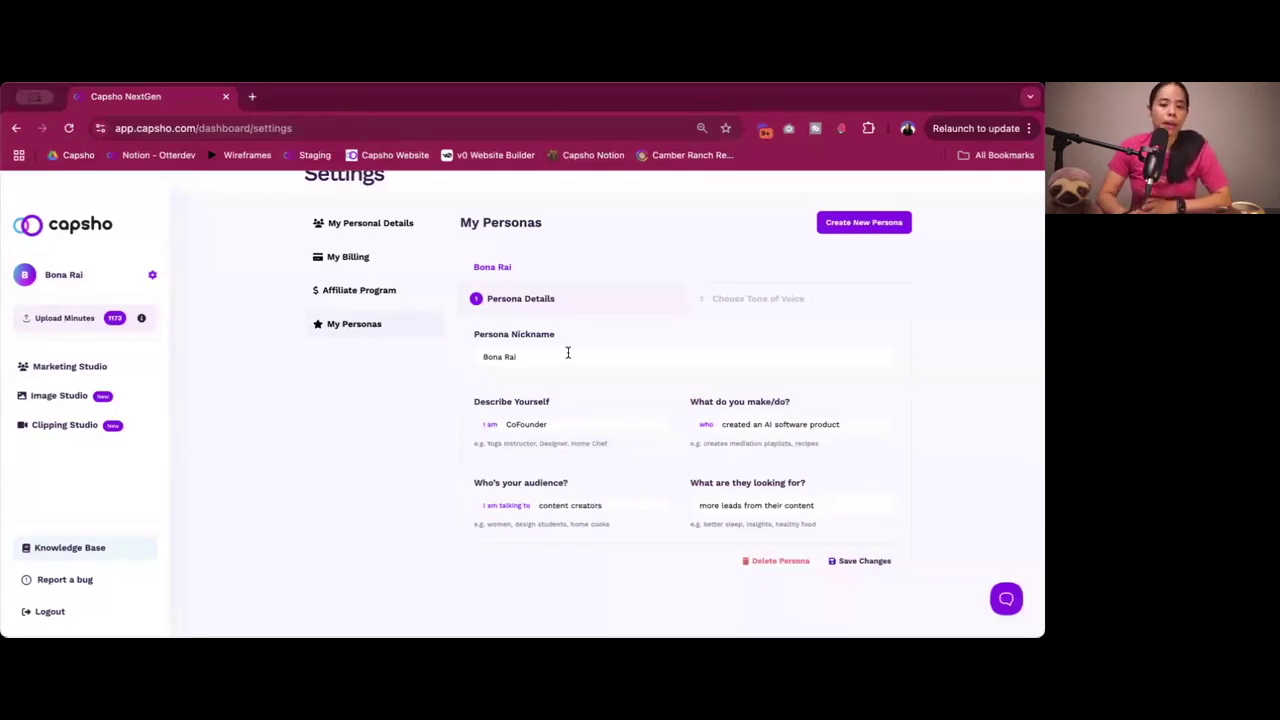
{"action": "left_click", "coordinate": [802, 296]}
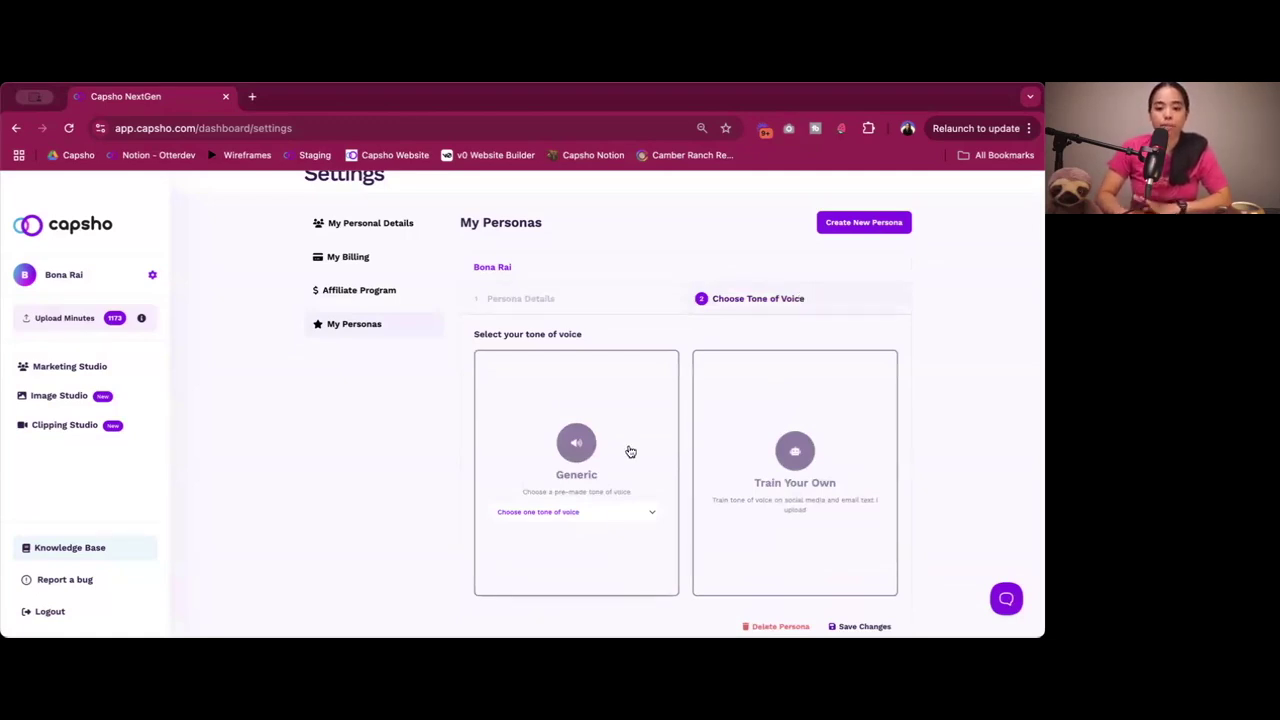
{"action": "left_click", "coordinate": [785, 458]}
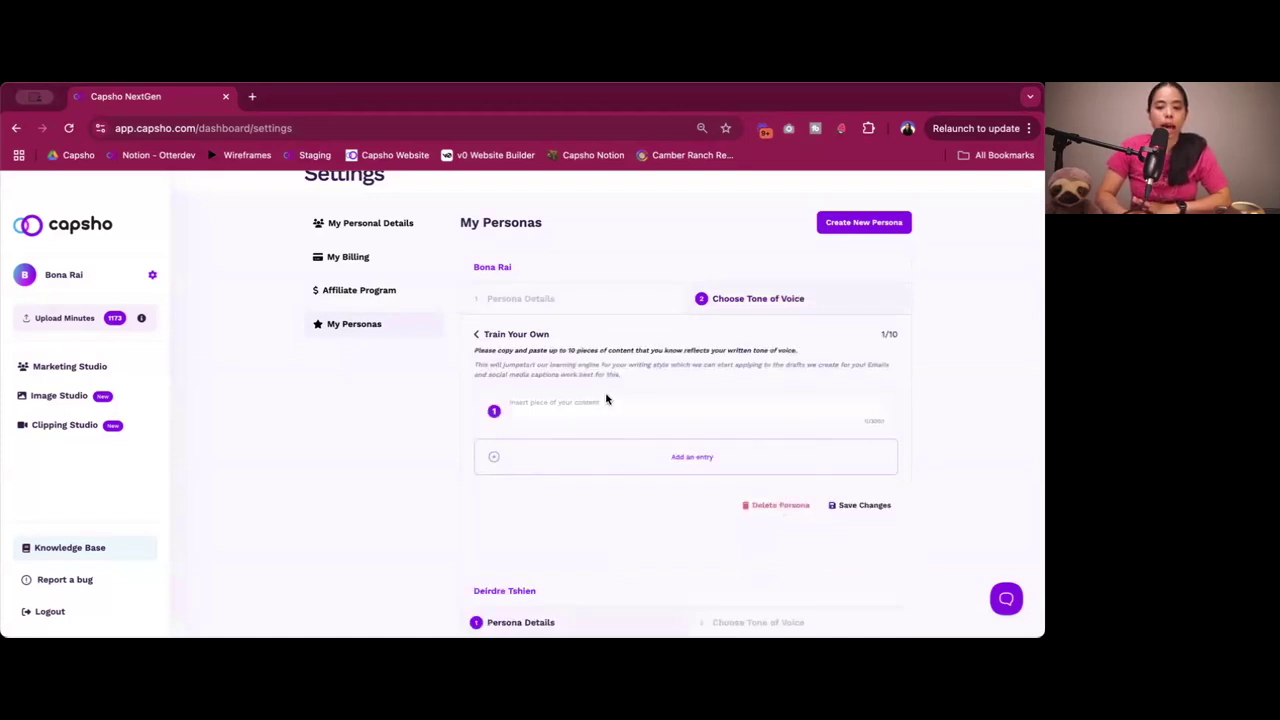
{"action": "scroll", "coordinate": [604, 405], "scroll_direction": "down", "scroll_amount": 1}
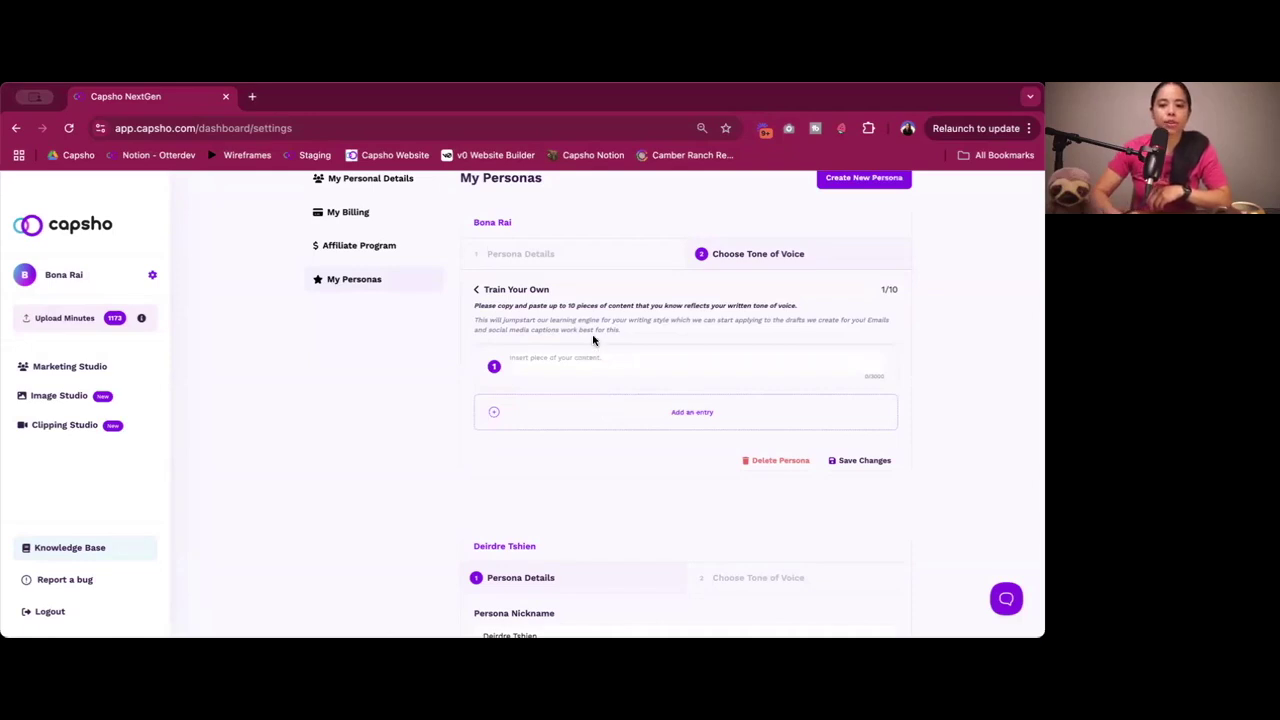
{"action": "scroll", "coordinate": [596, 342], "scroll_direction": "up", "scroll_amount": 3}
{"action": "scroll", "coordinate": [497, 322], "scroll_direction": "down", "scroll_amount": 4}
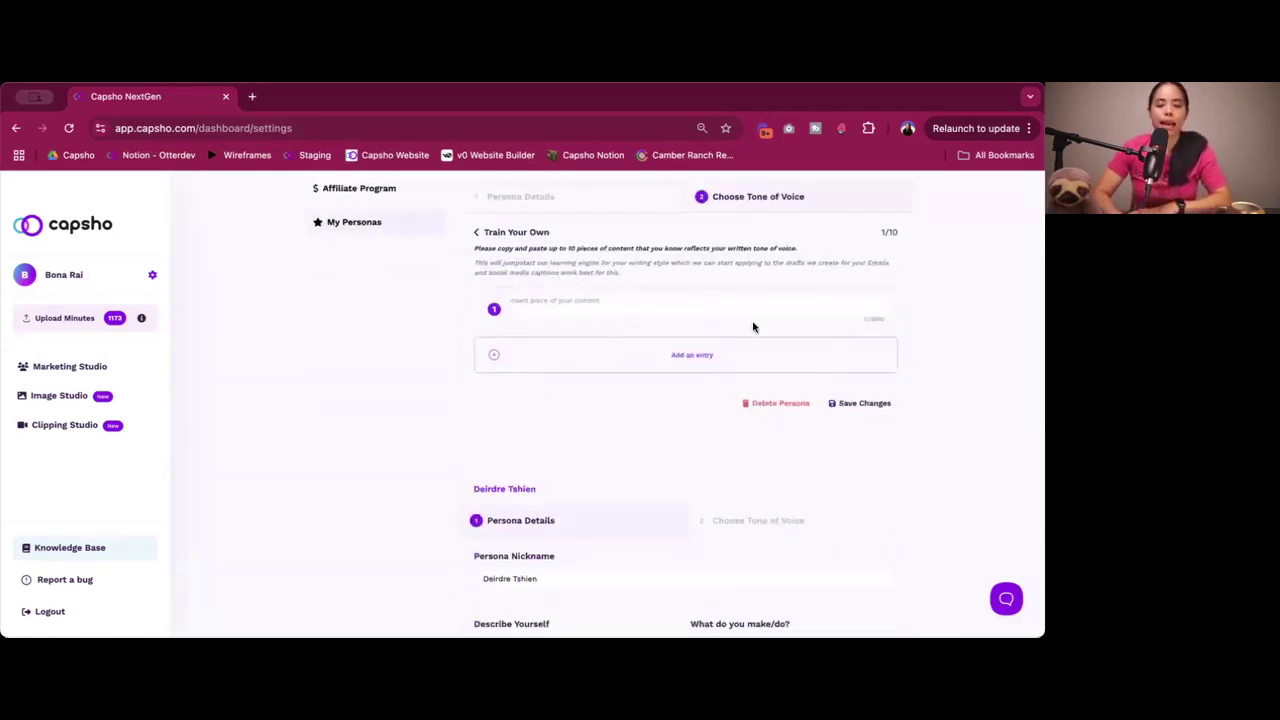
Return to the first persona's details and review the audience entry.
{"action": "left_click", "coordinate": [560, 200]}
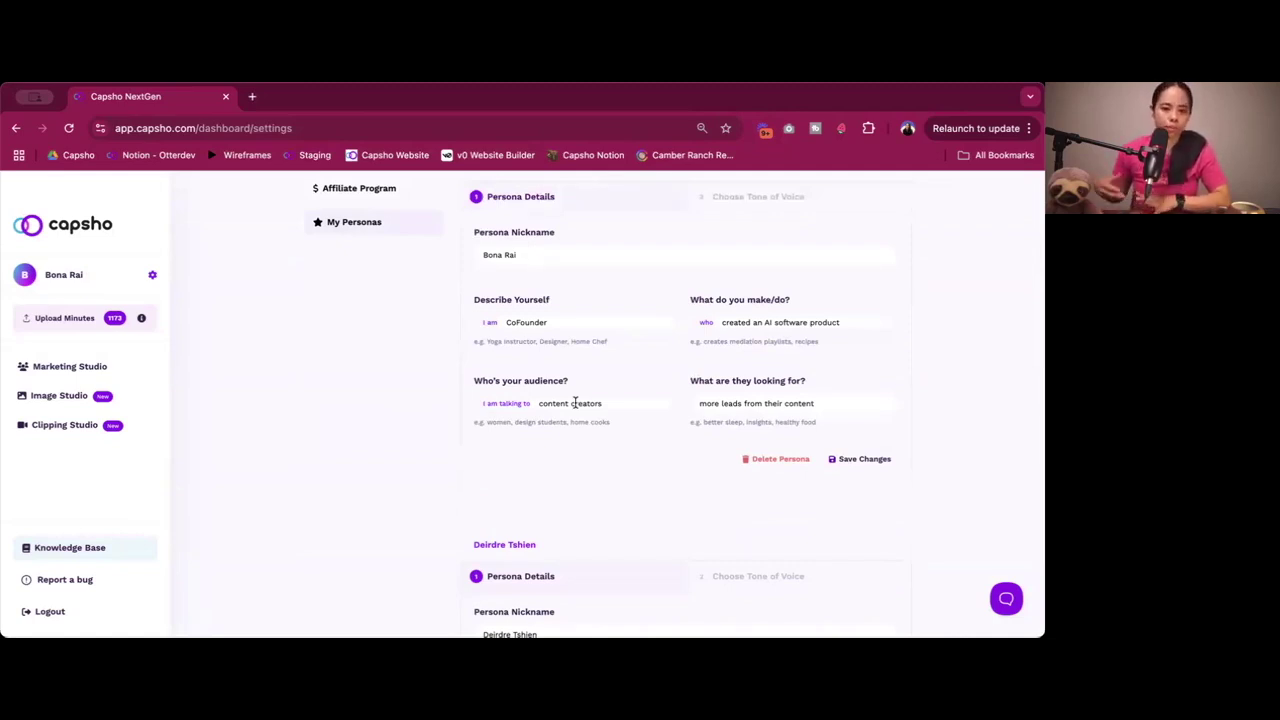
{"action": "double_click", "coordinate": [562, 403]}
{"action": "left_click", "coordinate": [591, 462]}
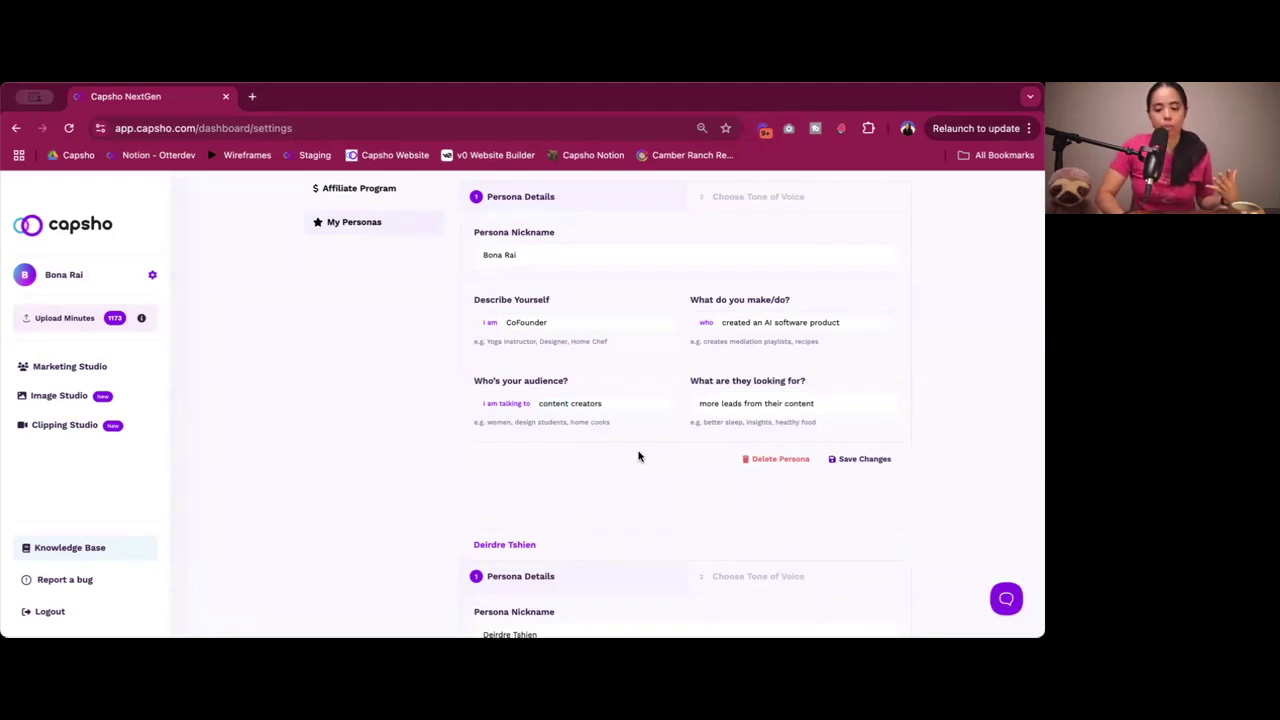
{"action": "scroll", "coordinate": [638, 457], "scroll_direction": "down", "scroll_amount": 1}
{"action": "scroll", "coordinate": [637, 454], "scroll_direction": "up", "scroll_amount": 5}
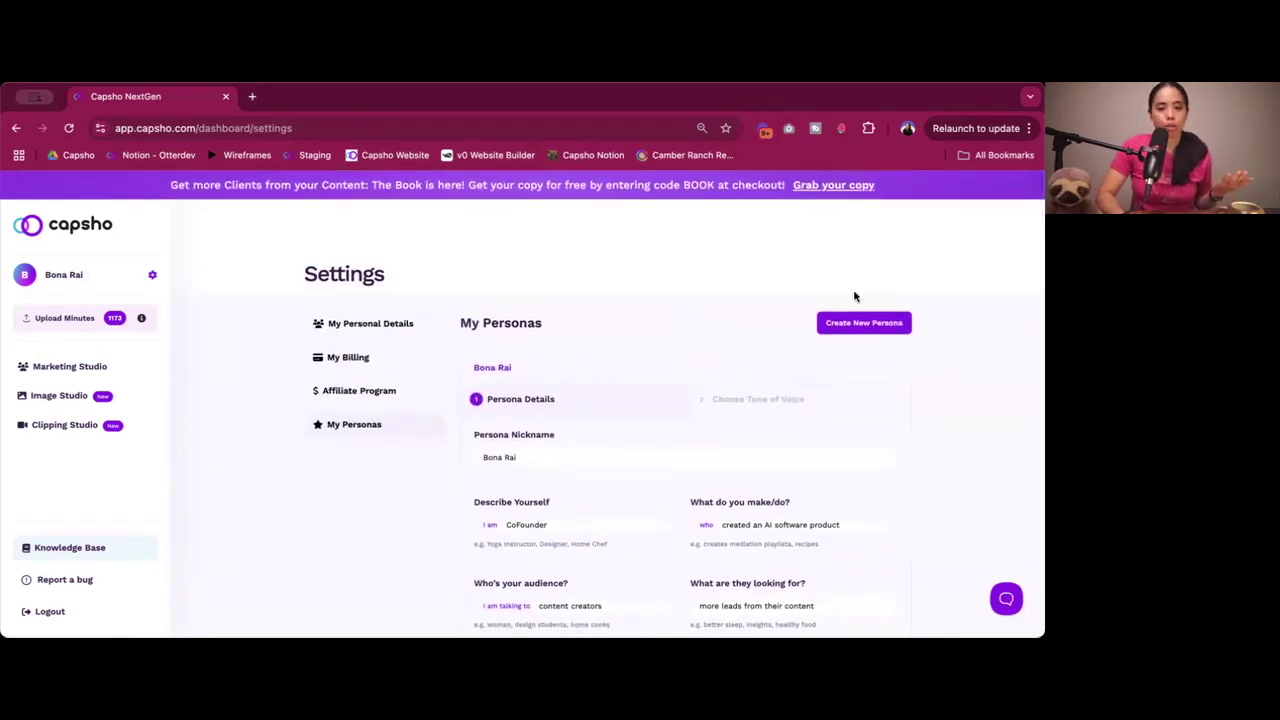
{"action": "left_click", "coordinate": [51, 382]}
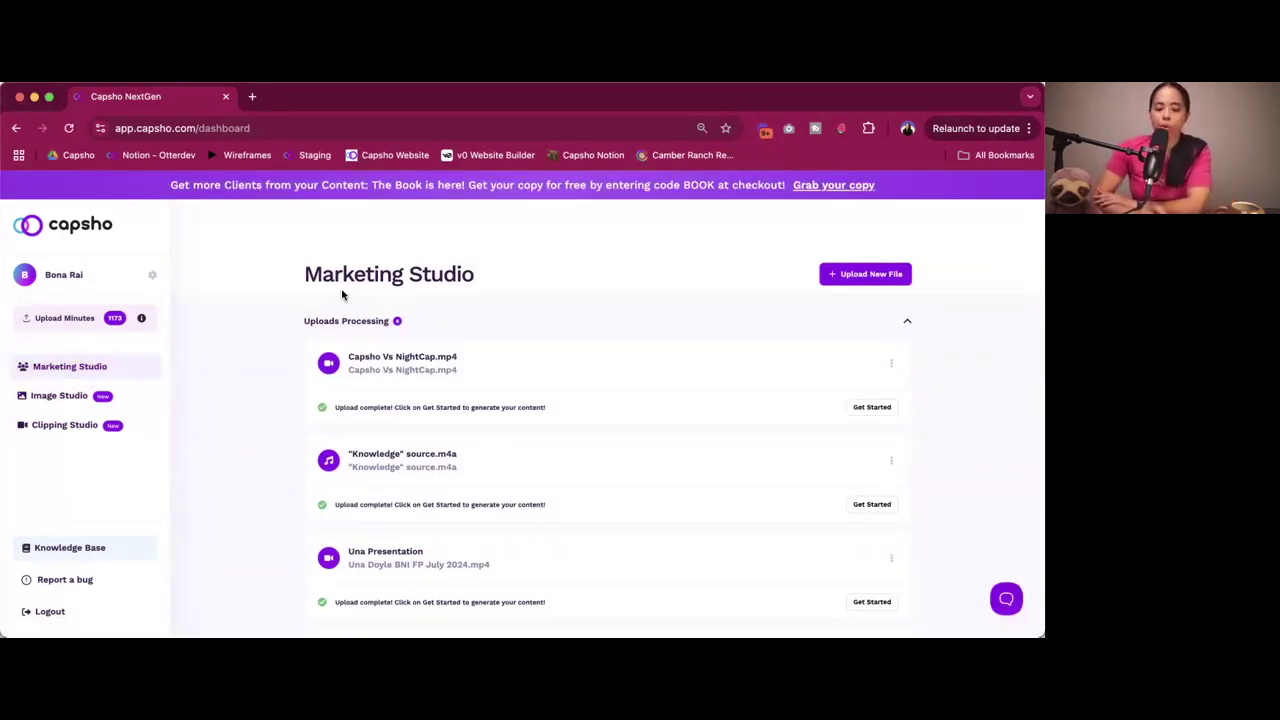
{"action": "left_click", "coordinate": [871, 277]}
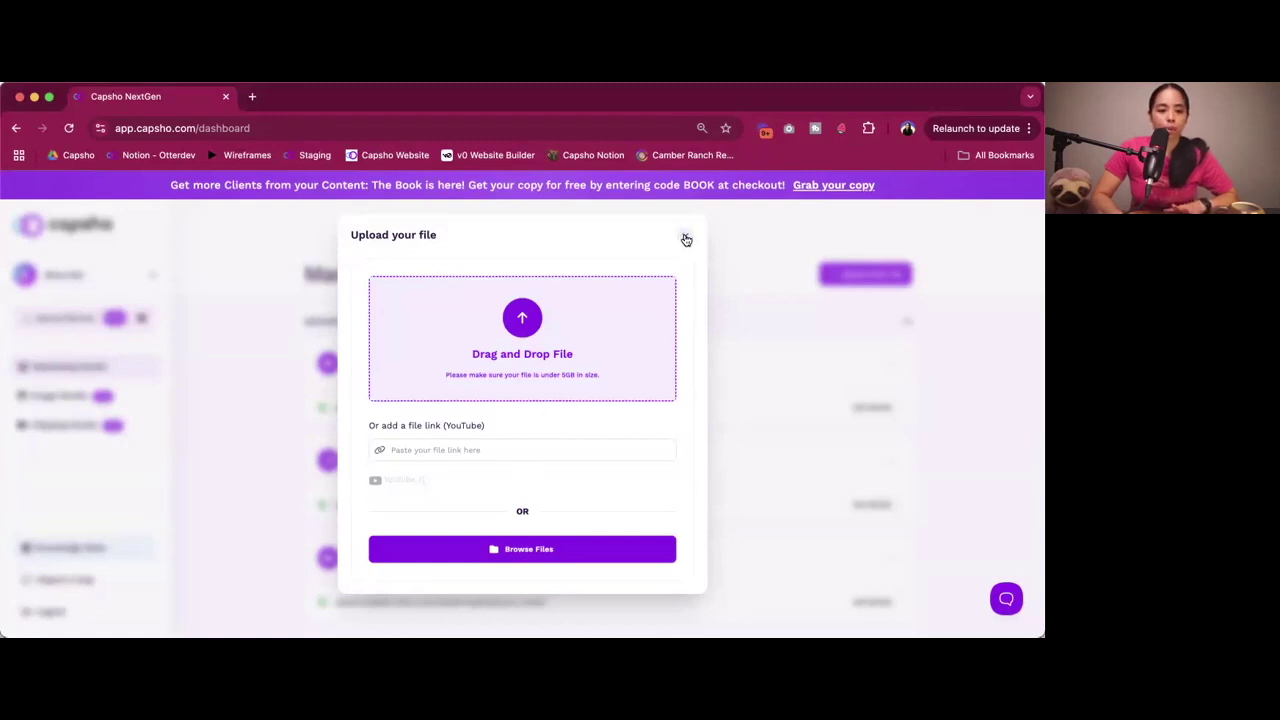
{"action": "left_click", "coordinate": [524, 336]}
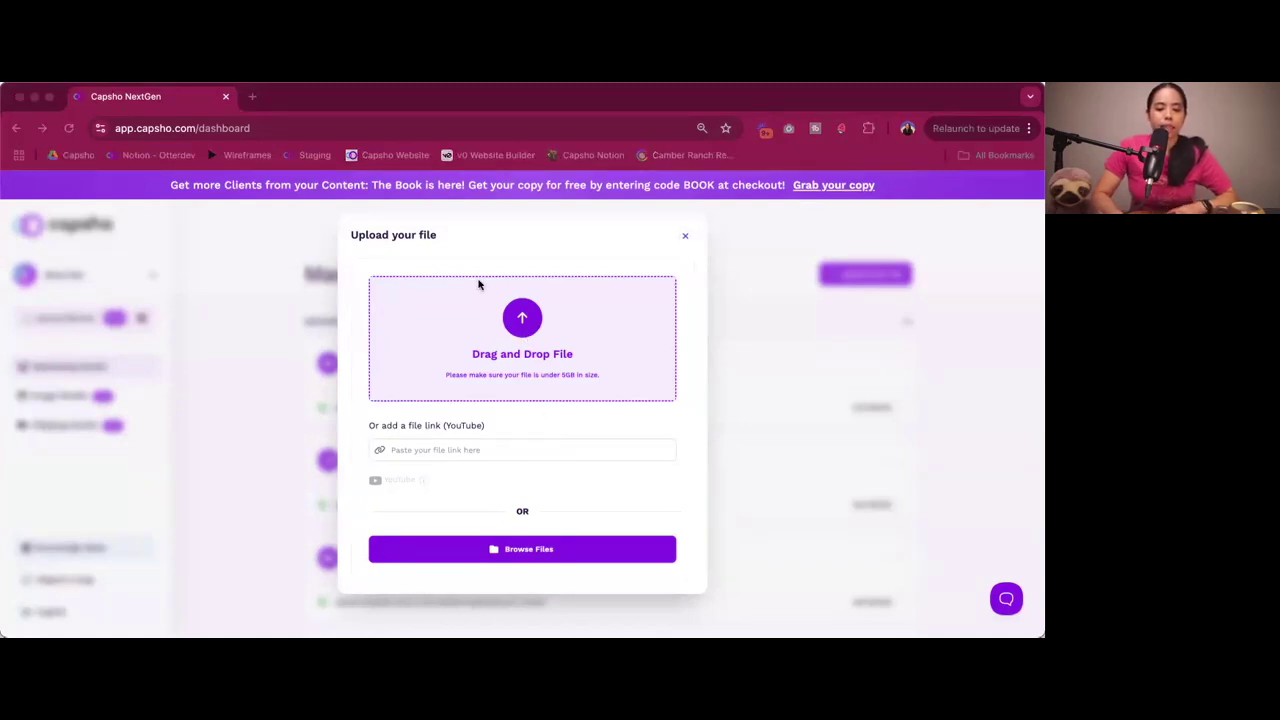
{"action": "left_click_drag", "start_coordinate": [816, 386], "coordinate": [514, 367]}
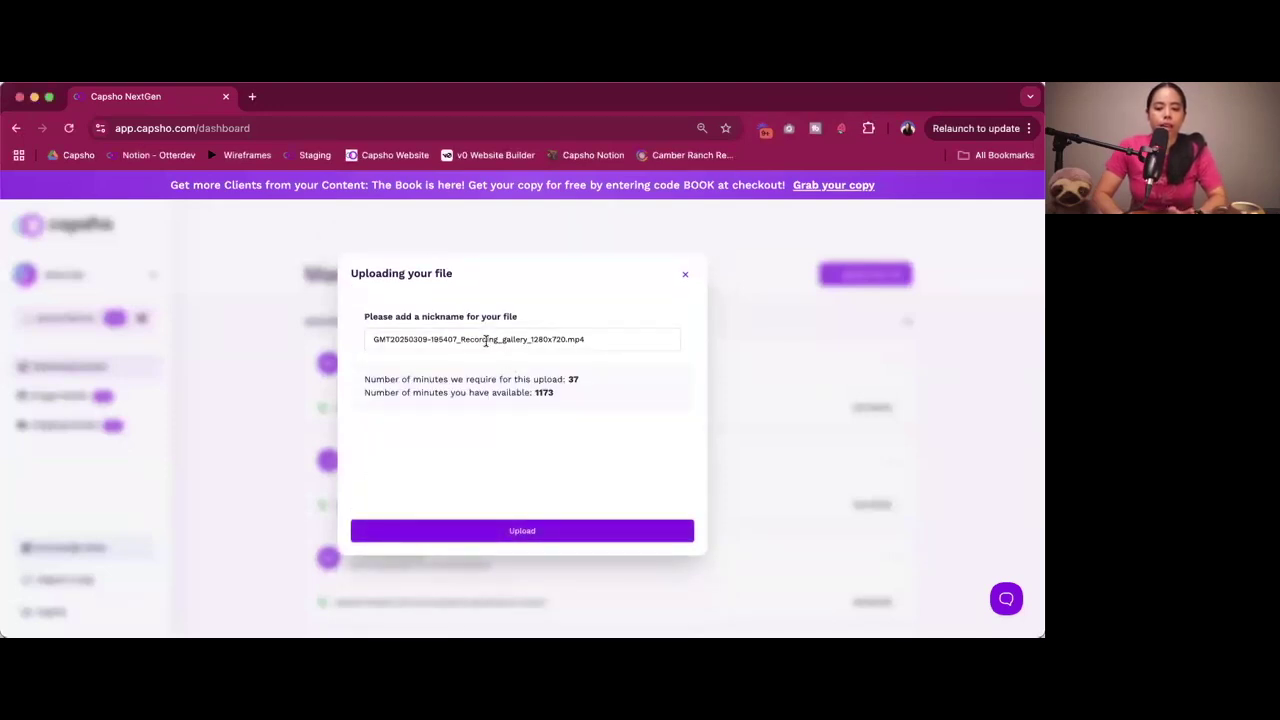
Check the file's nickname and the number of minutes required for the upload.
{"action": "triple_click", "coordinate": [486, 340]}
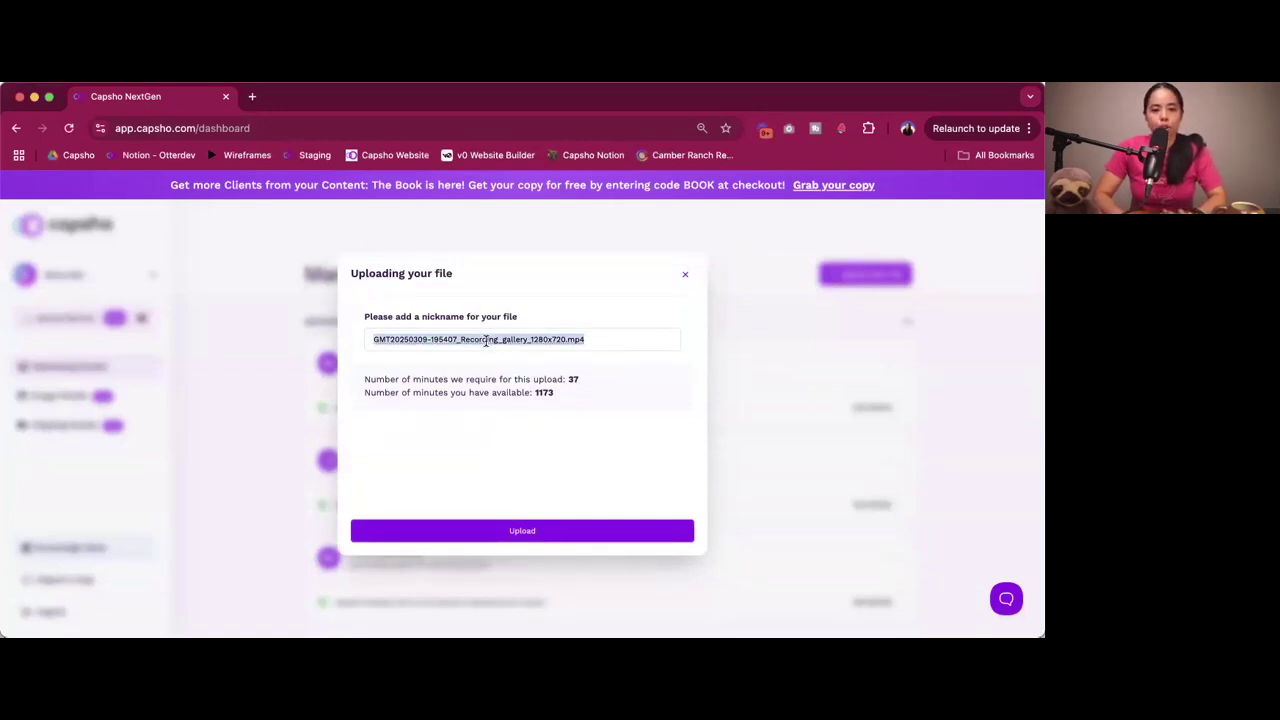
{"action": "key", "text": "Right"}
{"action": "key", "text": "alt+shift+Left"}
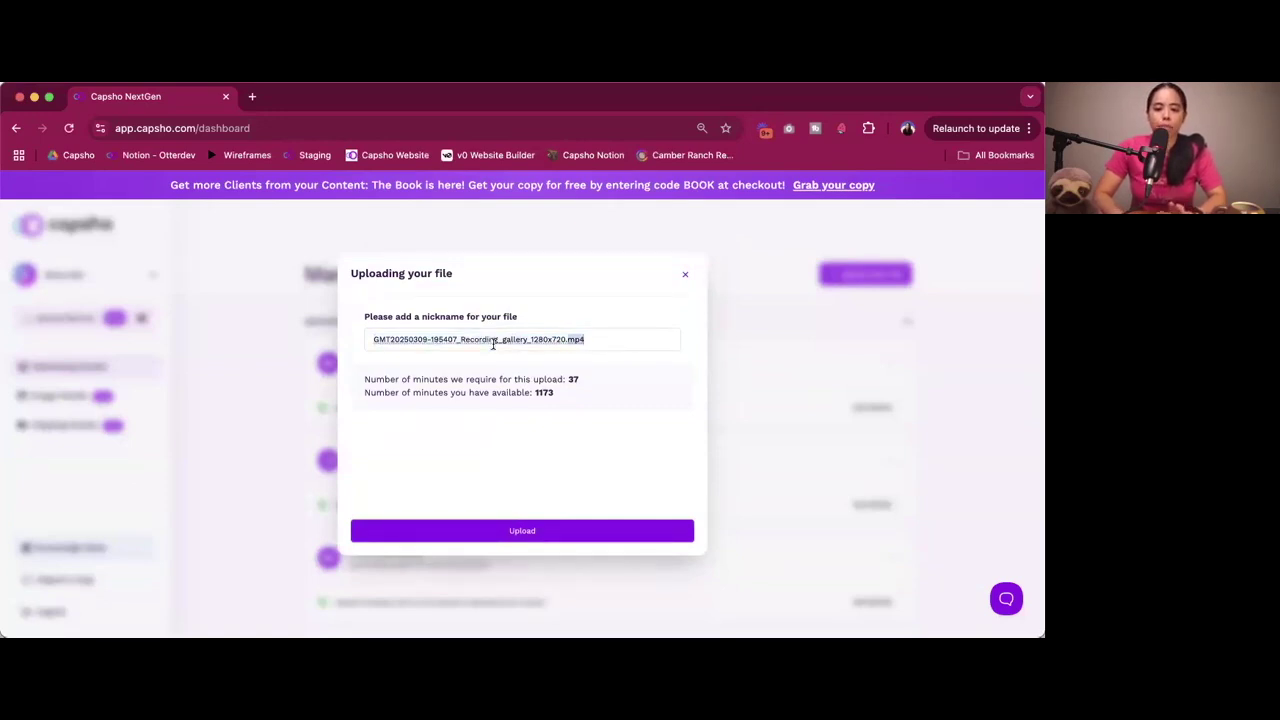
{"action": "key", "text": "alt+shift+Left"}
{"action": "key", "text": "alt+shift+Left"}
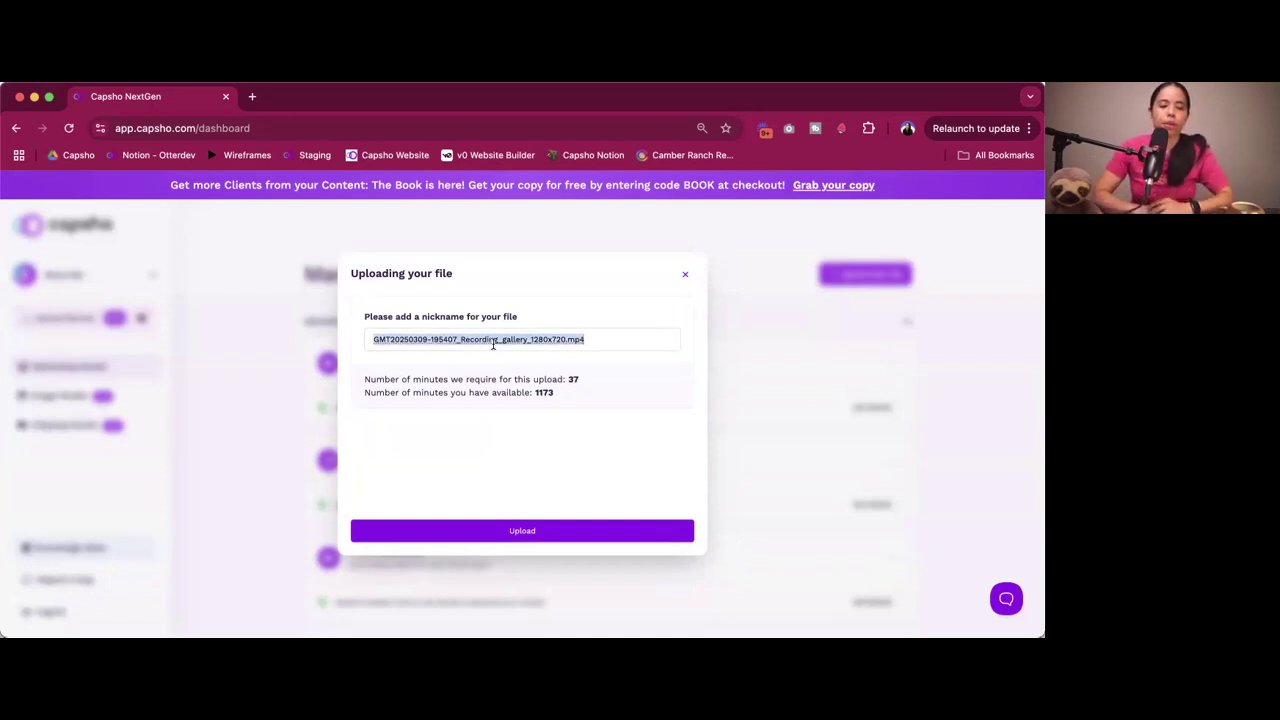
{"action": "double_click", "coordinate": [573, 380]}
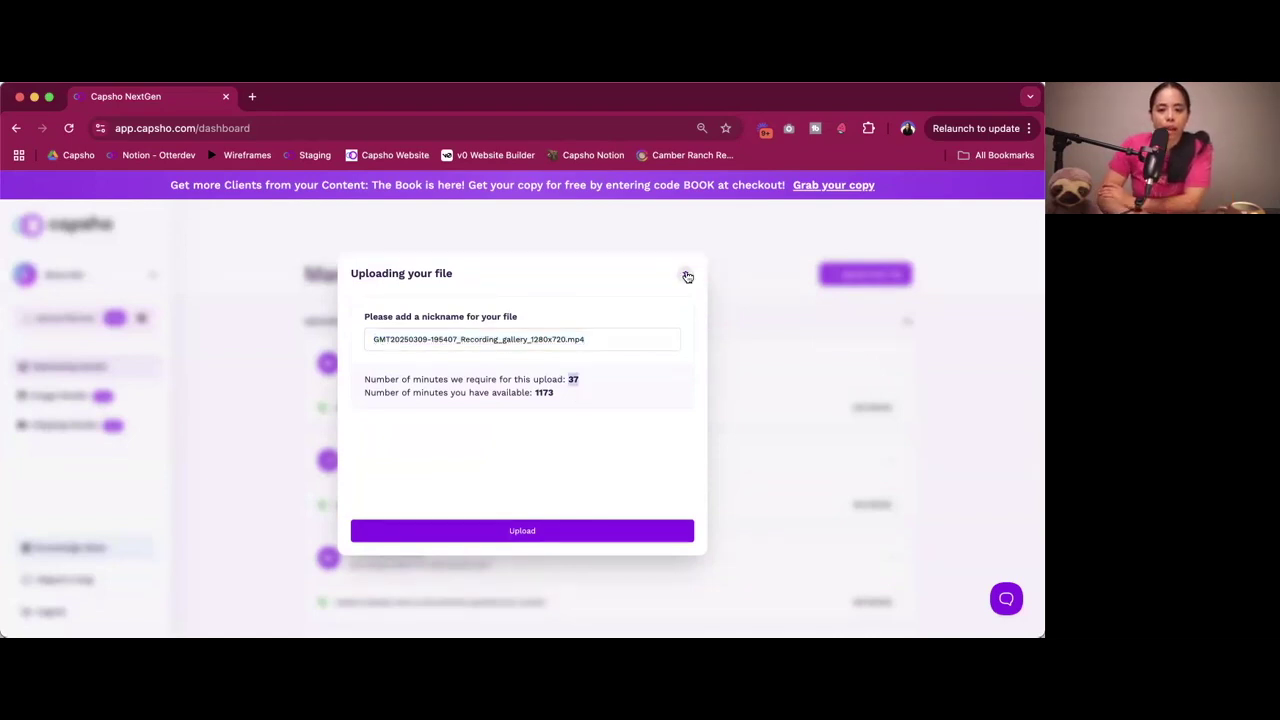
{"action": "left_click", "coordinate": [688, 276]}
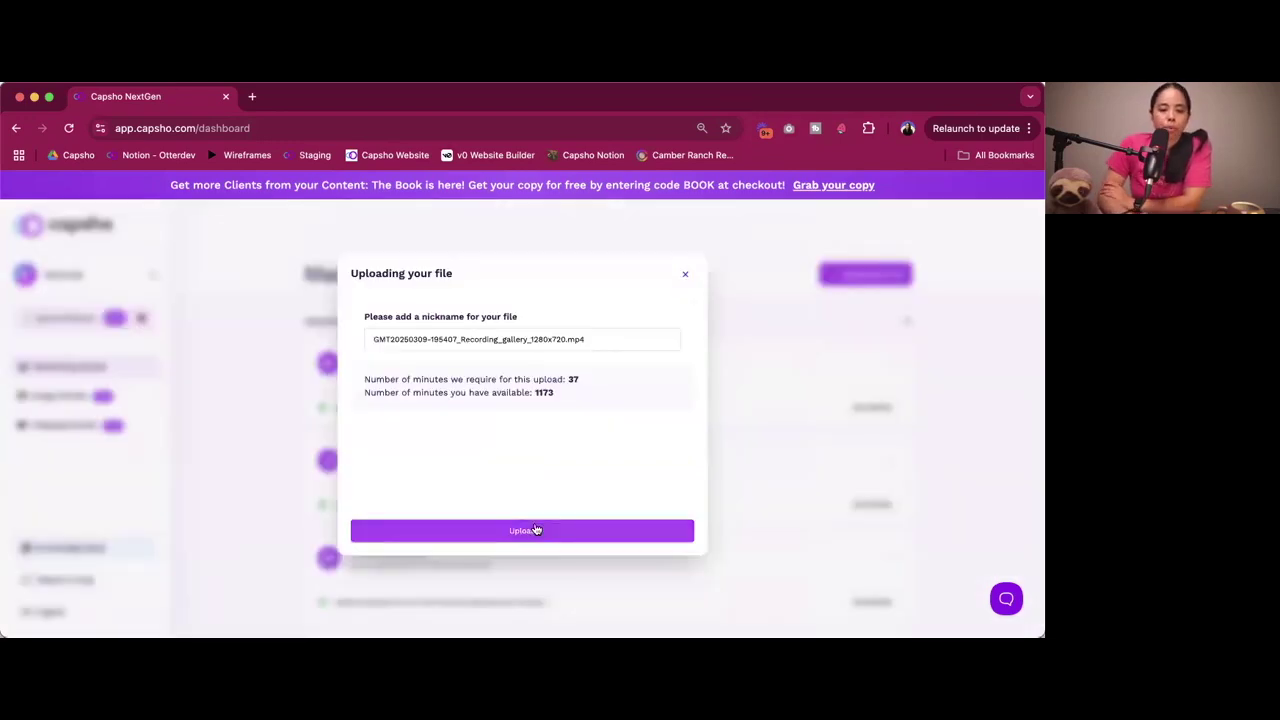
Upload the file as content created for my own channel and open the choice of personas.
{"action": "left_click", "coordinate": [530, 530]}
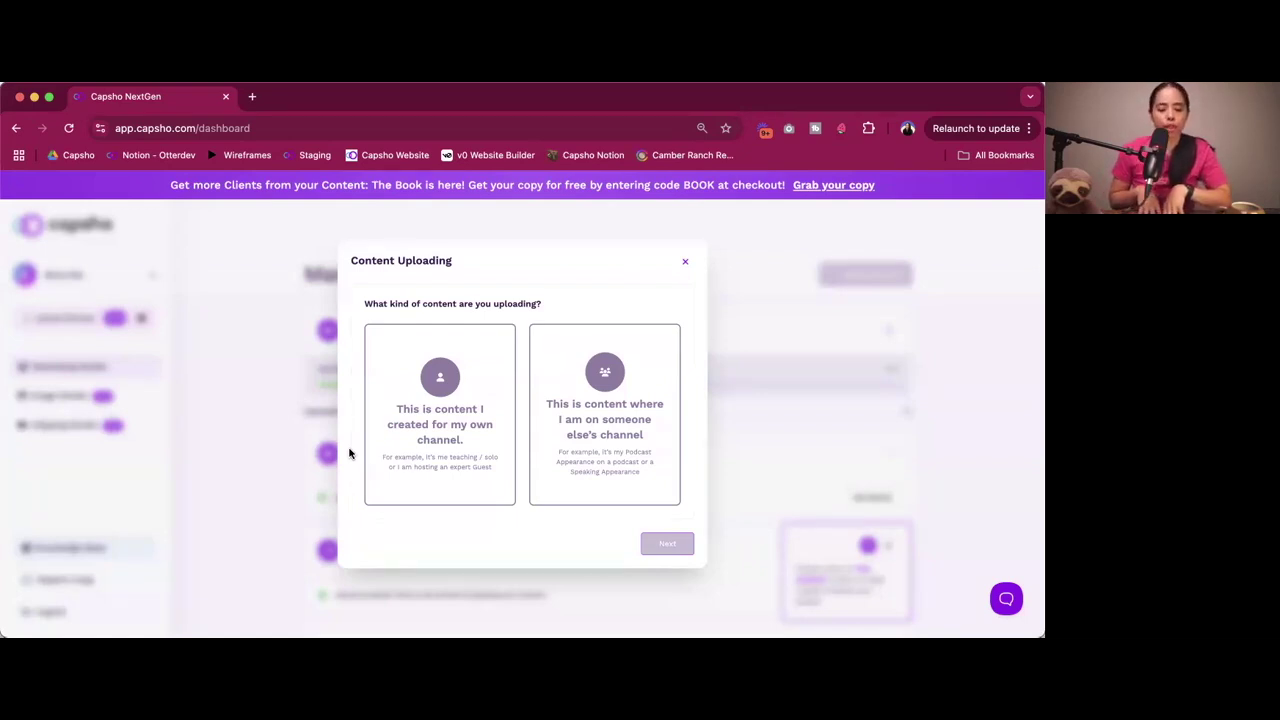
{"action": "left_click", "coordinate": [440, 364]}
{"action": "left_click", "coordinate": [489, 313]}
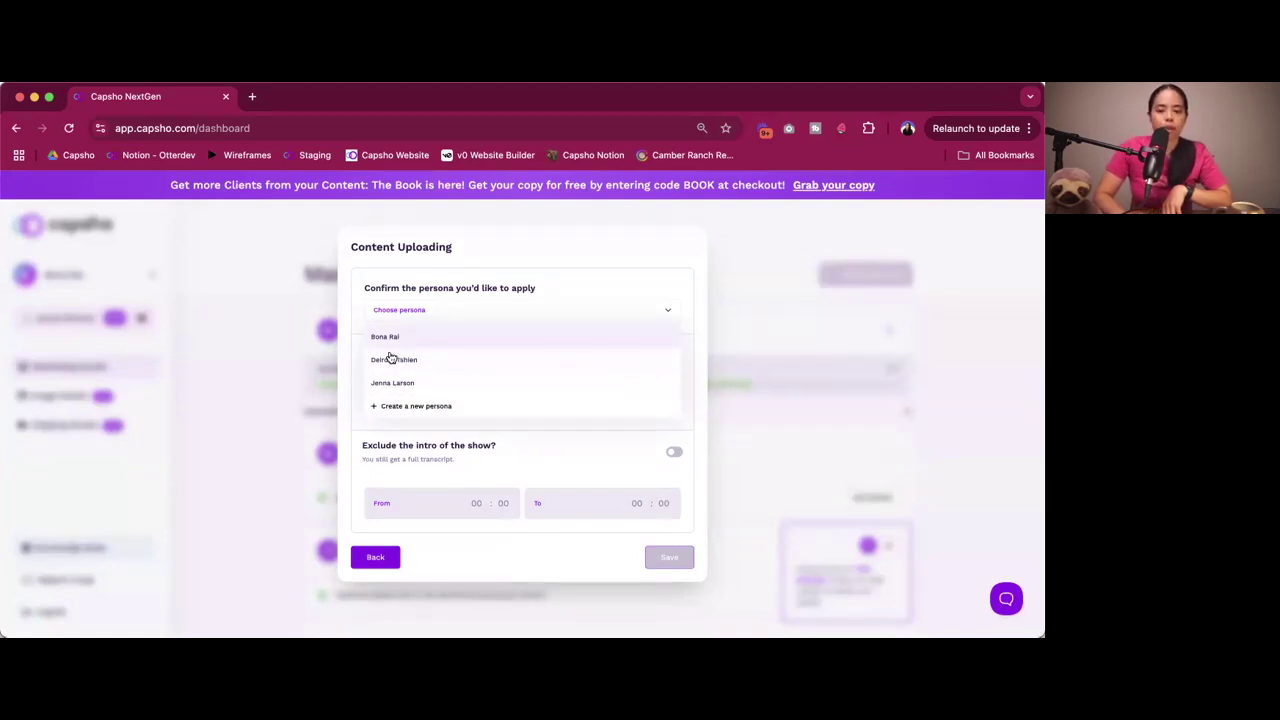
Start creating a new persona with the nickname Test.
{"action": "left_click", "coordinate": [393, 406]}
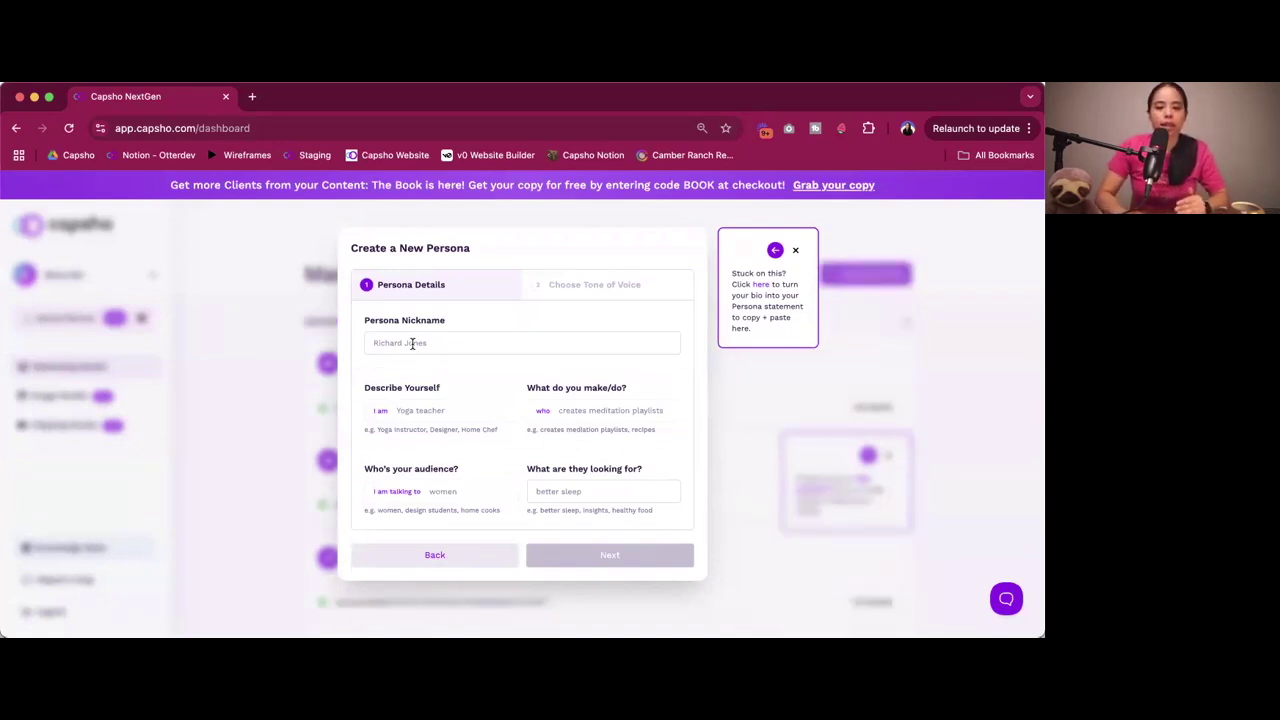
{"action": "left_click", "coordinate": [412, 343]}
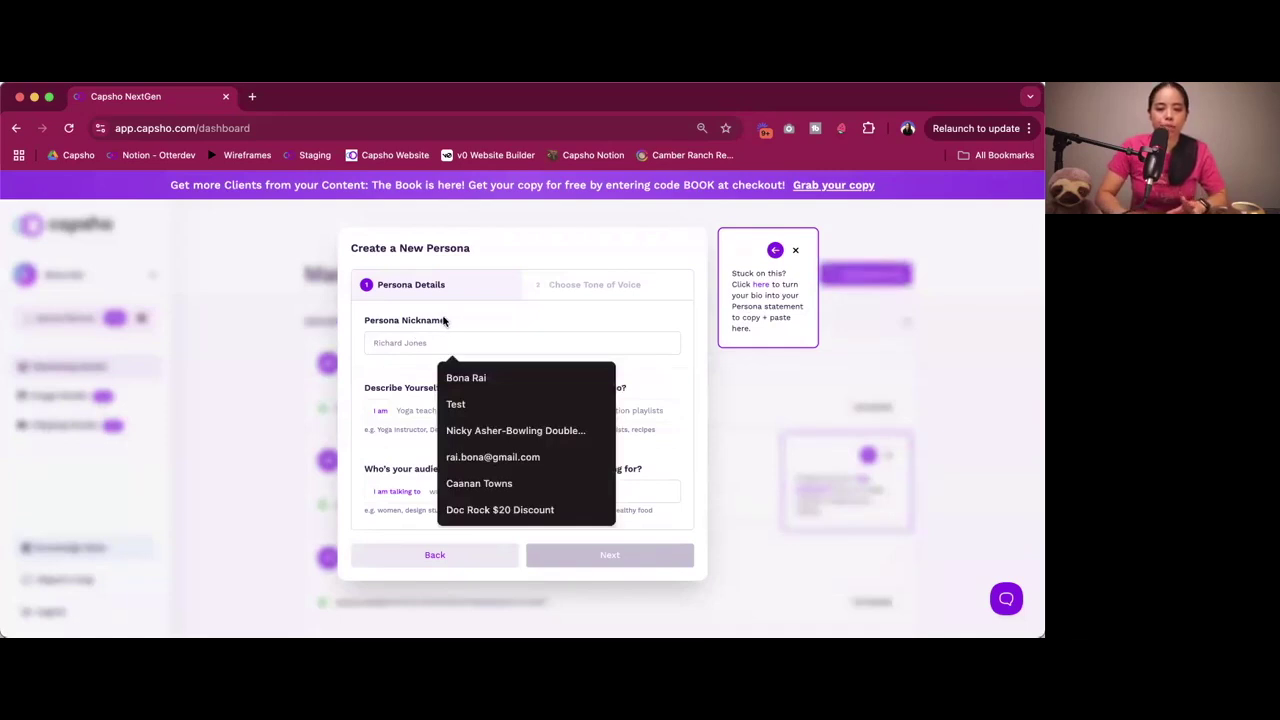
{"action": "left_click", "coordinate": [440, 405]}
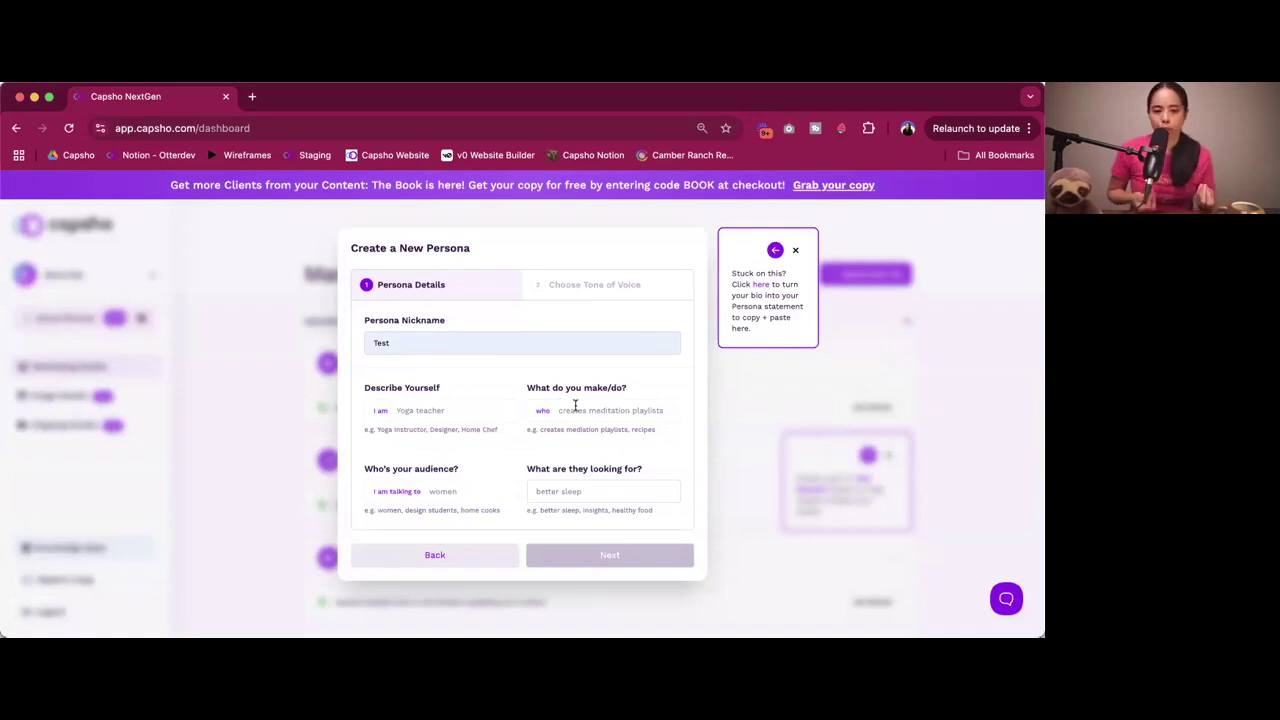
Examine the new persona's tone of voice choices, covering the Generic tones and the Train Your Own entry form.
{"action": "left_click", "coordinate": [595, 290]}
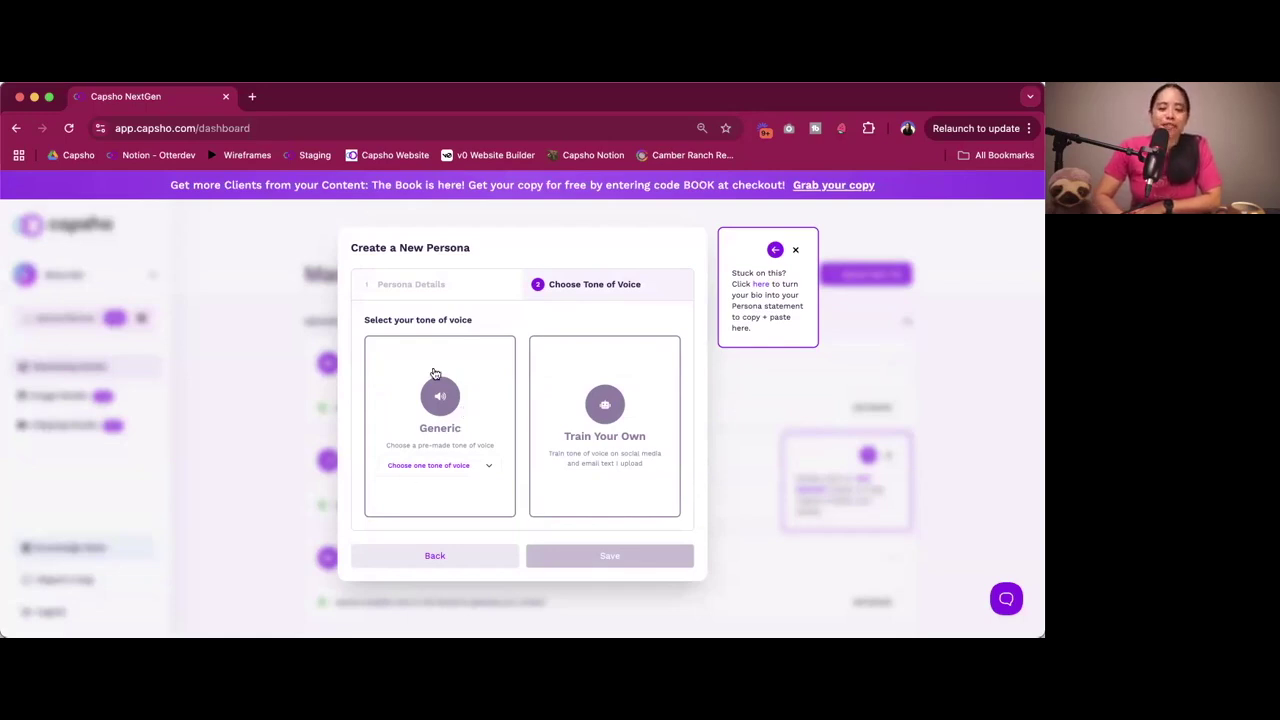
{"action": "left_click", "coordinate": [486, 465]}
{"action": "scroll", "coordinate": [460, 362], "scroll_direction": "down", "scroll_amount": 1}
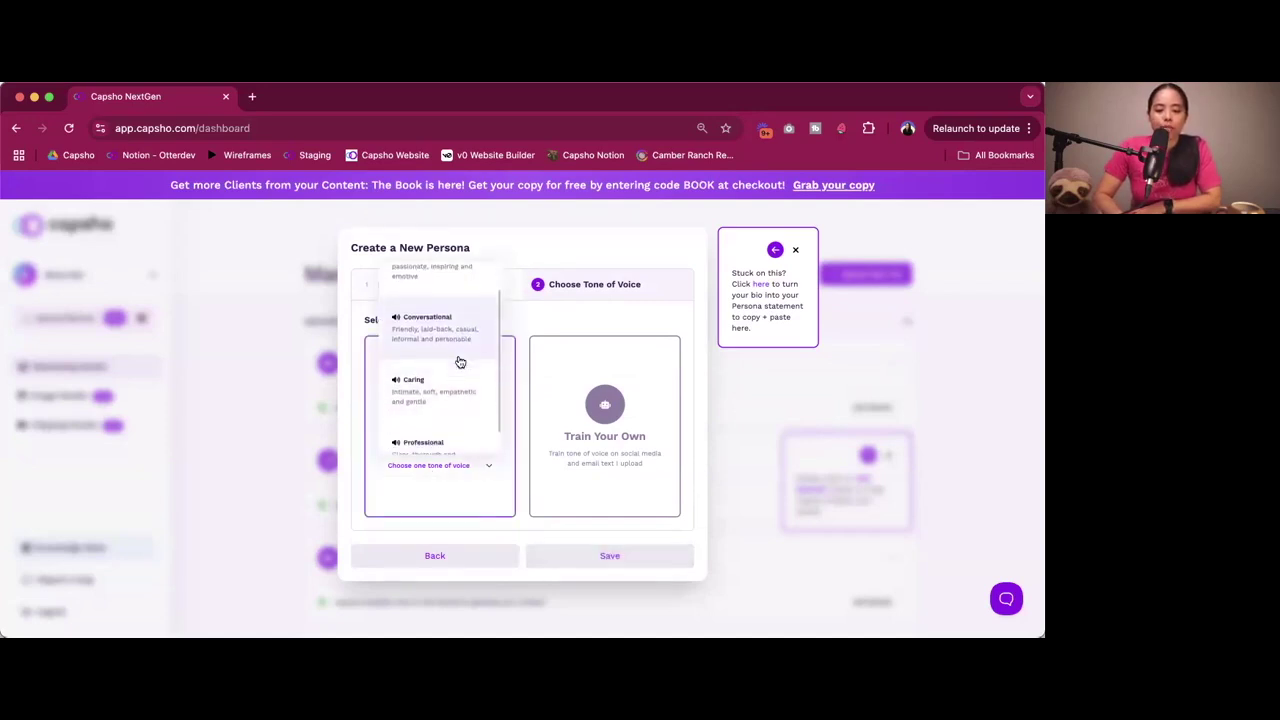
{"action": "scroll", "coordinate": [457, 365], "scroll_direction": "down", "scroll_amount": 1}
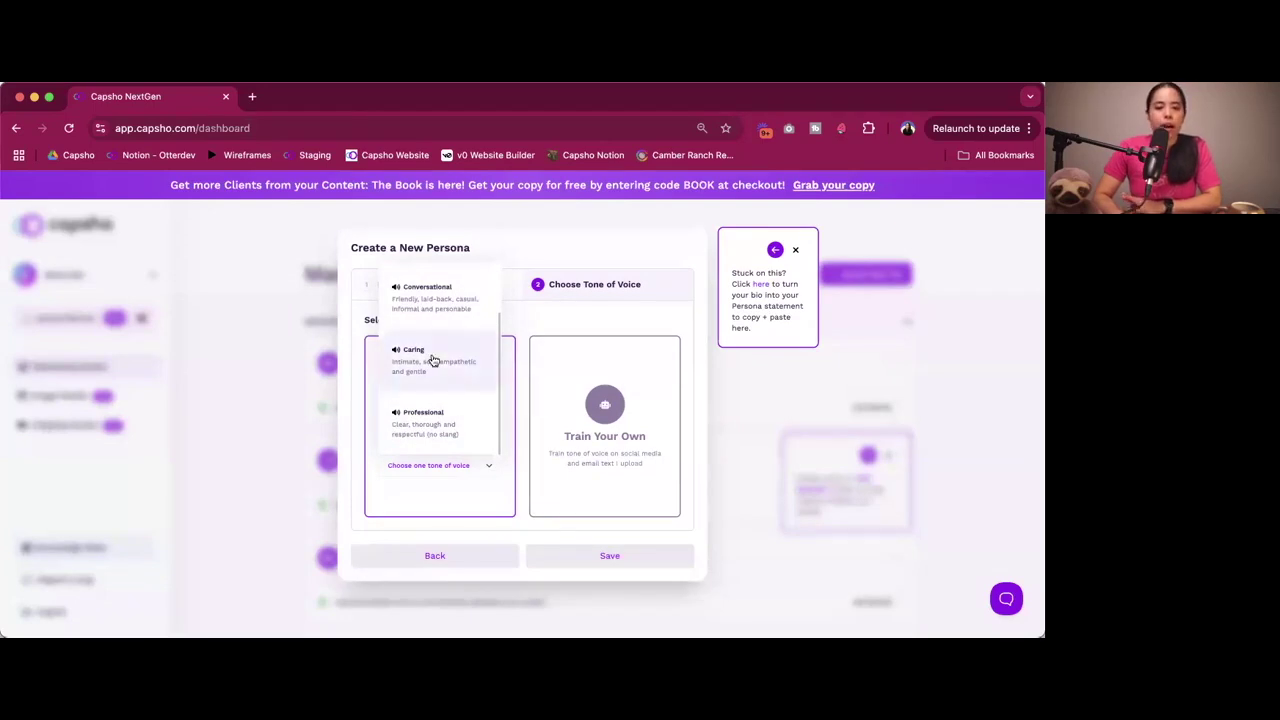
{"action": "left_click", "coordinate": [529, 317]}
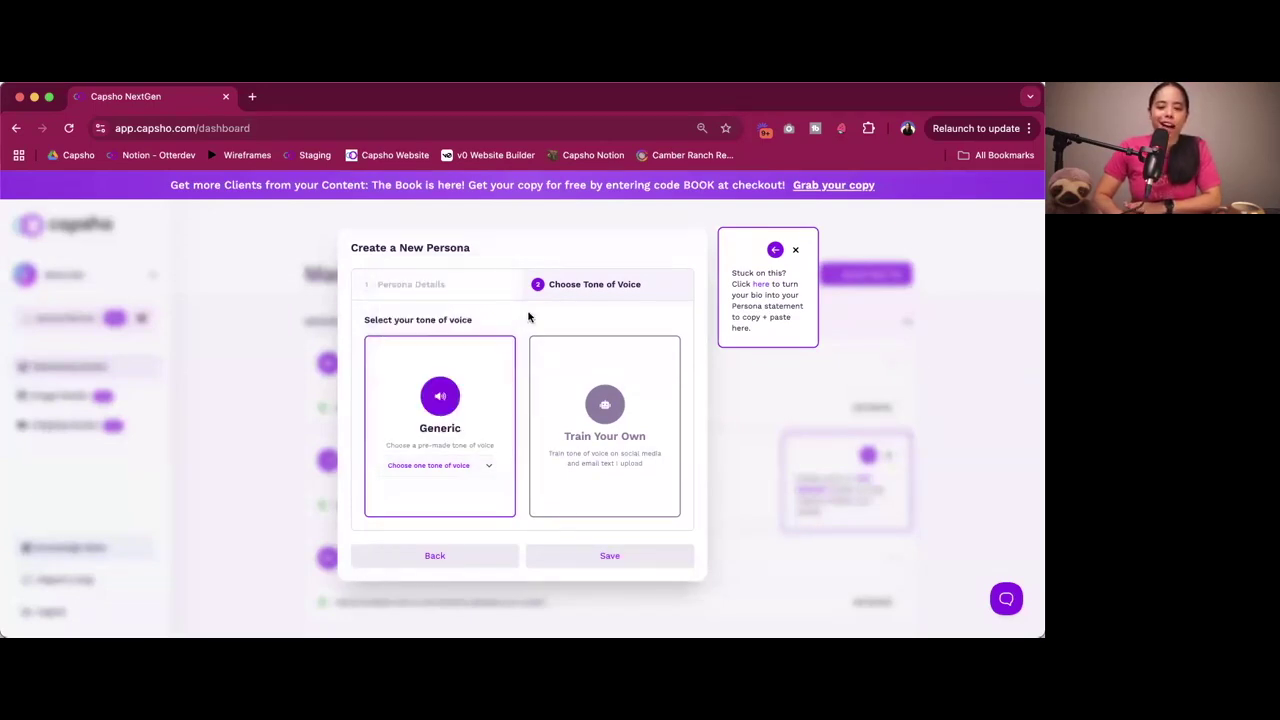
{"action": "left_click", "coordinate": [592, 367]}
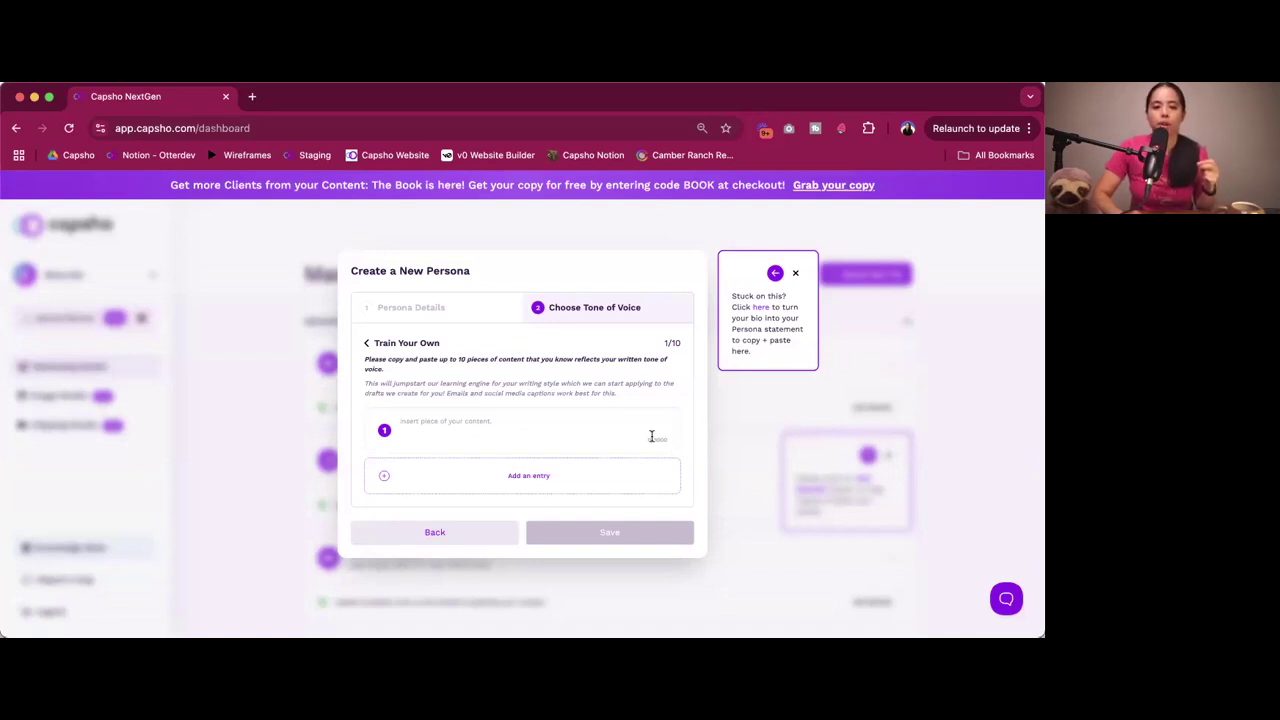
{"action": "left_click", "coordinate": [514, 427]}
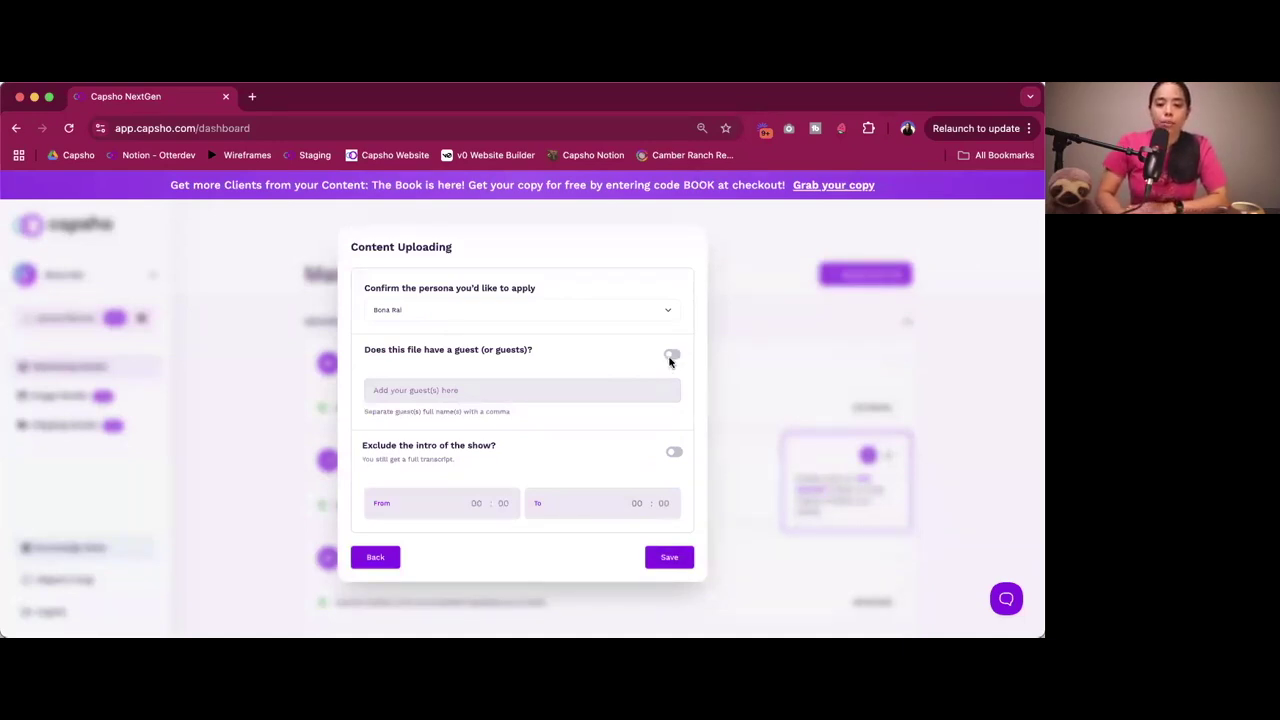
Try the guest option and the option to exclude the show's intro, switching each one back off.
{"action": "left_click", "coordinate": [672, 355]}
{"action": "left_click", "coordinate": [547, 390]}
{"action": "left_click", "coordinate": [544, 360]}
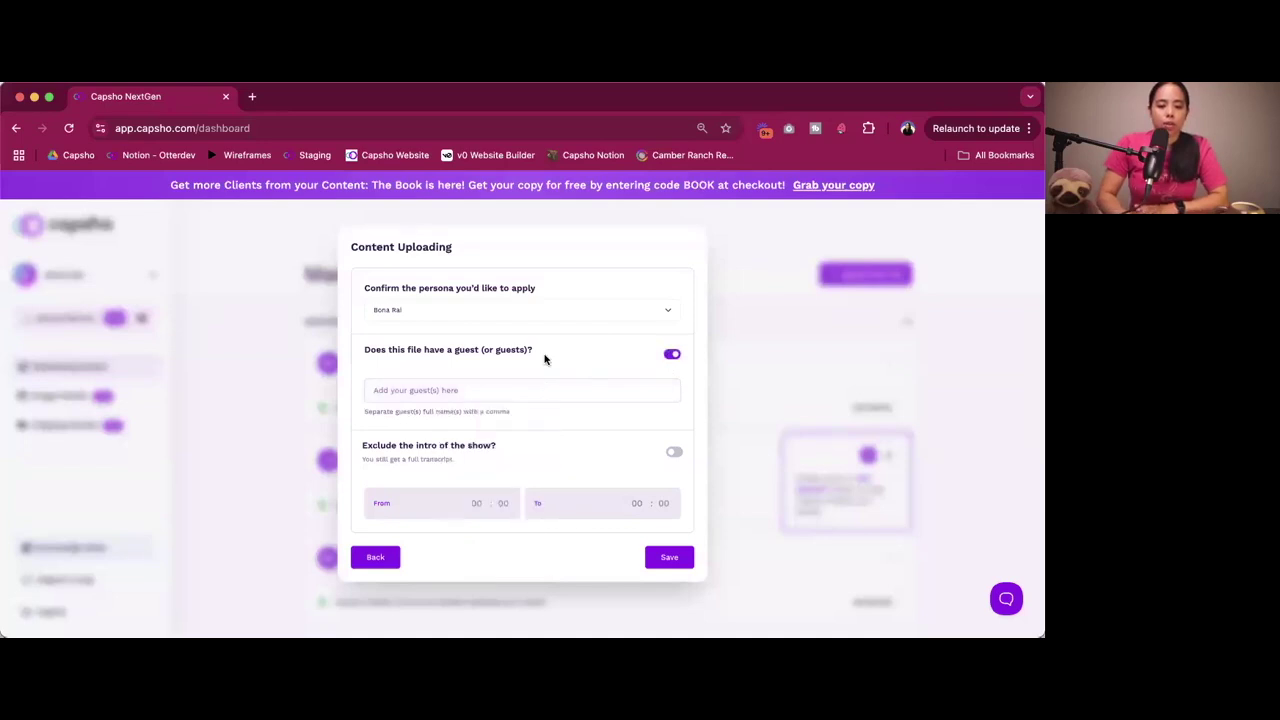
{"action": "left_click", "coordinate": [672, 354]}
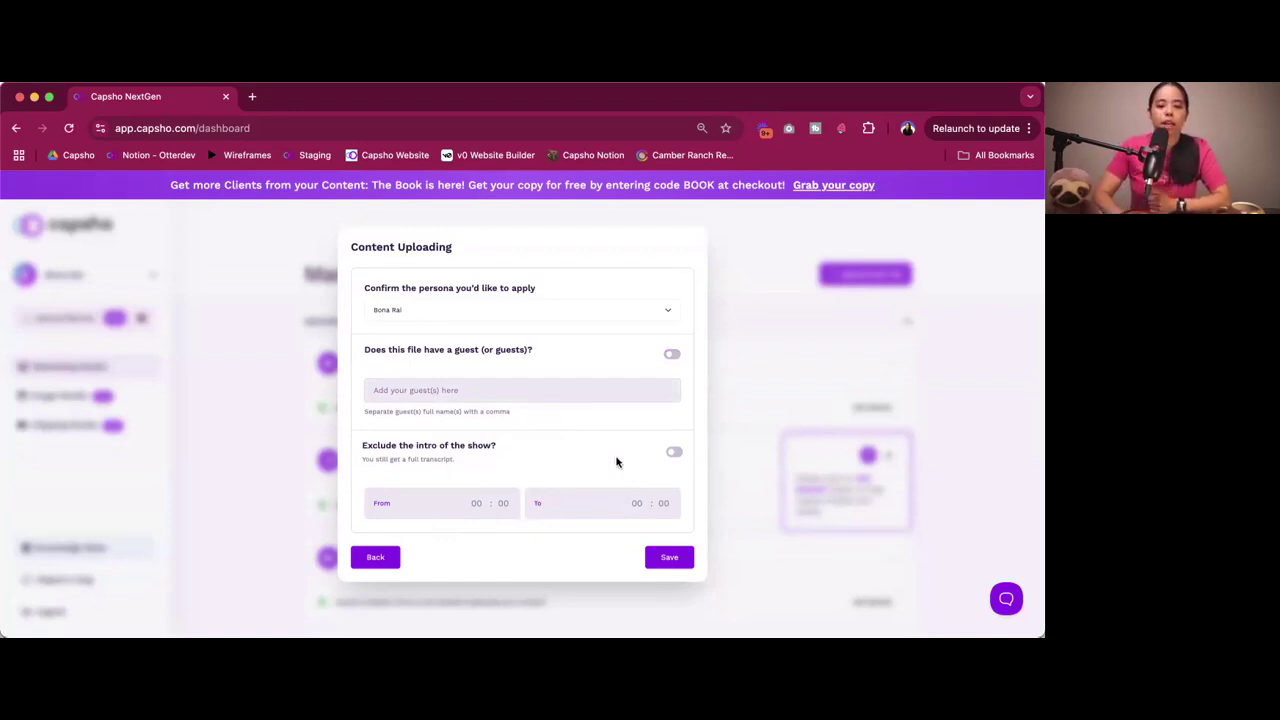
{"action": "left_click", "coordinate": [680, 456]}
{"action": "left_click", "coordinate": [676, 455]}
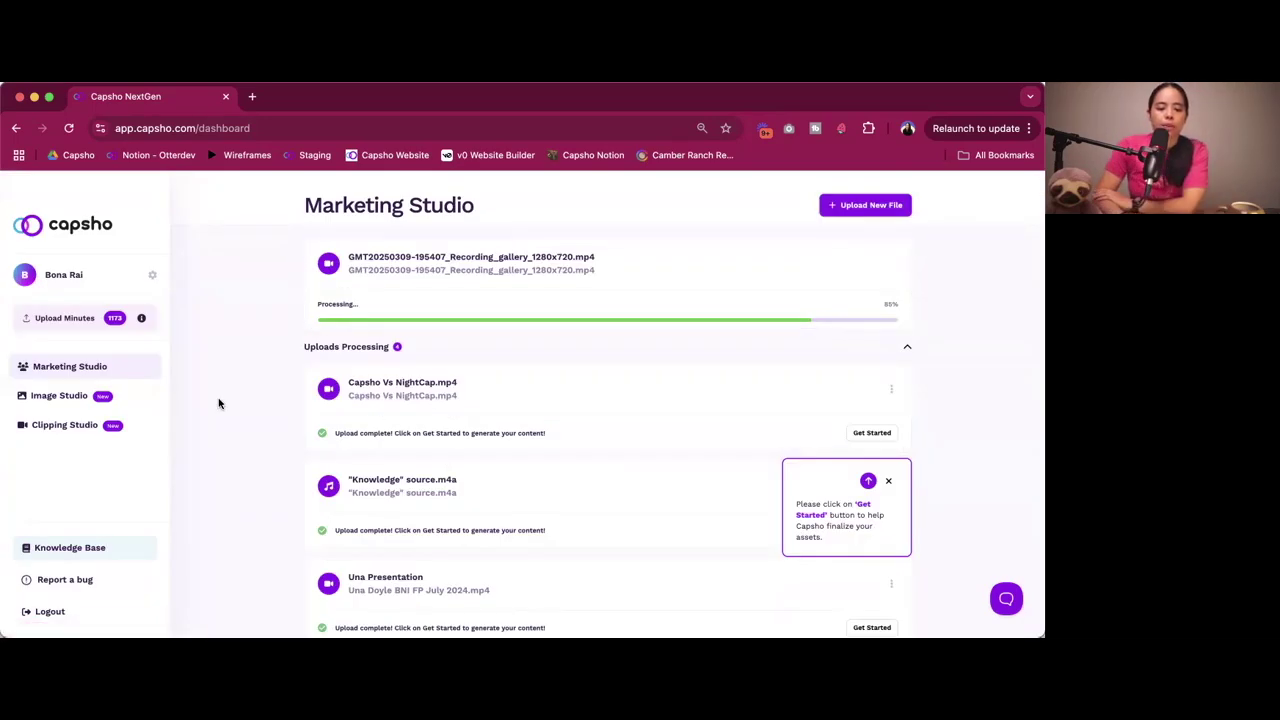
Open the upload details of Capsho Vs NightCap.mp4 and choose the topic "Unstuck Studios: collaboration with ECAMM Live, Shure.".
{"action": "scroll", "coordinate": [219, 403], "scroll_direction": "down", "scroll_amount": 1}
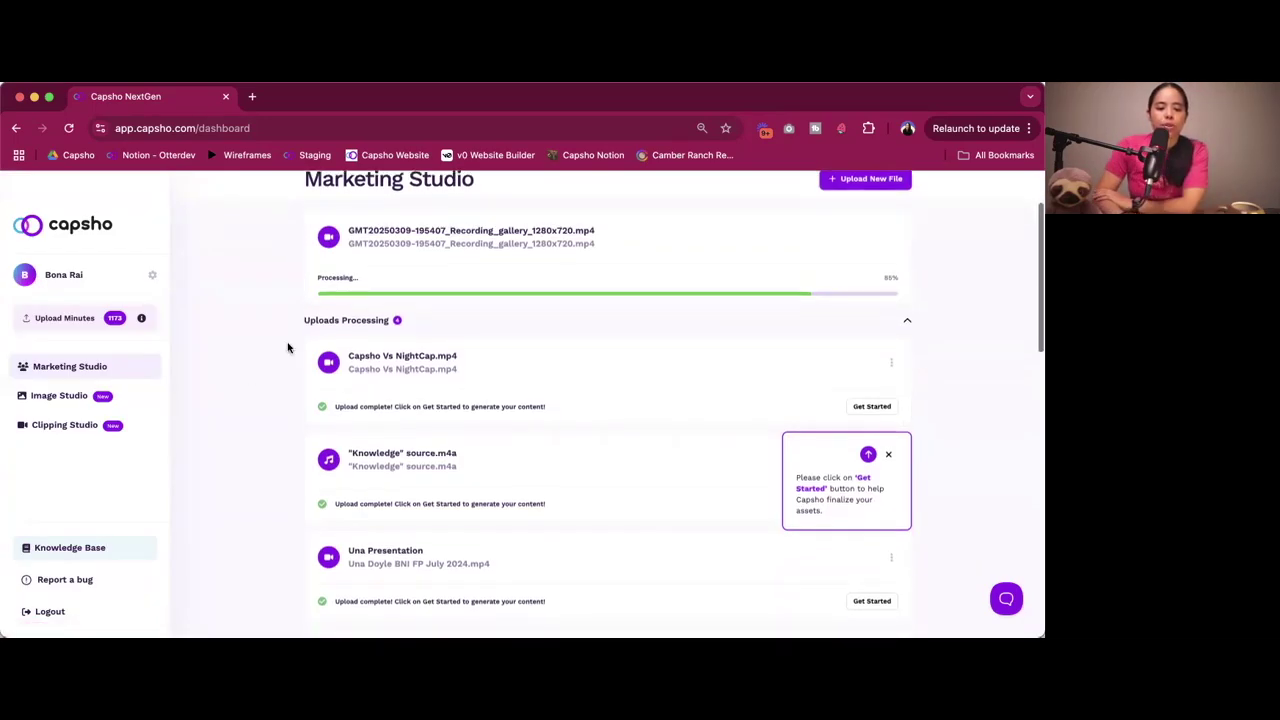
{"action": "left_click", "coordinate": [404, 359]}
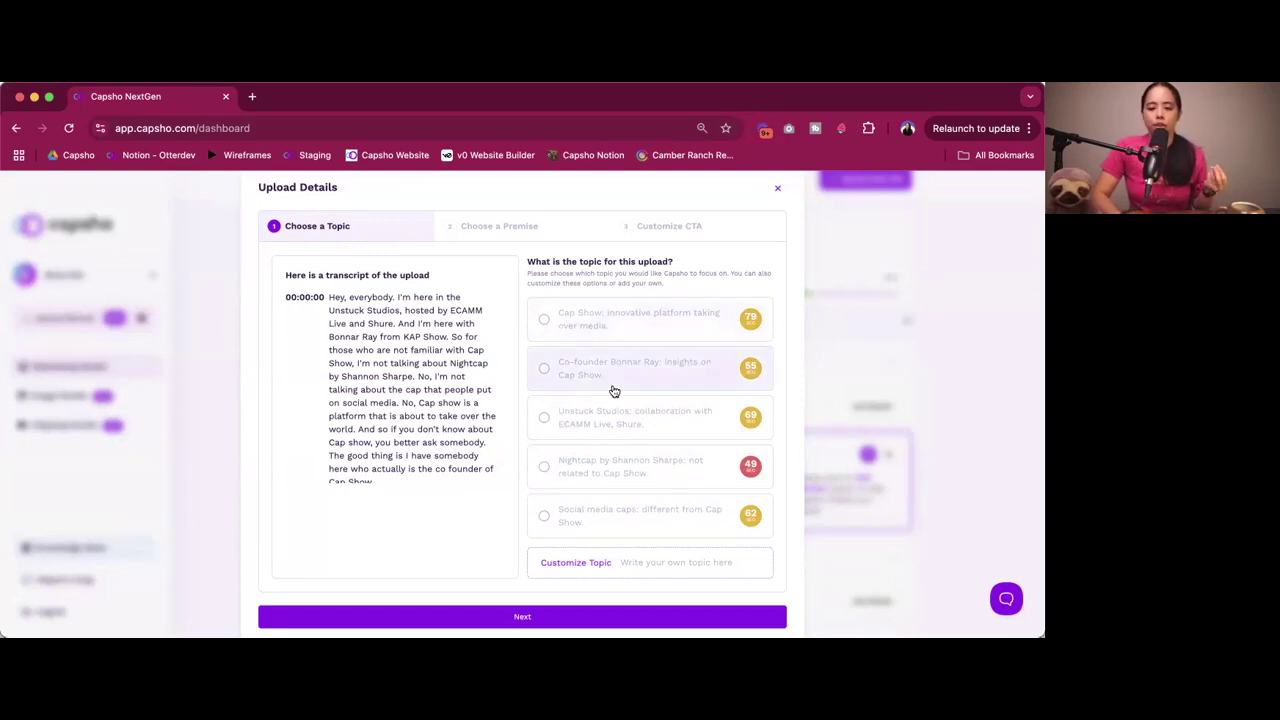
{"action": "left_click", "coordinate": [614, 416]}
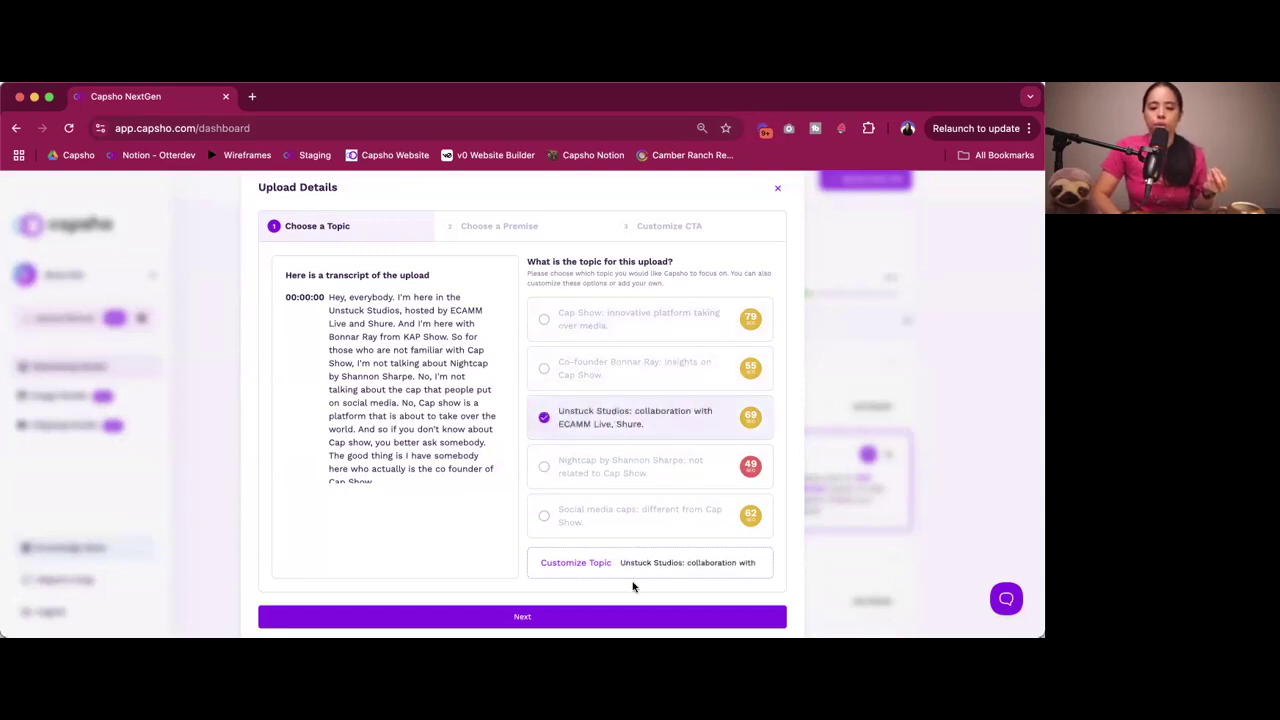
Go through the upload's chosen topic, the premise "Unstuck Studios' collaboration with ECAMM Live and Shure." and the call-to-action fields, and close the upload details.
{"action": "scroll", "coordinate": [652, 561], "scroll_direction": "right", "scroll_amount": 1}
{"action": "scroll", "coordinate": [652, 561], "scroll_direction": "right", "scroll_amount": 1}
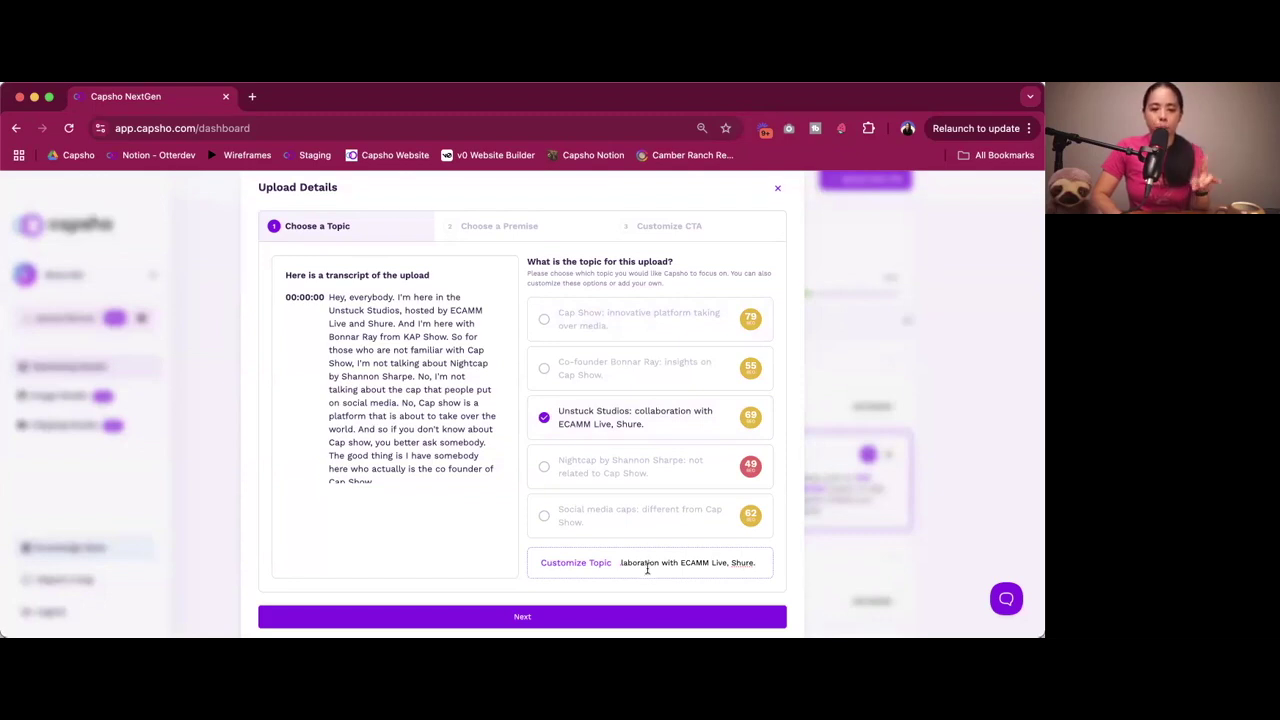
{"action": "left_click", "coordinate": [585, 618]}
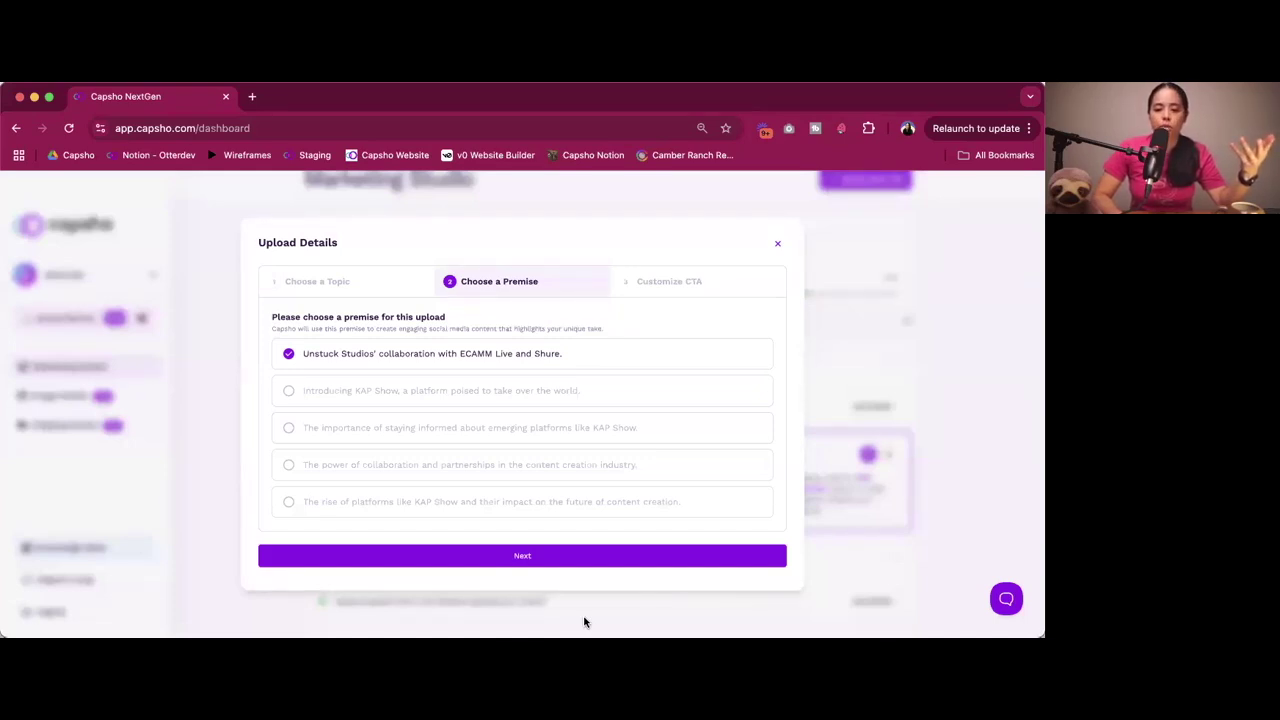
{"action": "left_click", "coordinate": [465, 556]}
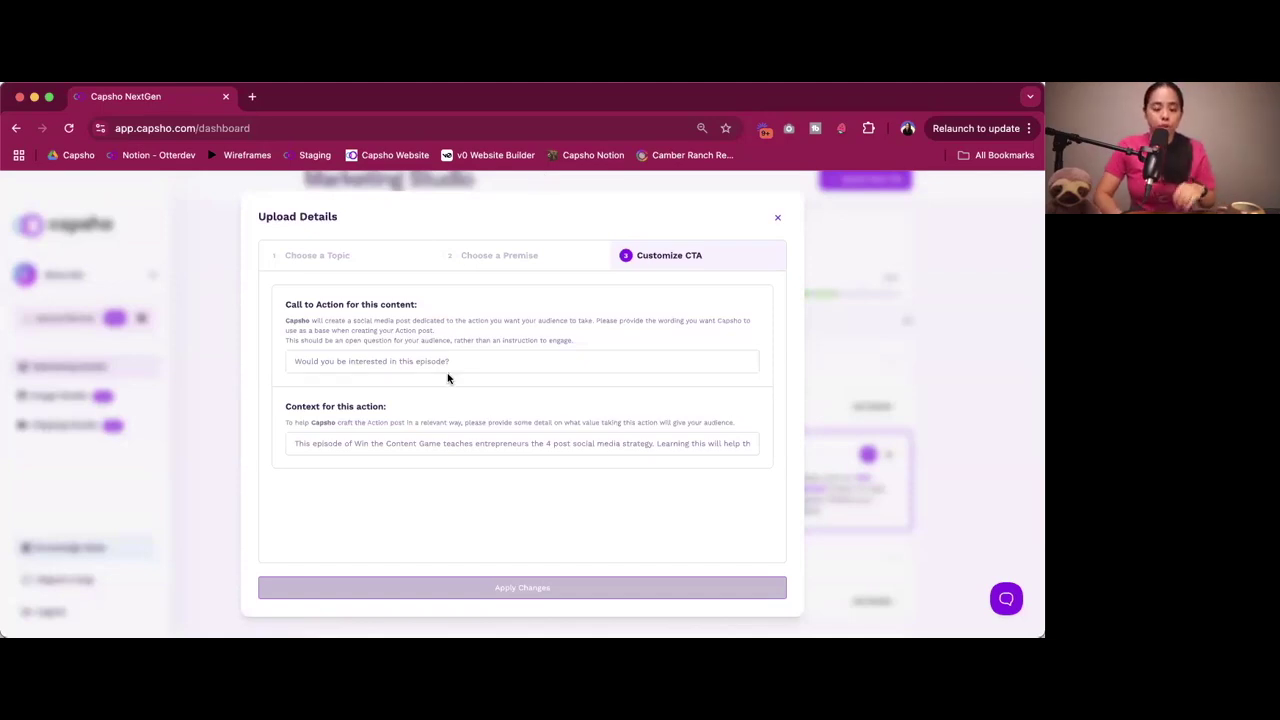
{"action": "key", "text": "Escape"}
Open the ready-to-edit upload #499 How to Create an Enduring Business and examine its upload details and the assets for each platform.
{"action": "scroll", "coordinate": [537, 429], "scroll_direction": "down", "scroll_amount": 10}
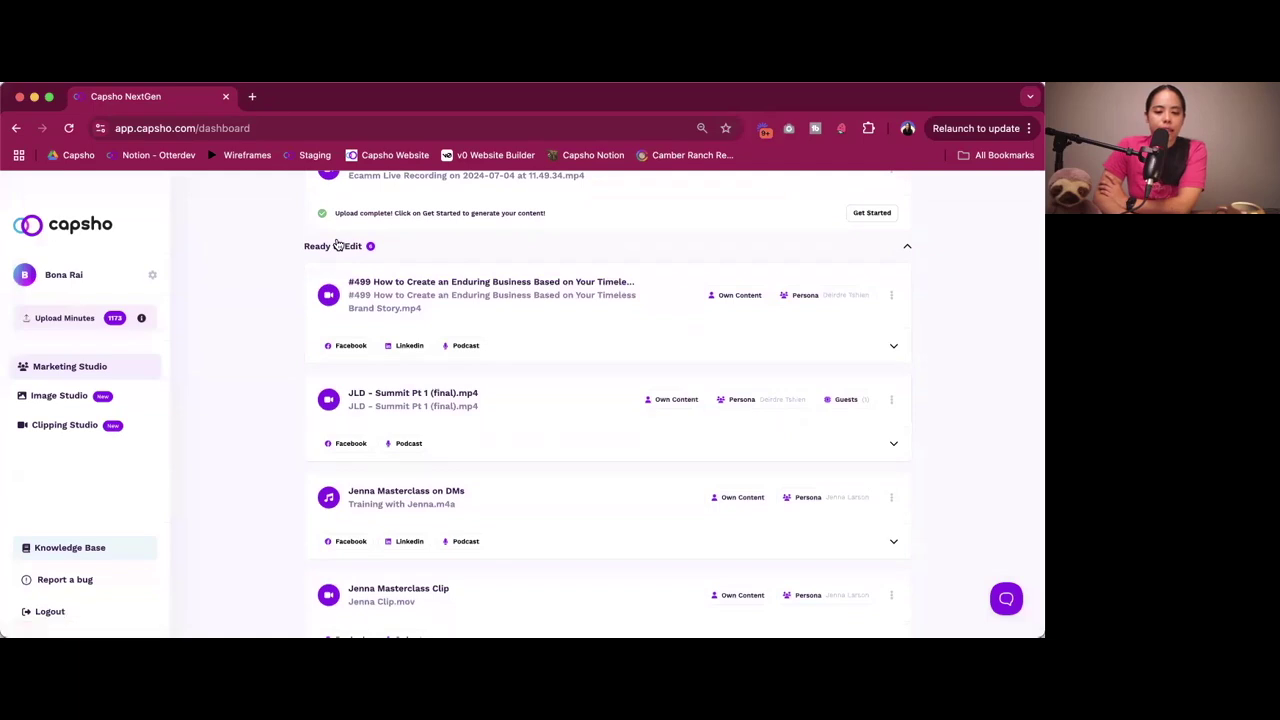
{"action": "left_click", "coordinate": [377, 284]}
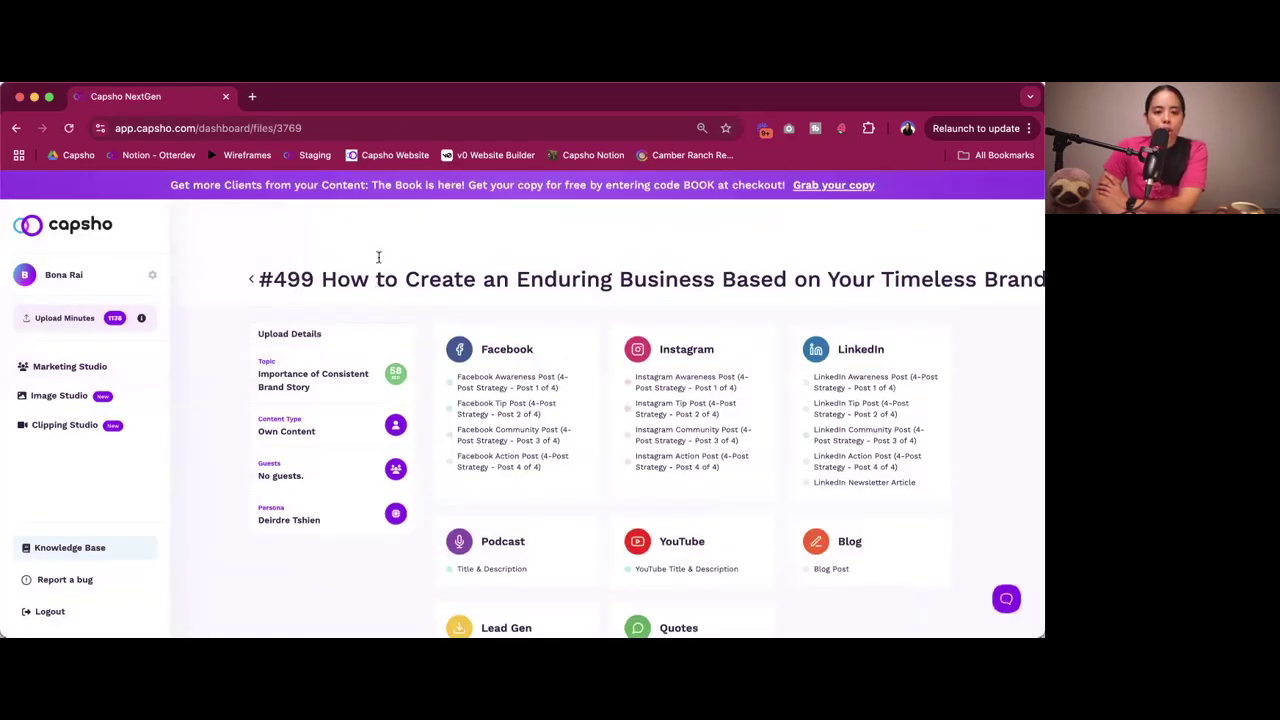
{"action": "triple_click", "coordinate": [278, 371]}
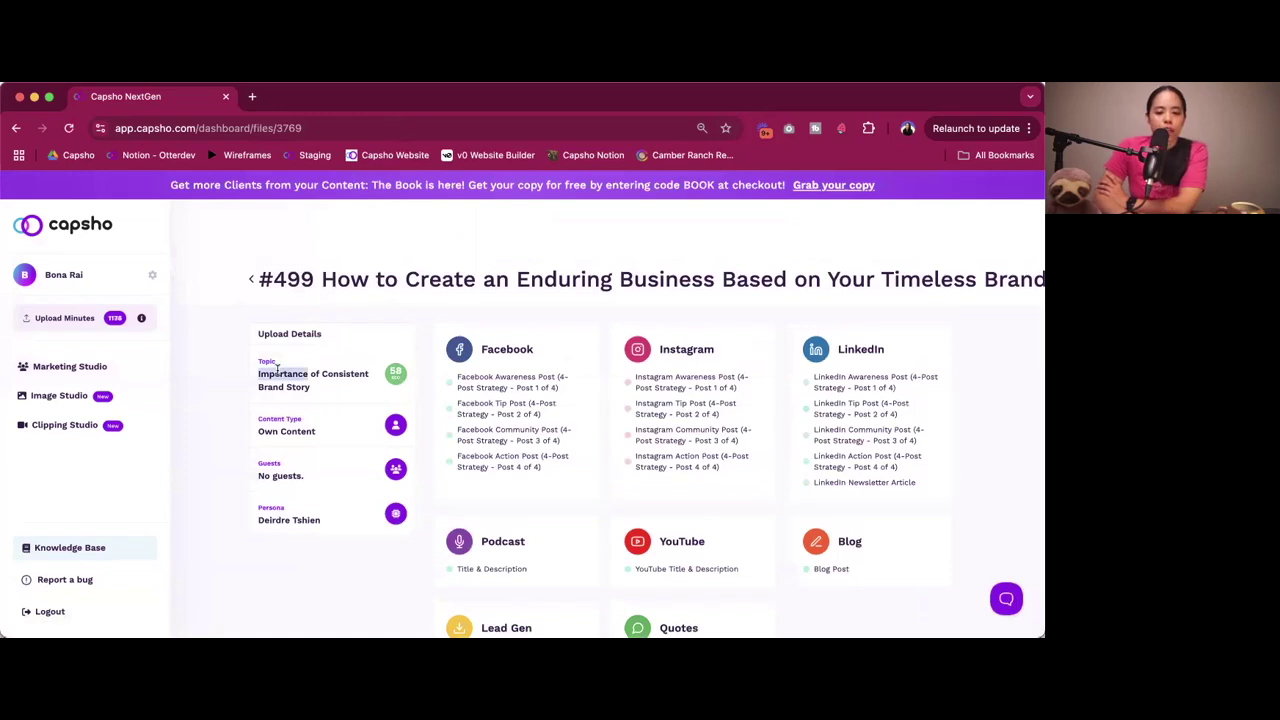
{"action": "left_click", "coordinate": [277, 433]}
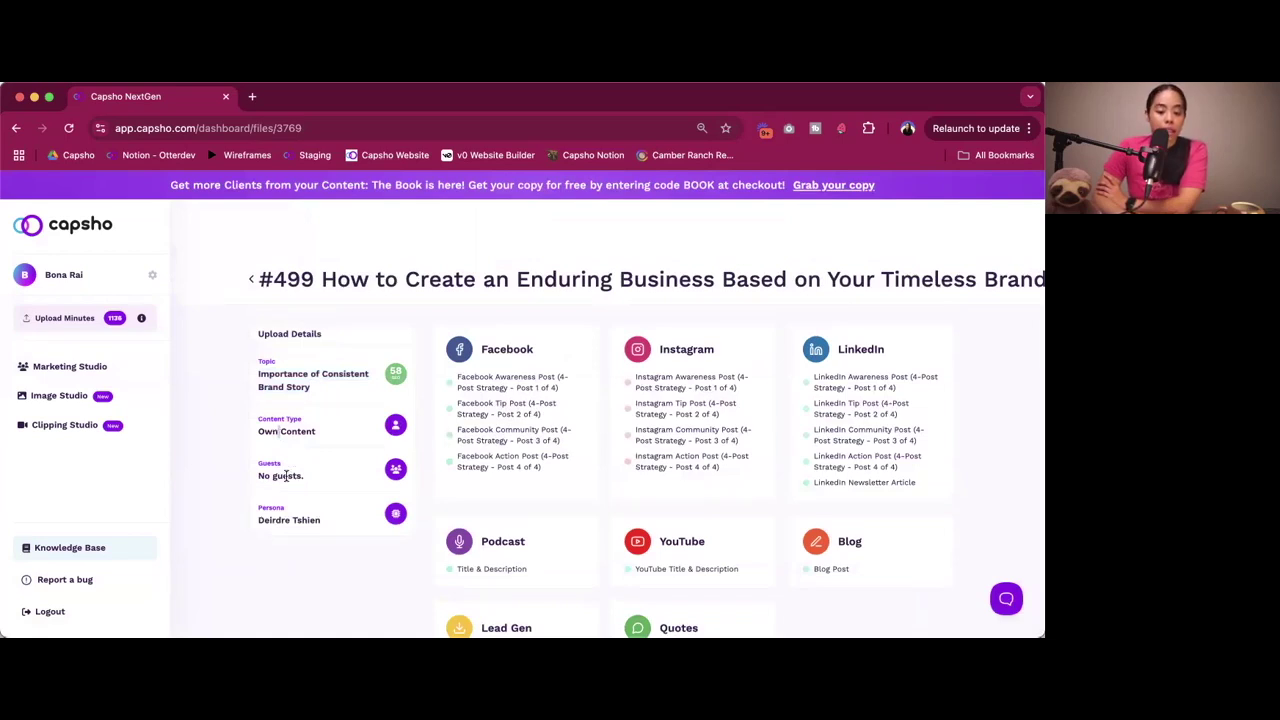
{"action": "scroll", "coordinate": [385, 433], "scroll_direction": "down", "scroll_amount": 1}
{"action": "scroll", "coordinate": [385, 433], "scroll_direction": "right", "scroll_amount": 3}
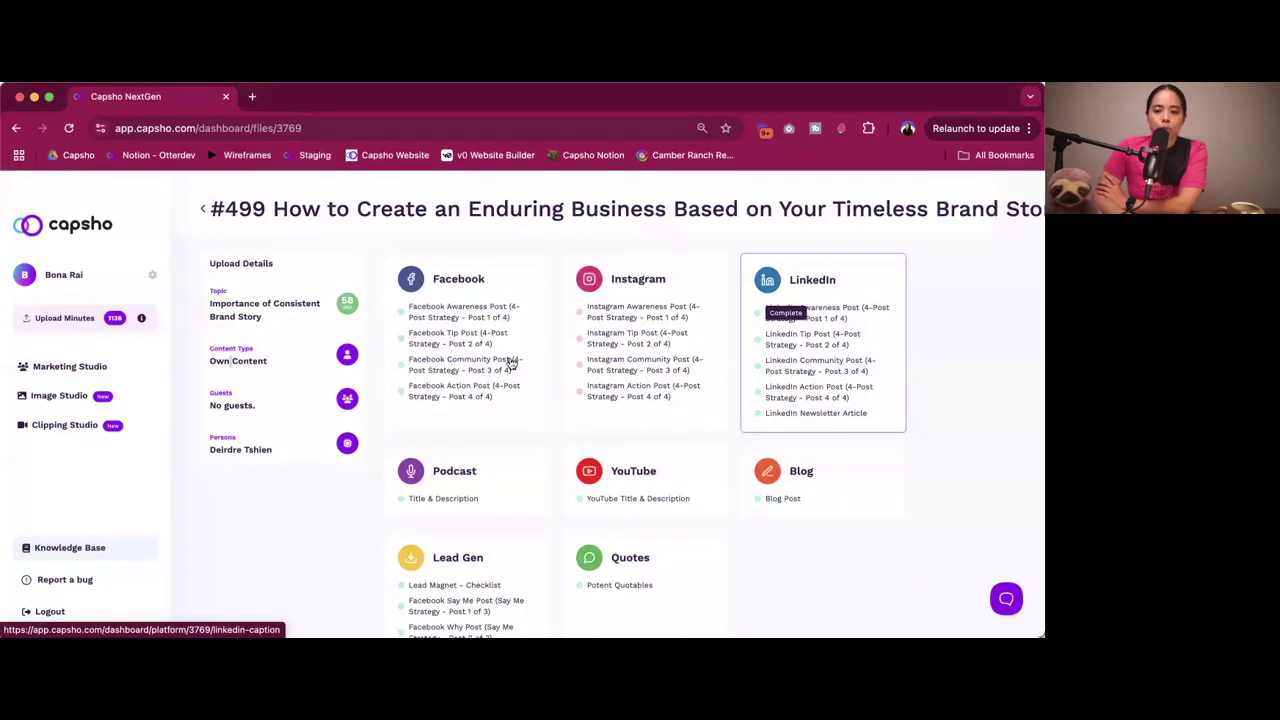
{"action": "scroll", "coordinate": [884, 437], "scroll_direction": "down", "scroll_amount": 2}
{"action": "scroll", "coordinate": [886, 440], "scroll_direction": "up", "scroll_amount": 2}
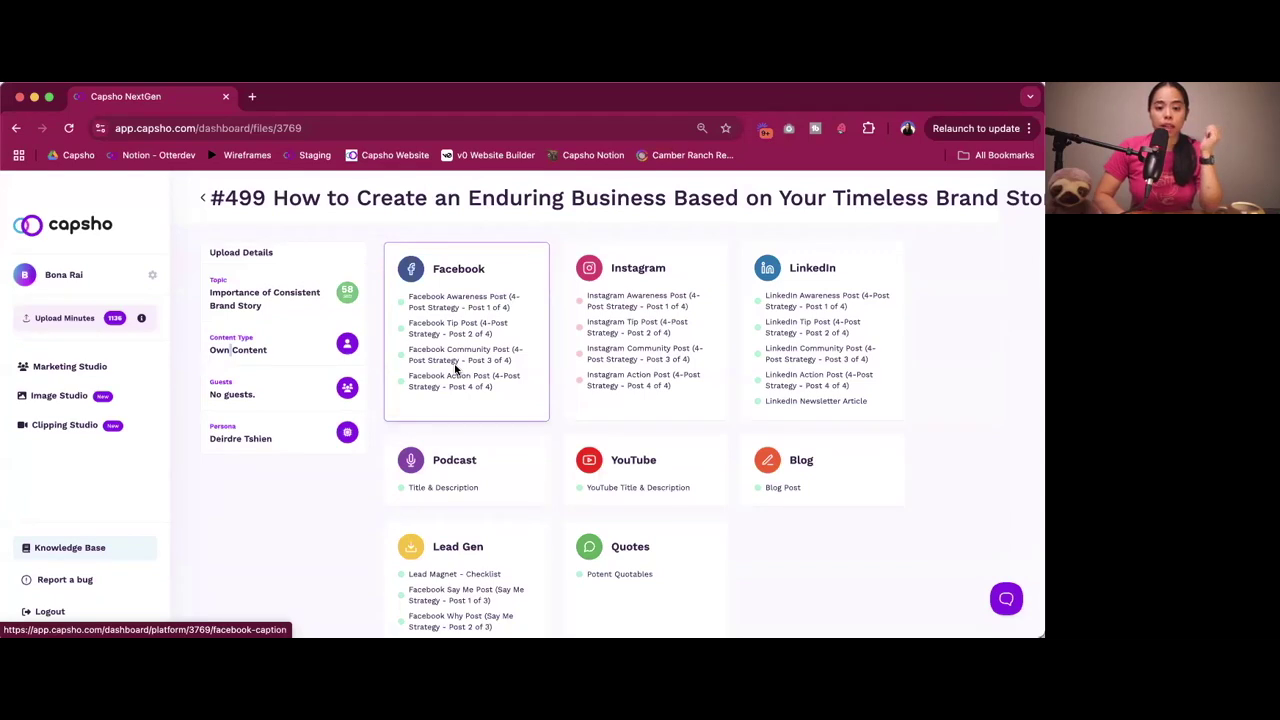
Open the LinkedIn Action Post and delete the stray test text after "fended off copycats?" in the first paragraph.
{"action": "left_click", "coordinate": [455, 372]}
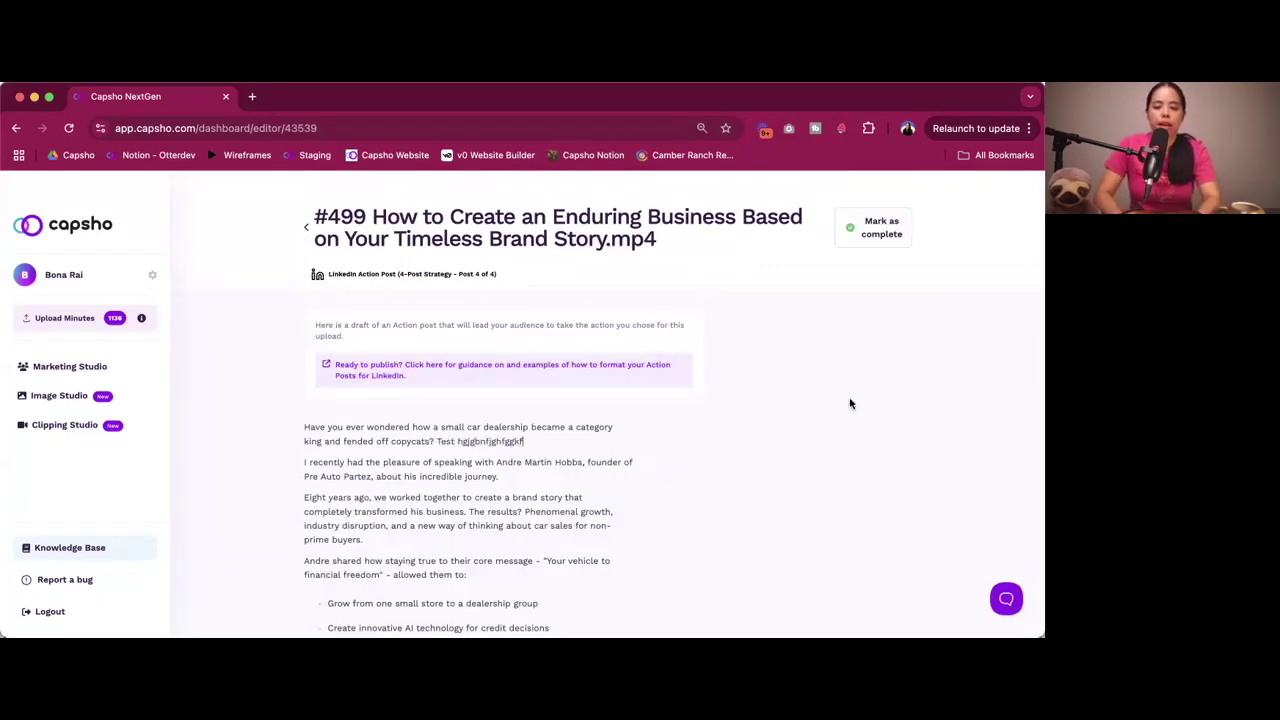
{"action": "left_click_drag", "start_coordinate": [439, 440], "coordinate": [542, 437]}
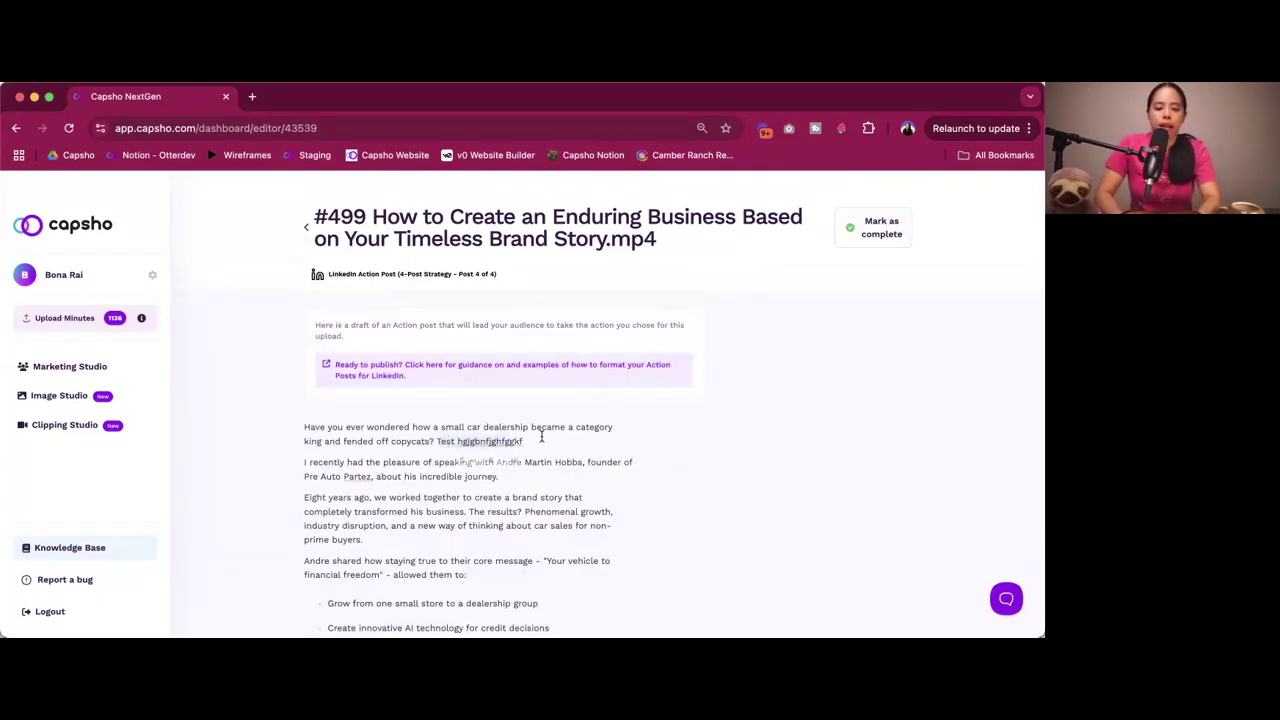
{"action": "key", "text": "BackSpace"}
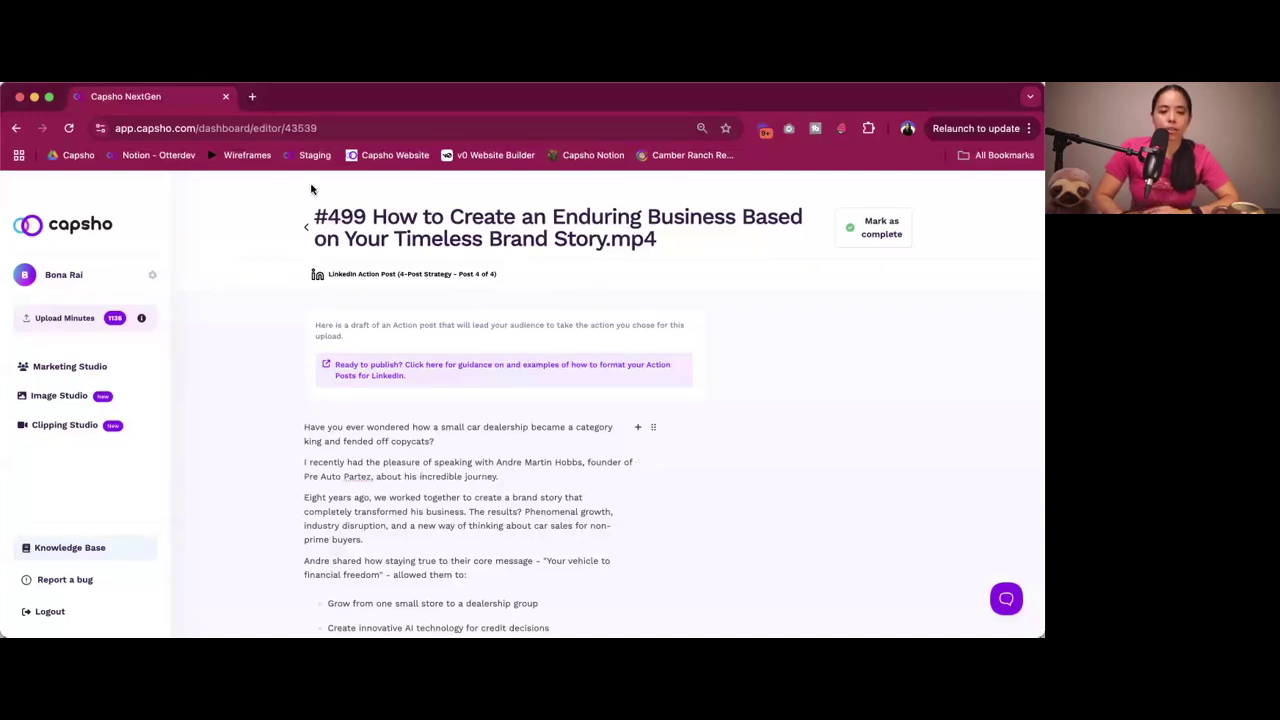
Return to the LinkedIn assets, open the LinkedIn Newsletter Article and read it through to the end.
{"action": "left_click", "coordinate": [18, 129]}
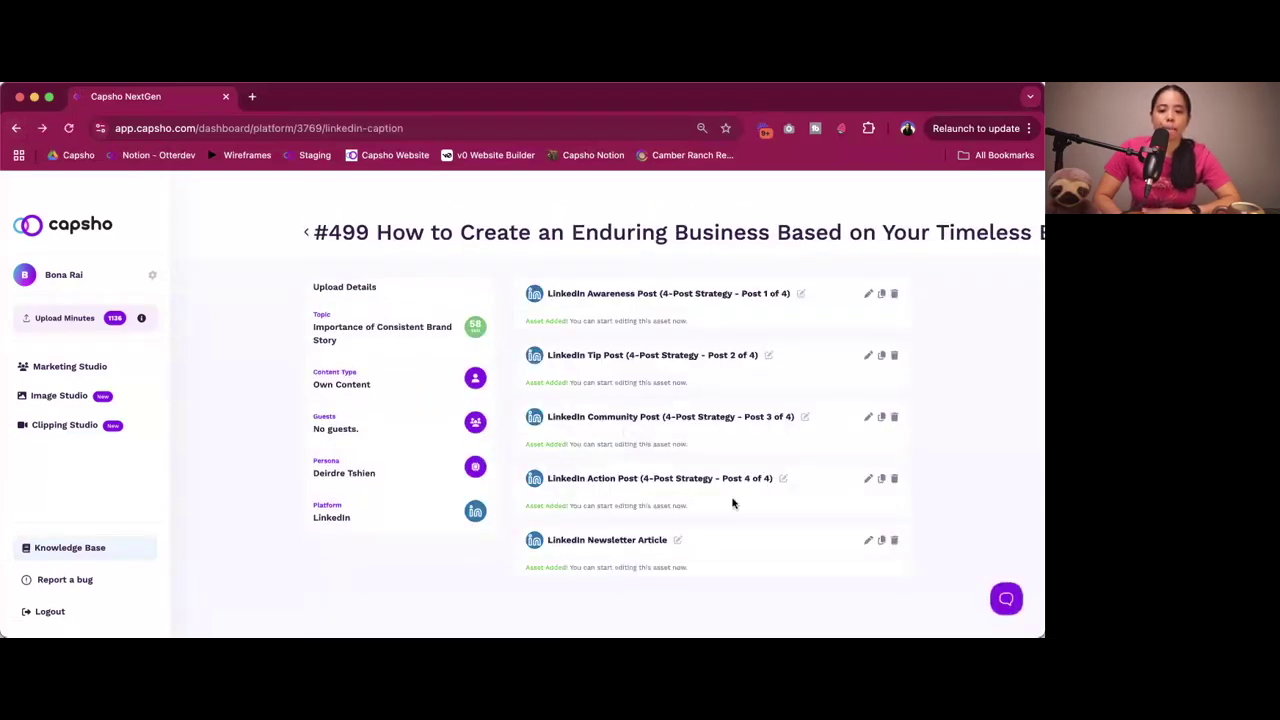
{"action": "left_click", "coordinate": [868, 542]}
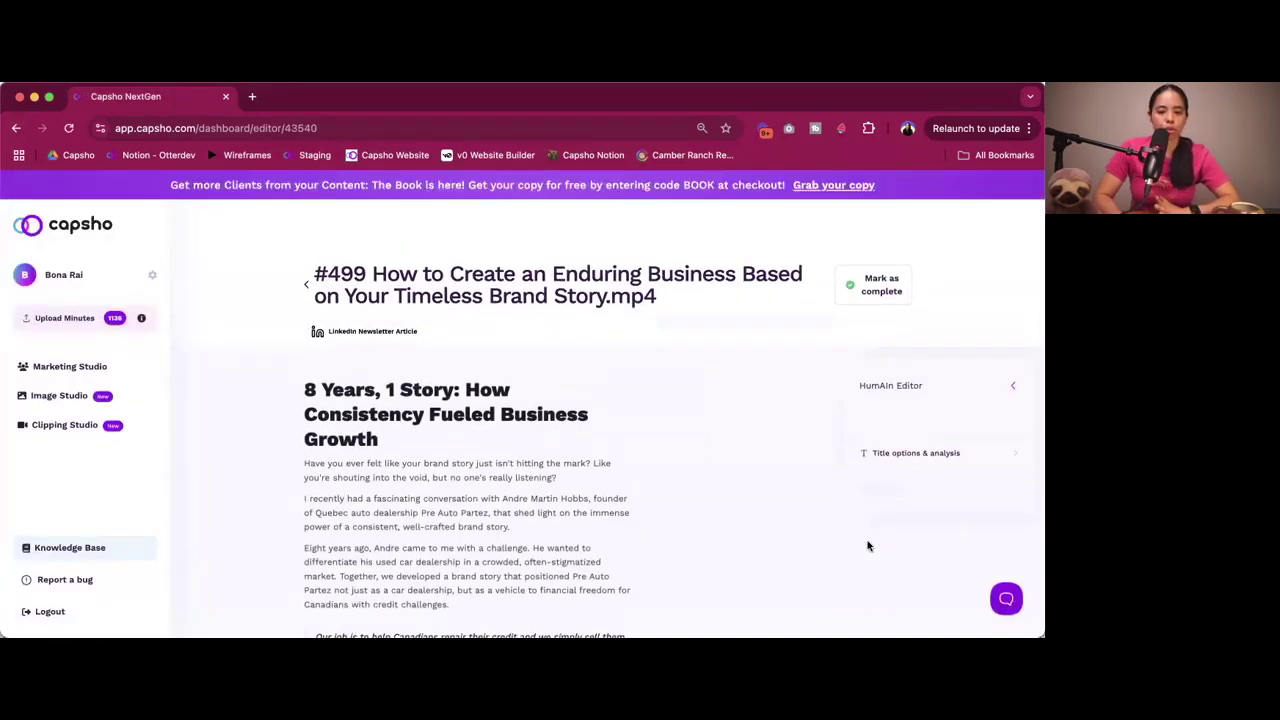
{"action": "scroll", "coordinate": [601, 538], "scroll_direction": "down", "scroll_amount": 15}
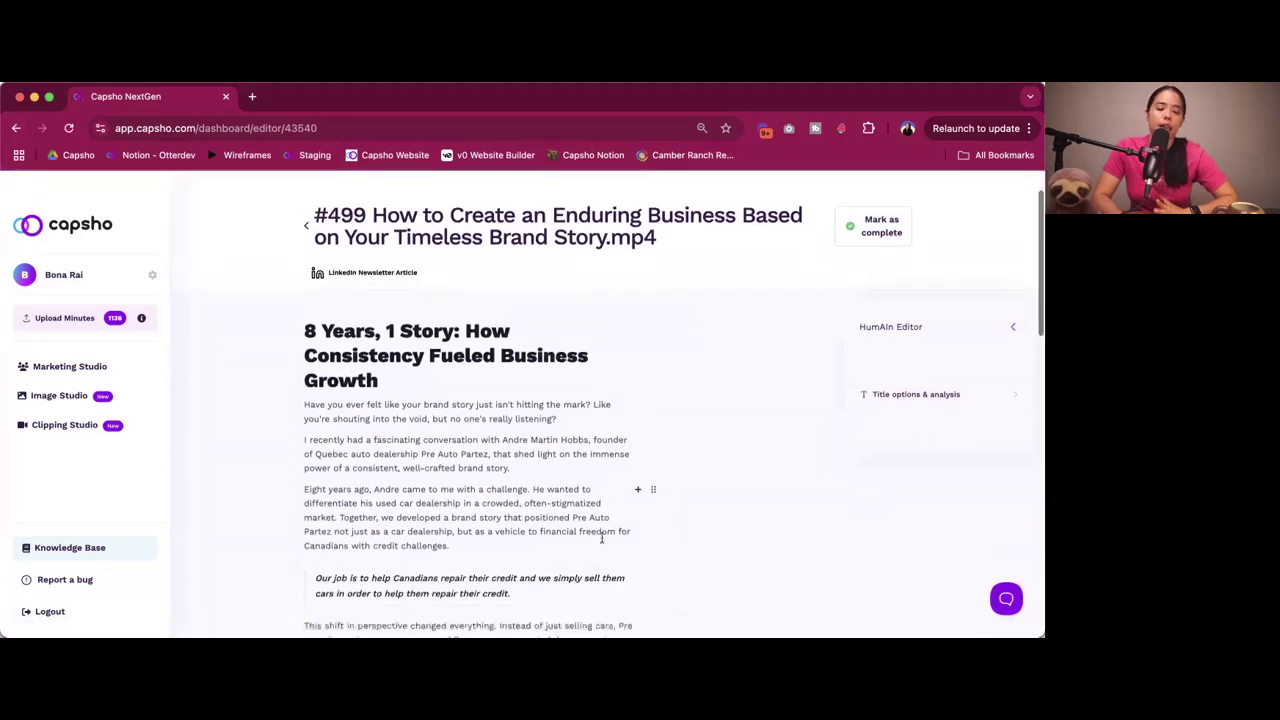
{"action": "scroll", "coordinate": [601, 538], "scroll_direction": "up", "scroll_amount": 12}
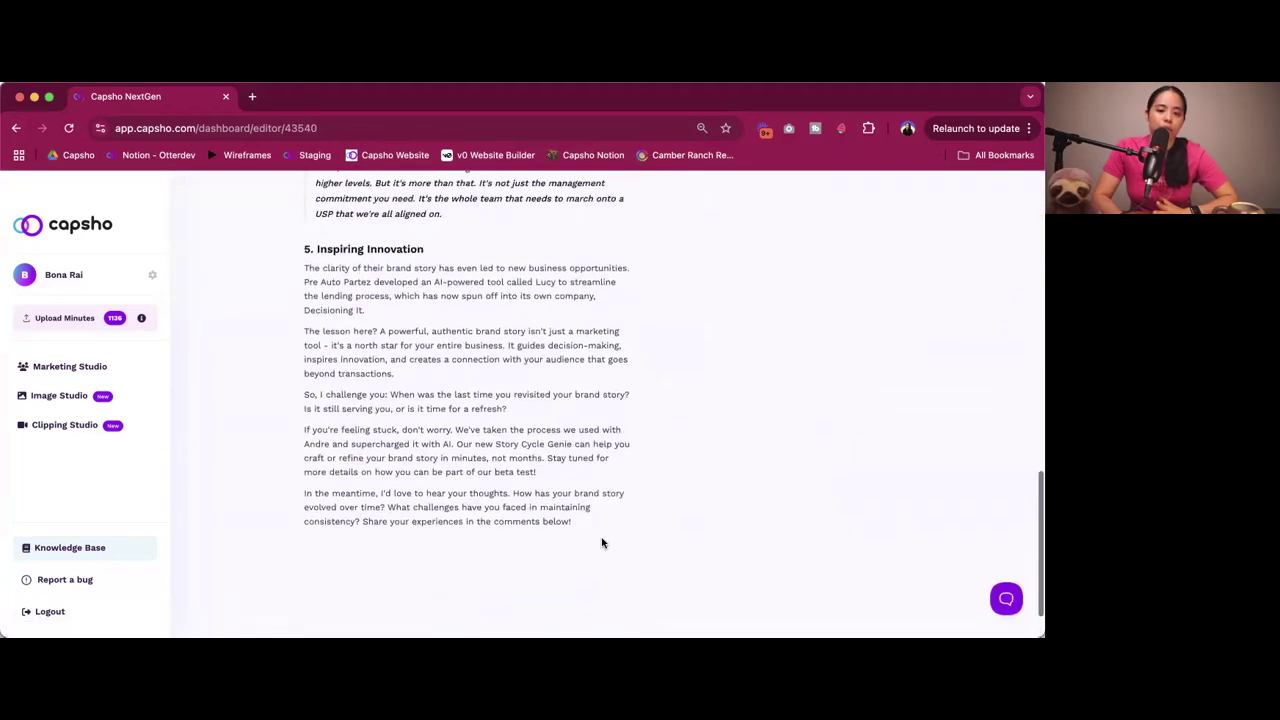
{"action": "scroll", "coordinate": [601, 538], "scroll_direction": "up", "scroll_amount": 4}
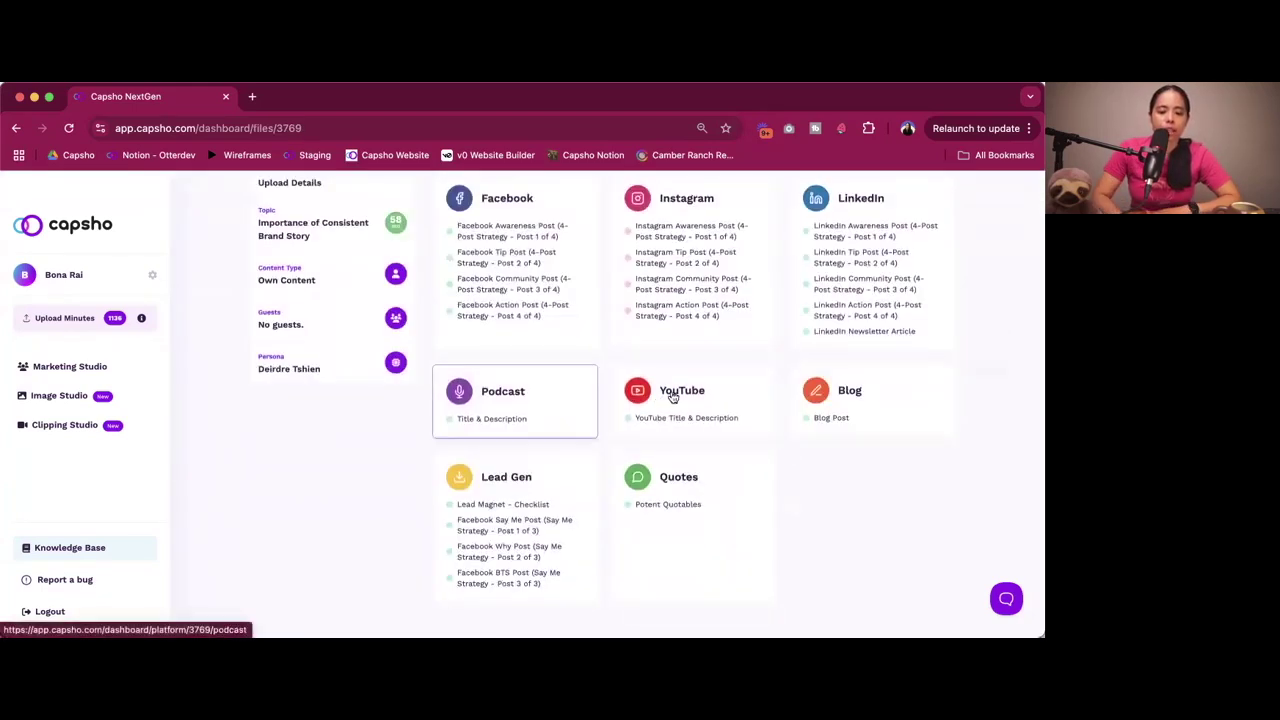
Open the podcast's Title & Description asset and look through its title options.
{"action": "left_click", "coordinate": [548, 393]}
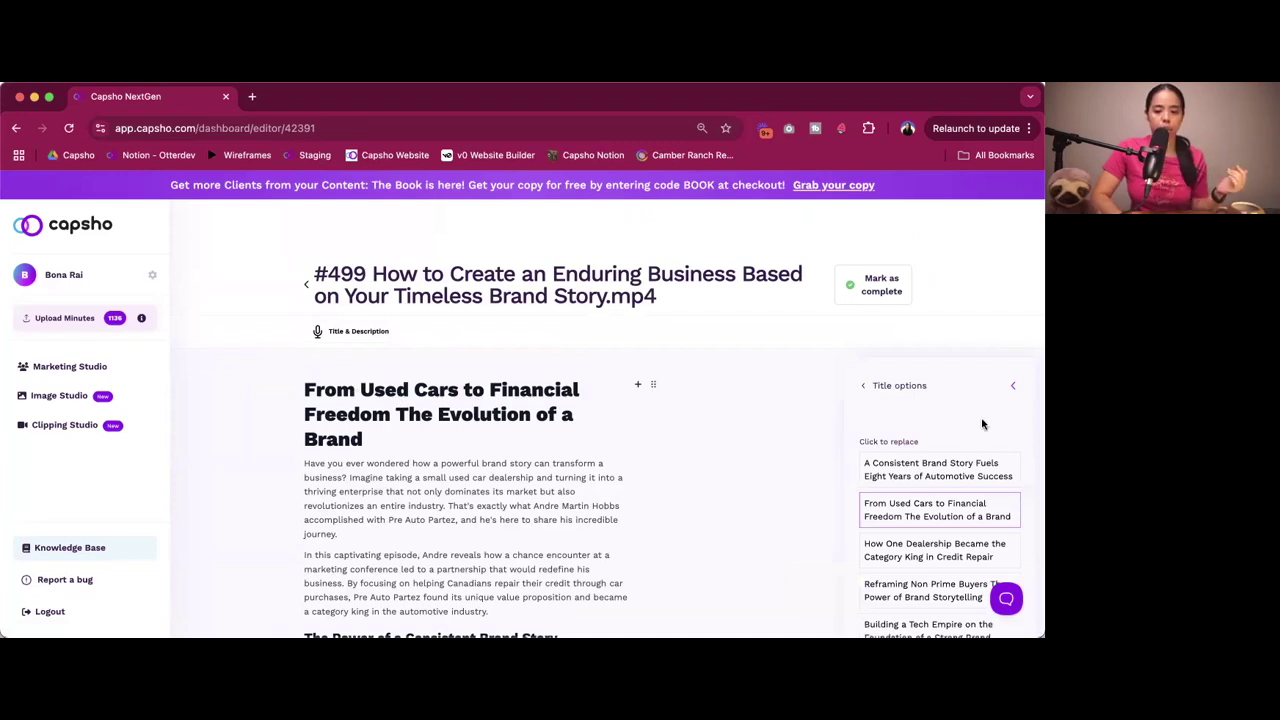
{"action": "scroll", "coordinate": [944, 498], "scroll_direction": "down", "scroll_amount": 1}
{"action": "scroll", "coordinate": [944, 498], "scroll_direction": "down", "scroll_amount": 1}
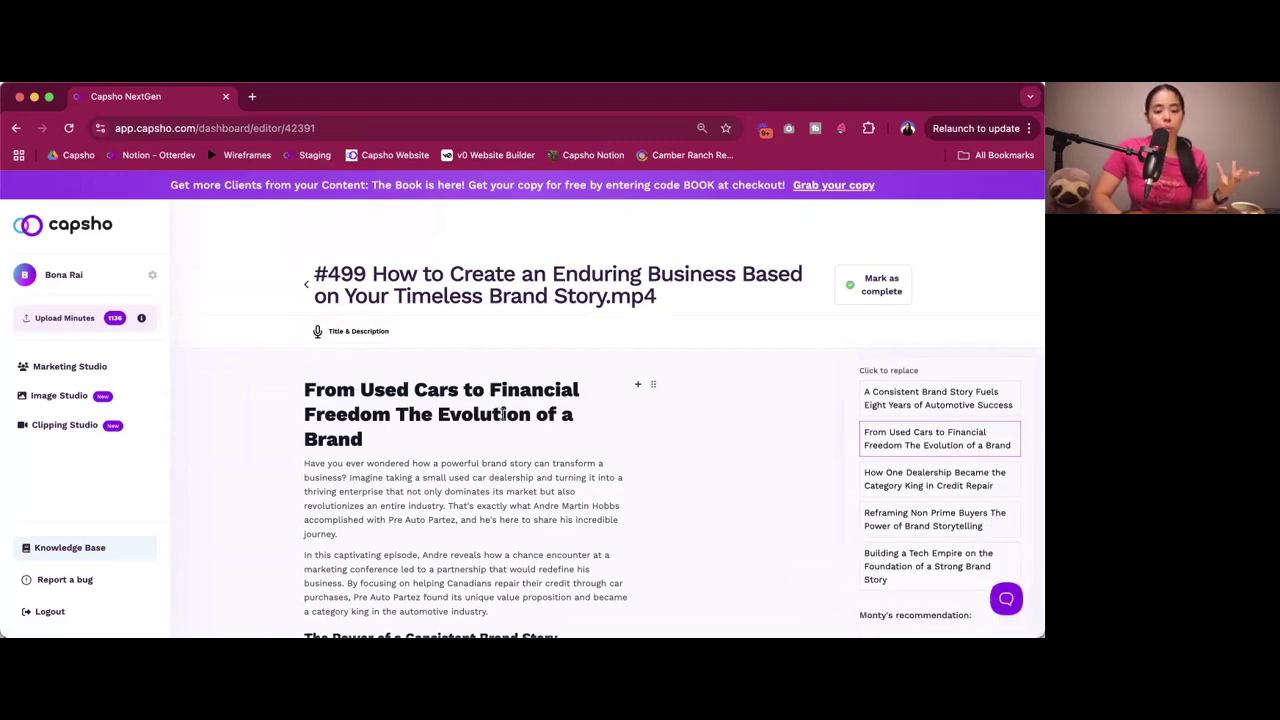
{"action": "scroll", "coordinate": [930, 450], "scroll_direction": "down", "scroll_amount": 1}
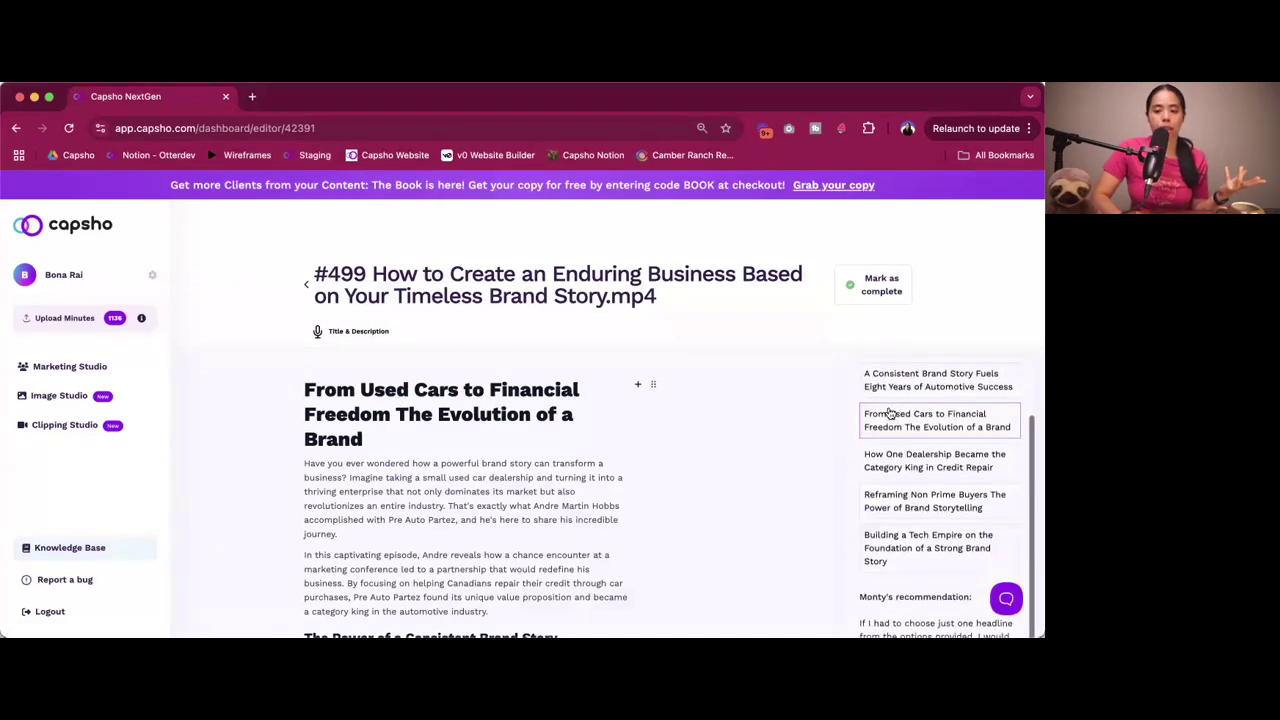
Try several alternative podcast titles and return to "From Used Cars to Financial Freedom The Evolution of a Brand".
{"action": "left_click", "coordinate": [903, 505]}
{"action": "left_click", "coordinate": [902, 465]}
{"action": "left_click", "coordinate": [895, 540]}
{"action": "left_click", "coordinate": [898, 382]}
{"action": "left_click", "coordinate": [895, 420]}
Add the word "Test" to the end of the podcast title and remove it again.
{"action": "left_click", "coordinate": [363, 439]}
{"action": "type", "text": "Test"}
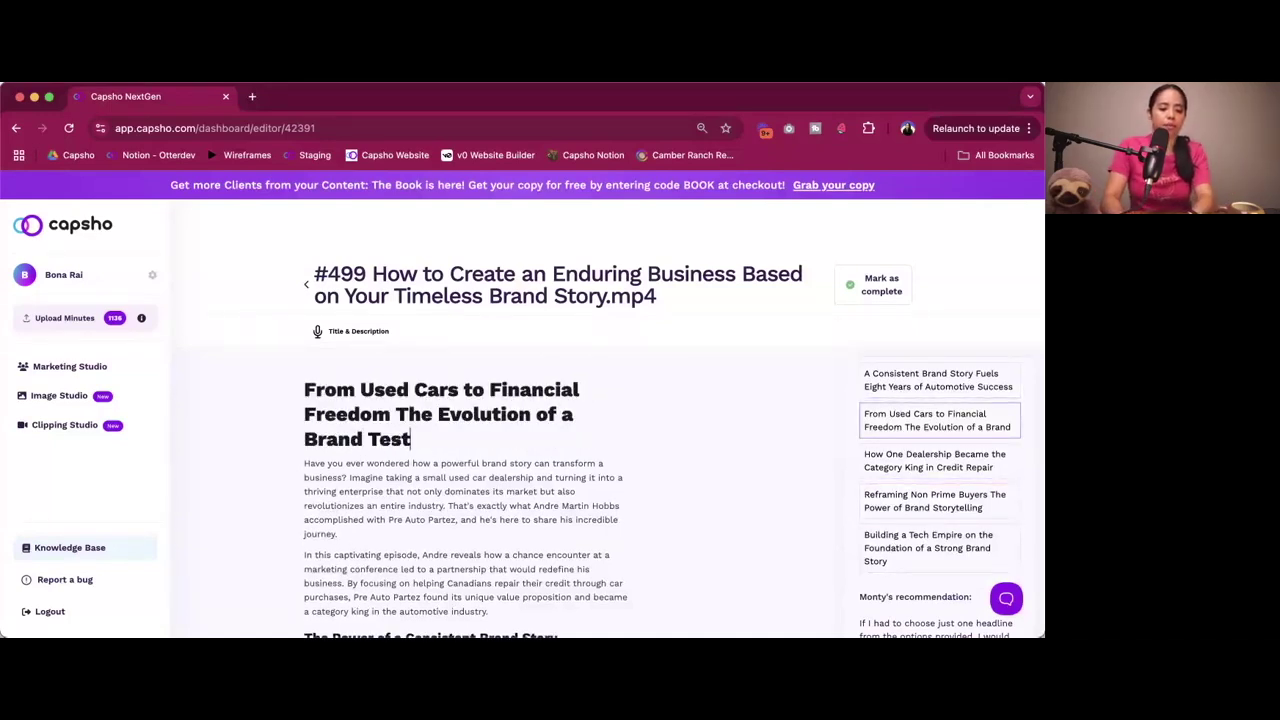
{"action": "key", "text": "BackSpace"}
{"action": "key", "text": "BackSpace"}
{"action": "key", "text": "BackSpace"}
{"action": "key", "text": "BackSpace"}
{"action": "key", "text": "BackSpace"}
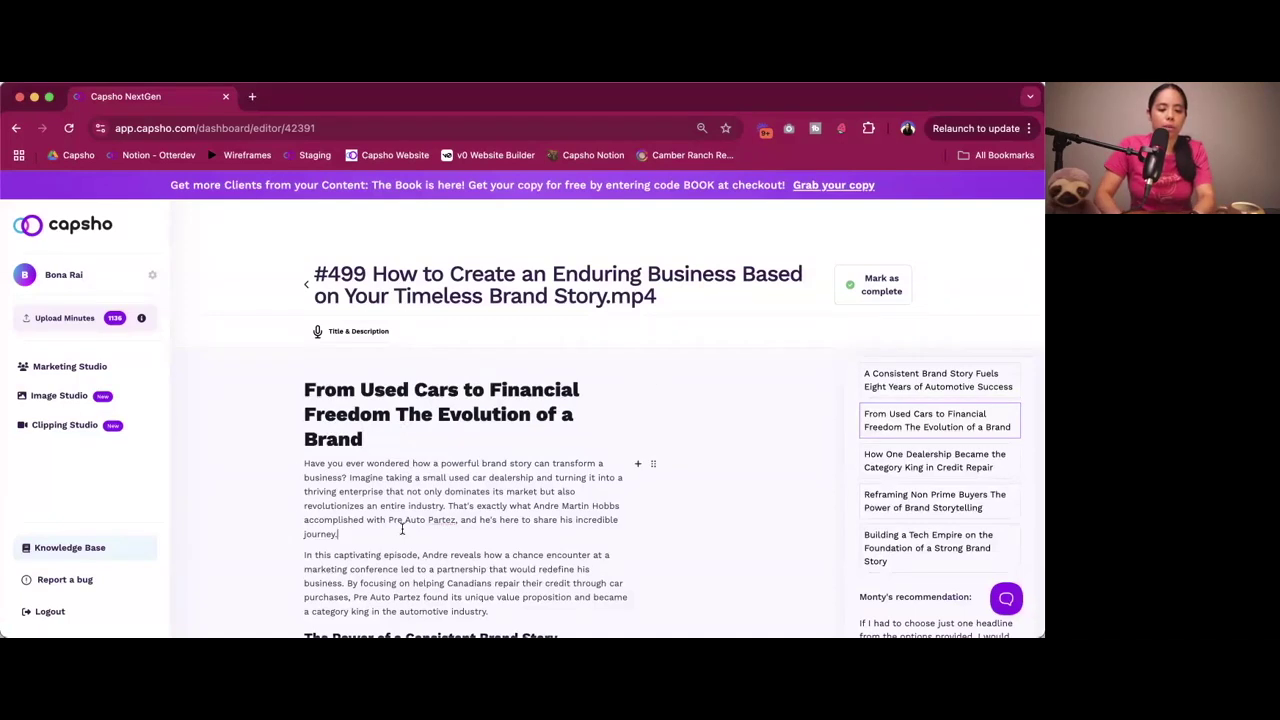
Read the podcast description from the title down to the closing paragraph, along with Monty's title recommendation.
{"action": "scroll", "coordinate": [403, 529], "scroll_direction": "down", "scroll_amount": 5}
{"action": "scroll", "coordinate": [403, 529], "scroll_direction": "up", "scroll_amount": 3}
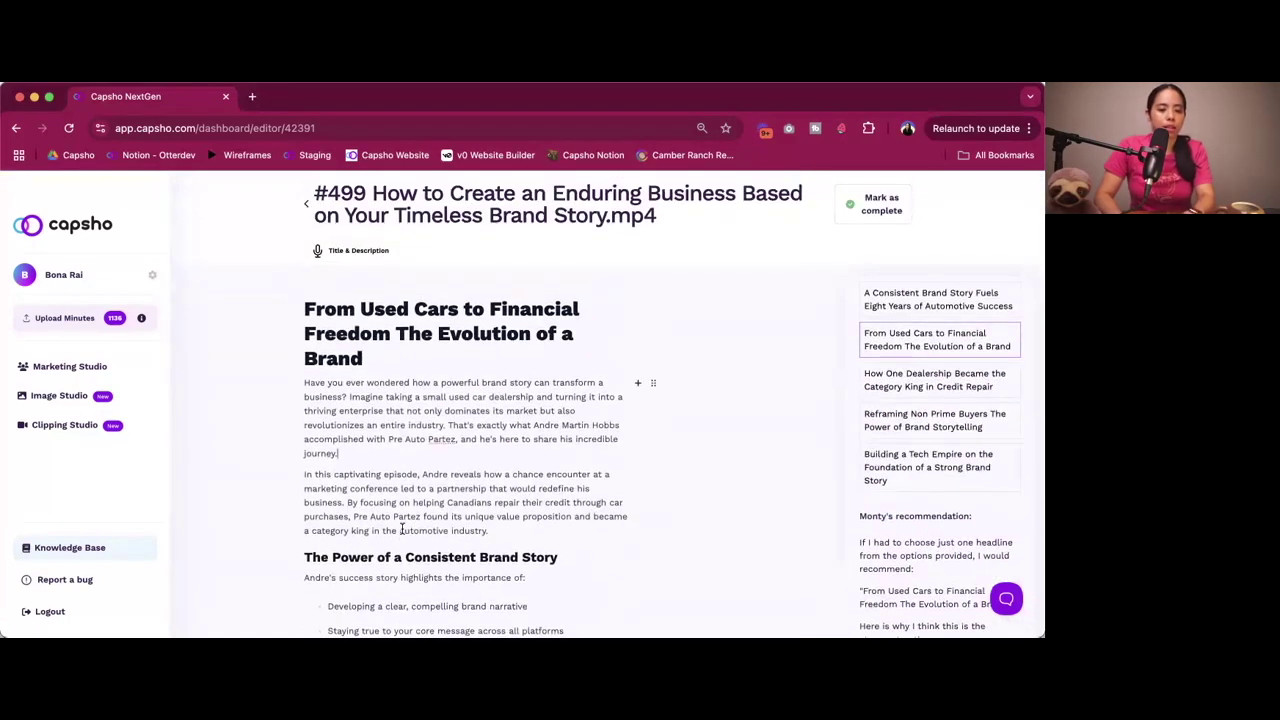
{"action": "scroll", "coordinate": [401, 529], "scroll_direction": "down", "scroll_amount": 2}
{"action": "left_click", "coordinate": [396, 258]}
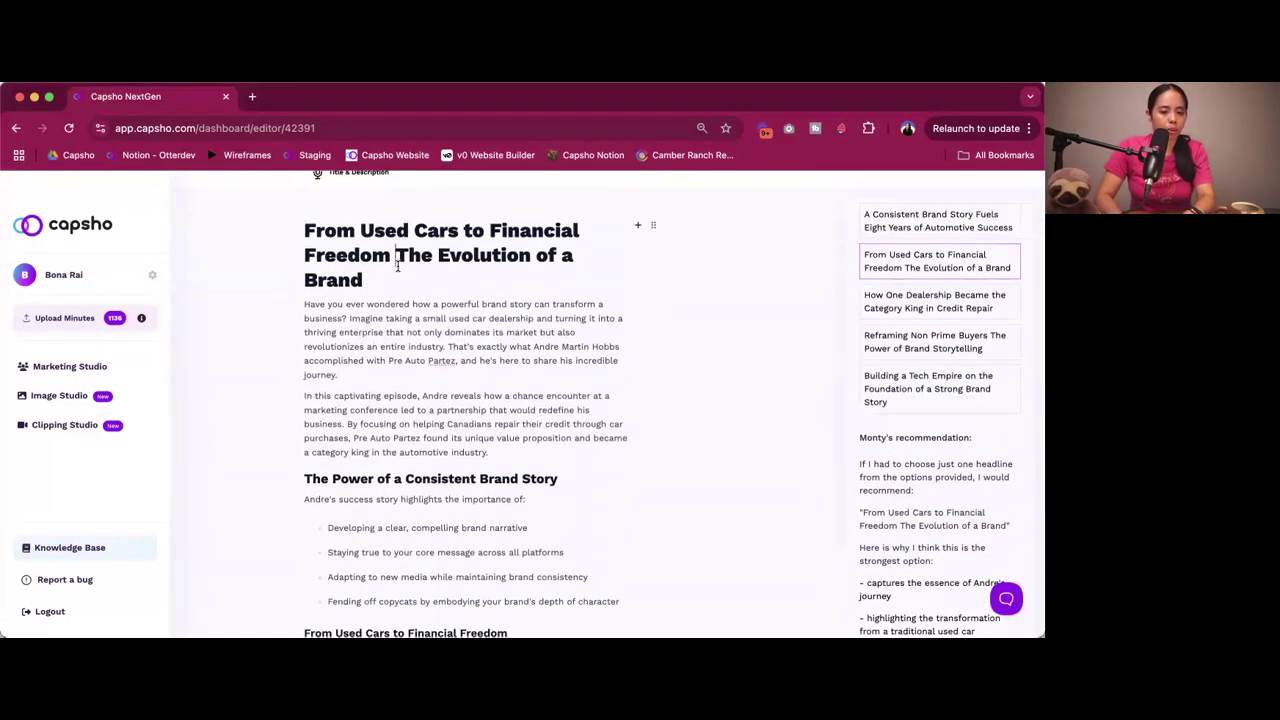
{"action": "scroll", "coordinate": [398, 336], "scroll_direction": "down", "scroll_amount": 2}
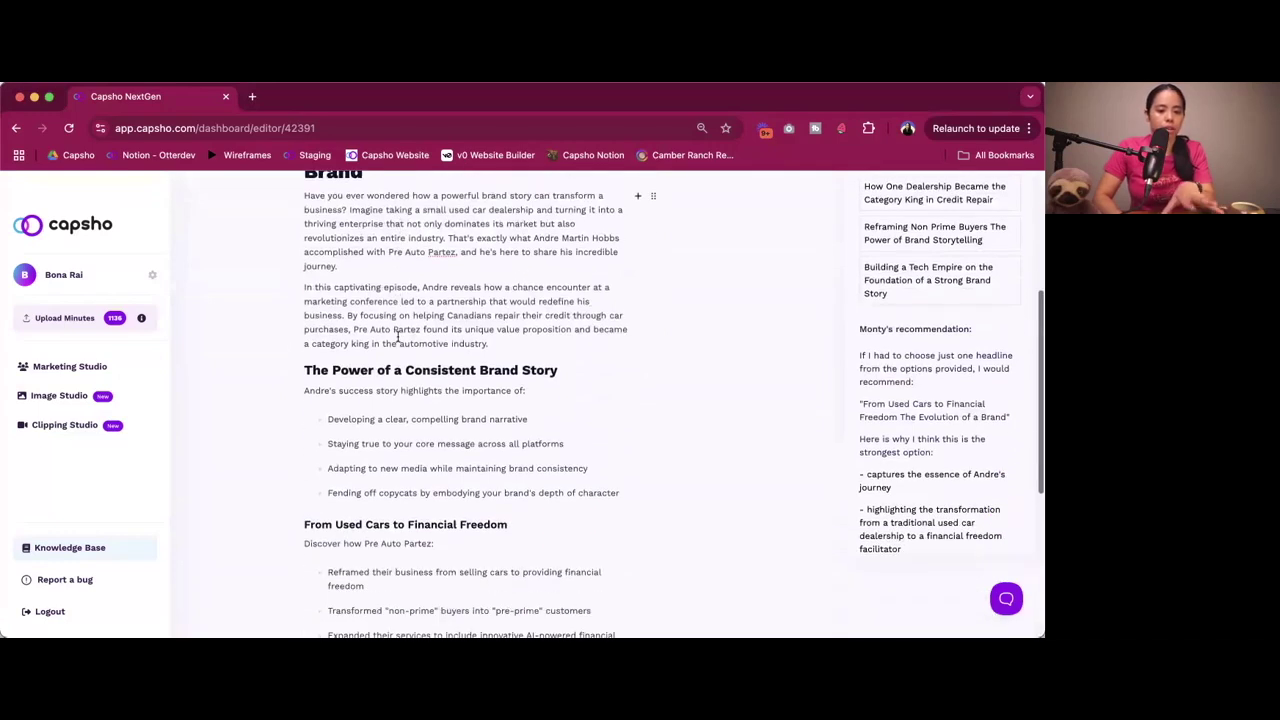
{"action": "scroll", "coordinate": [420, 336], "scroll_direction": "down", "scroll_amount": 2}
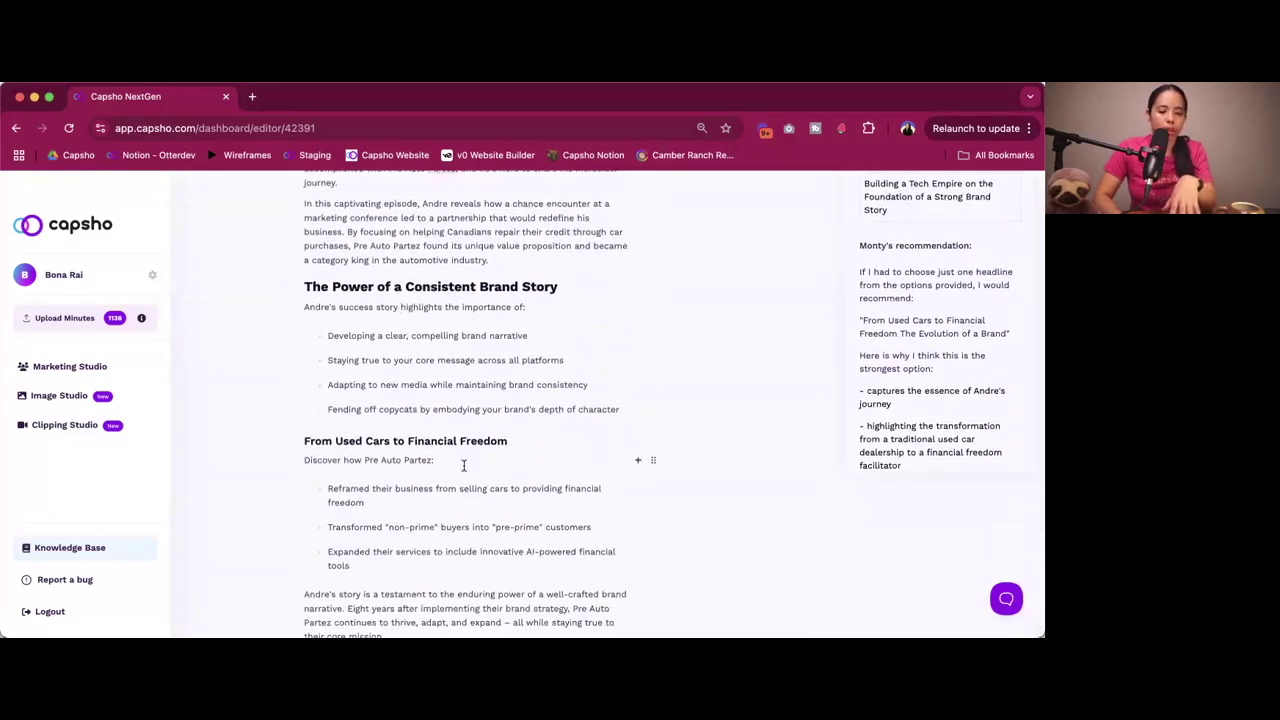
{"action": "scroll", "coordinate": [464, 464], "scroll_direction": "down", "scroll_amount": 2}
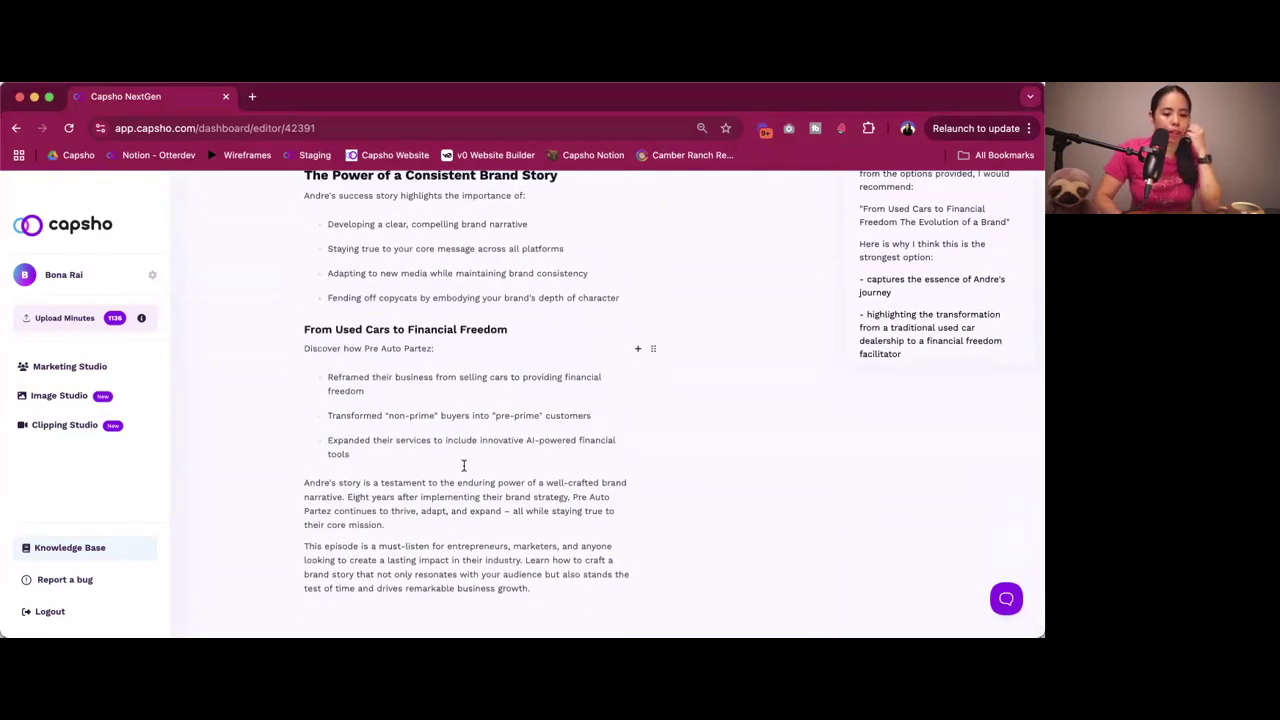
{"action": "scroll", "coordinate": [463, 465], "scroll_direction": "down", "scroll_amount": 2}
{"action": "left_click", "coordinate": [541, 479]}
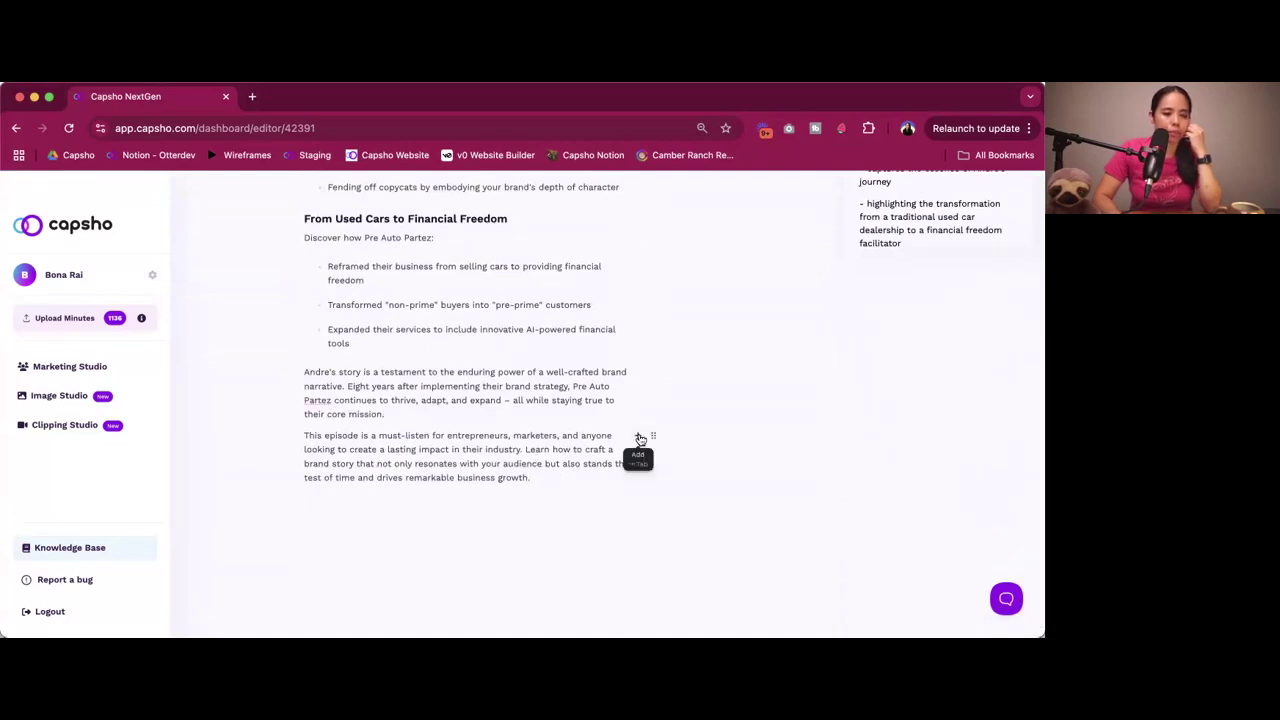
{"action": "left_click", "coordinate": [638, 437]}
{"action": "scroll", "coordinate": [608, 515], "scroll_direction": "down", "scroll_amount": 5}
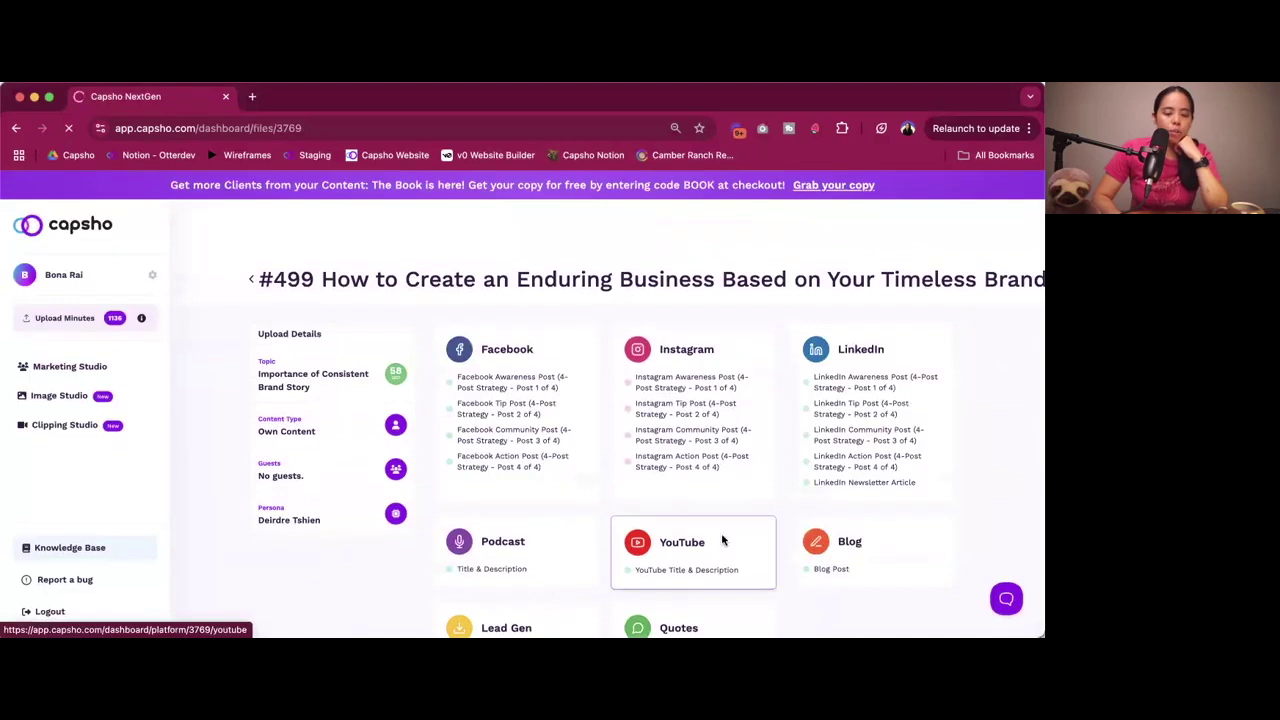
Open the YouTube Title & Description asset and examine its key insights, timestamped chapters and suggested video tags.
{"action": "left_click", "coordinate": [723, 537]}
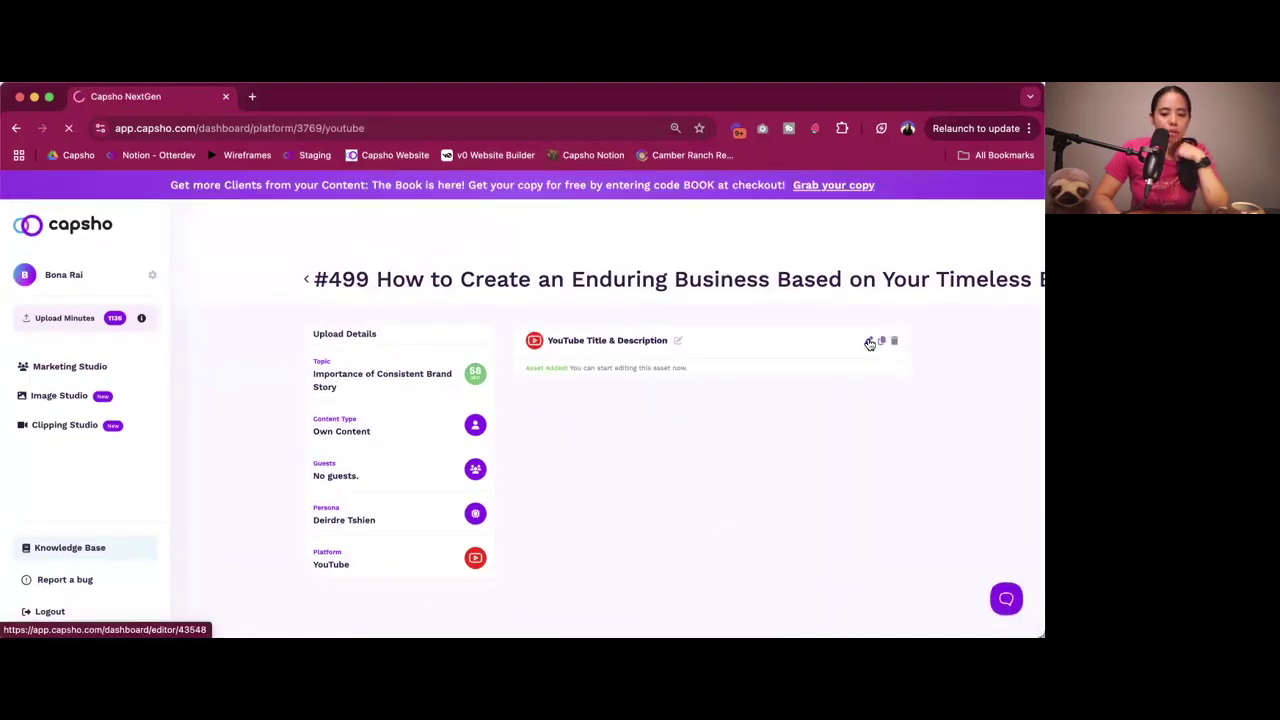
{"action": "left_click", "coordinate": [869, 343]}
{"action": "scroll", "coordinate": [774, 389], "scroll_direction": "down", "scroll_amount": 5}
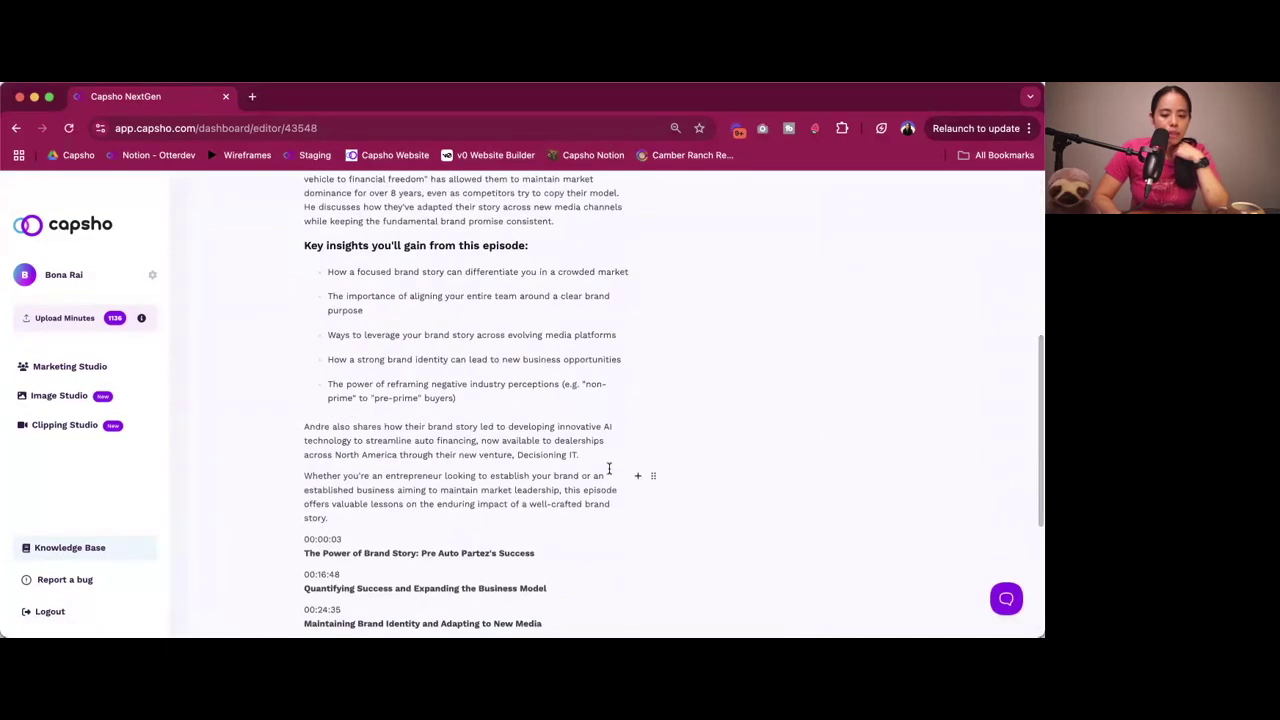
{"action": "scroll", "coordinate": [606, 466], "scroll_direction": "down", "scroll_amount": 2}
{"action": "triple_click", "coordinate": [438, 547]}
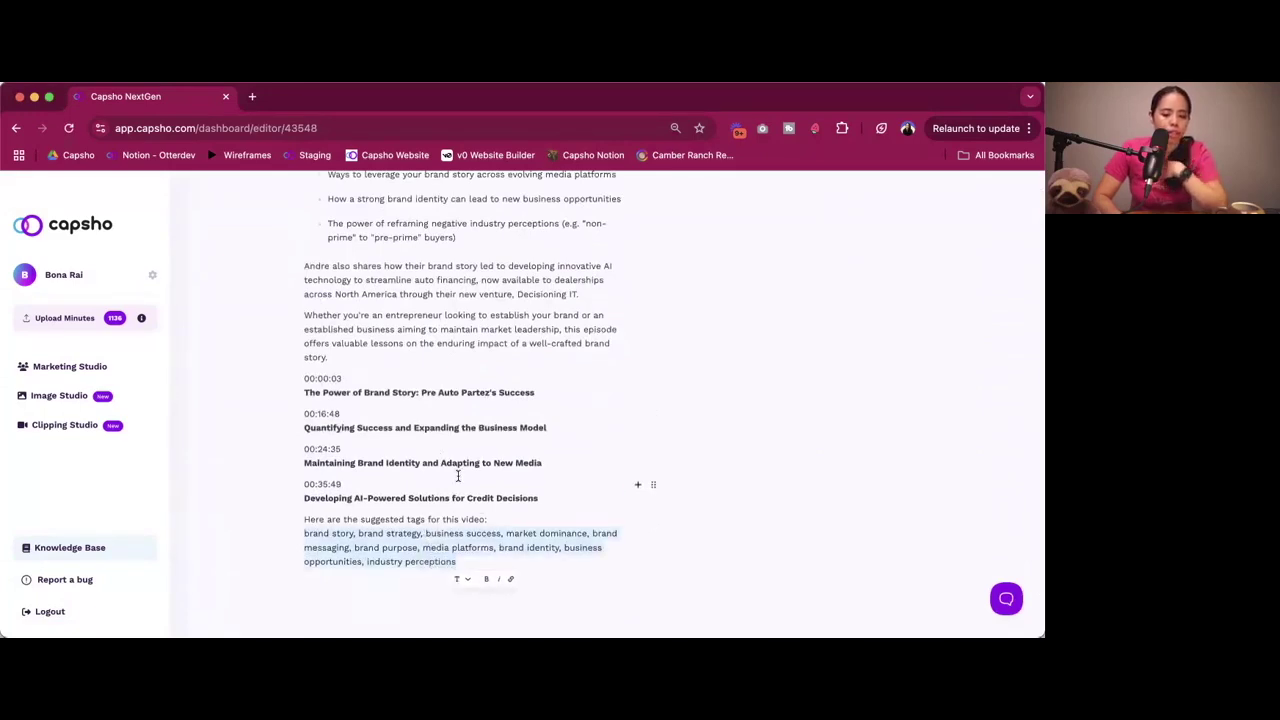
{"action": "left_click", "coordinate": [458, 476]}
{"action": "scroll", "coordinate": [458, 476], "scroll_direction": "up", "scroll_amount": 3}
{"action": "scroll", "coordinate": [458, 476], "scroll_direction": "up", "scroll_amount": 8}
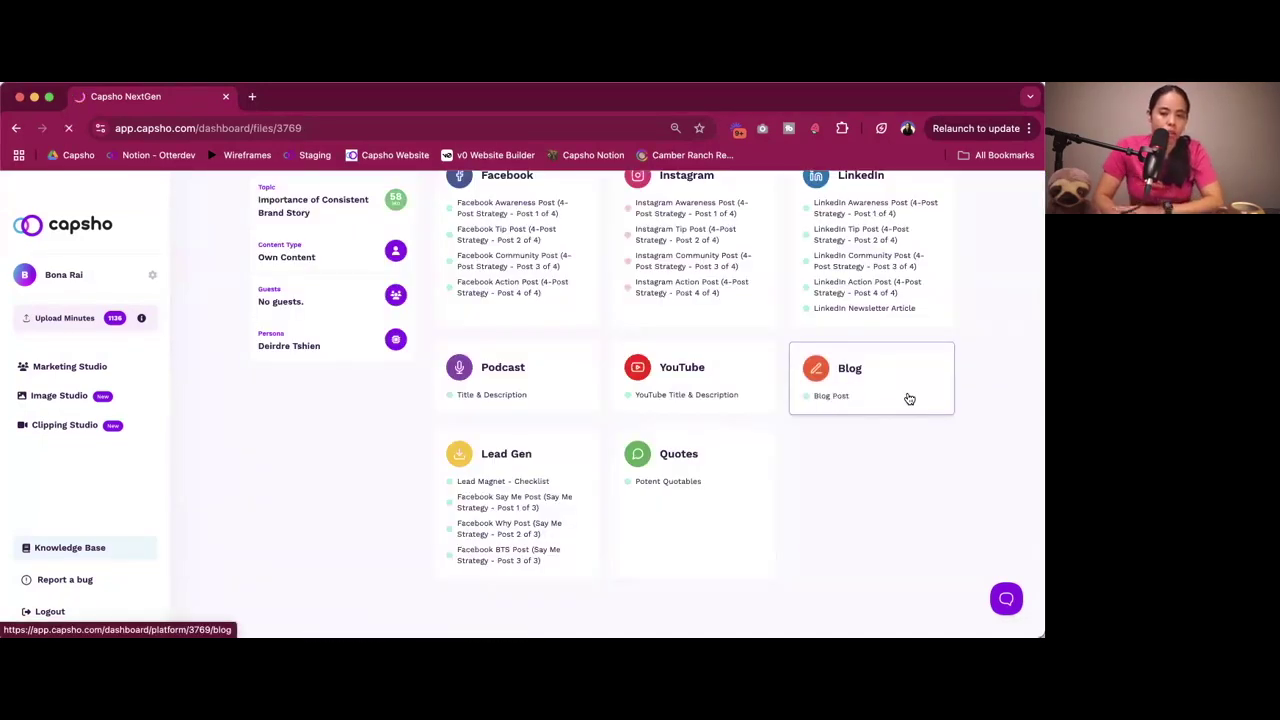
Open the upload's Blog Post asset in the editor.
{"action": "left_click", "coordinate": [908, 398]}
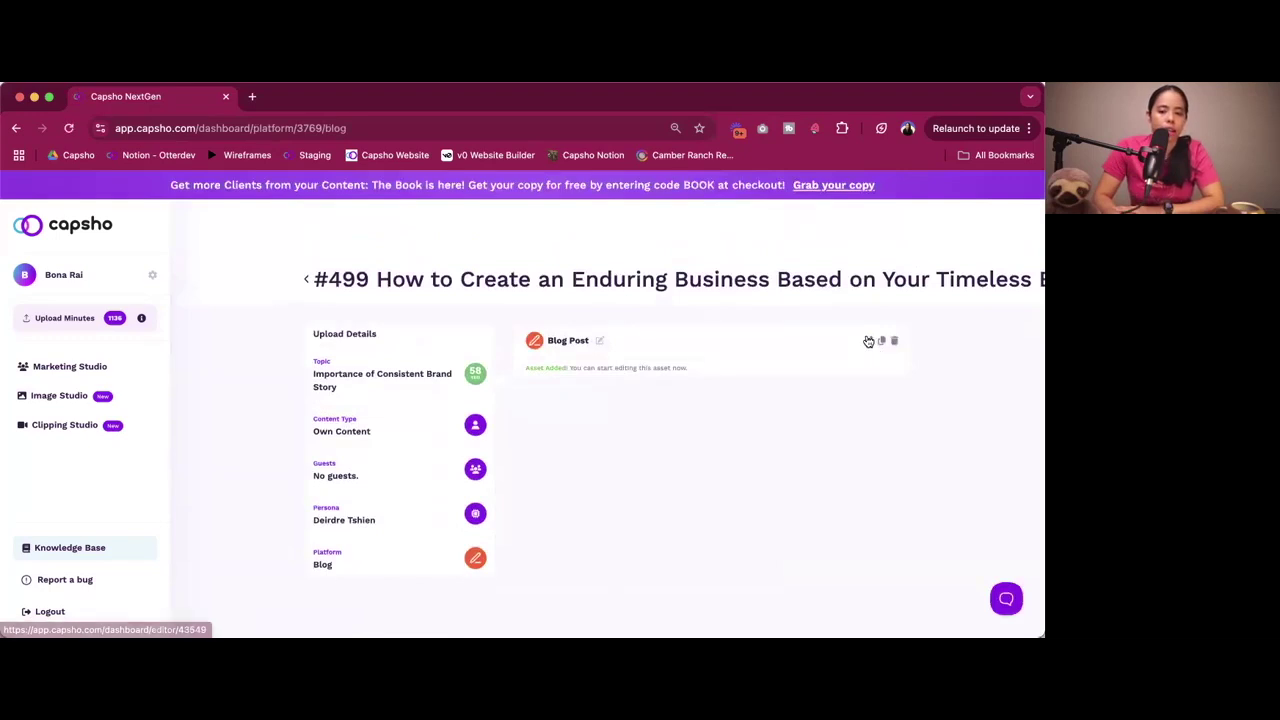
{"action": "left_click", "coordinate": [868, 341]}
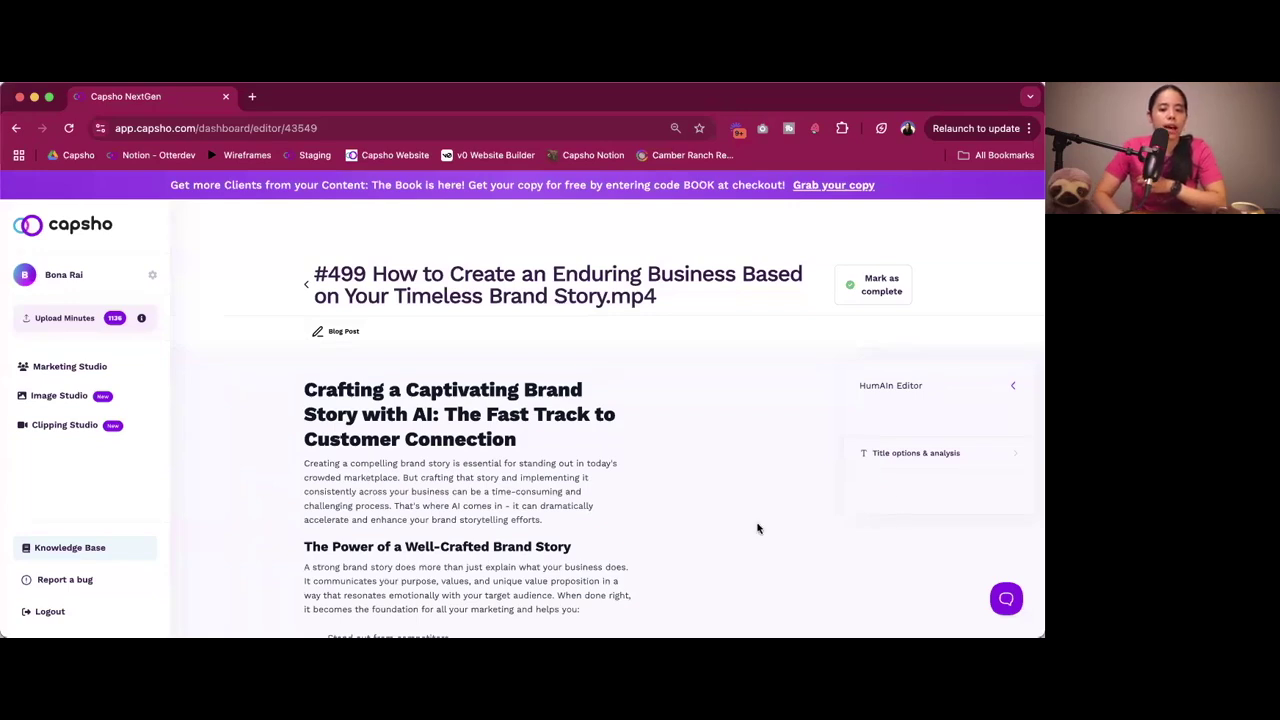
Read through the blog post from its introduction to the closing section on getting started with AI-powered brand storytelling.
{"action": "scroll", "coordinate": [558, 477], "scroll_direction": "down", "scroll_amount": 3}
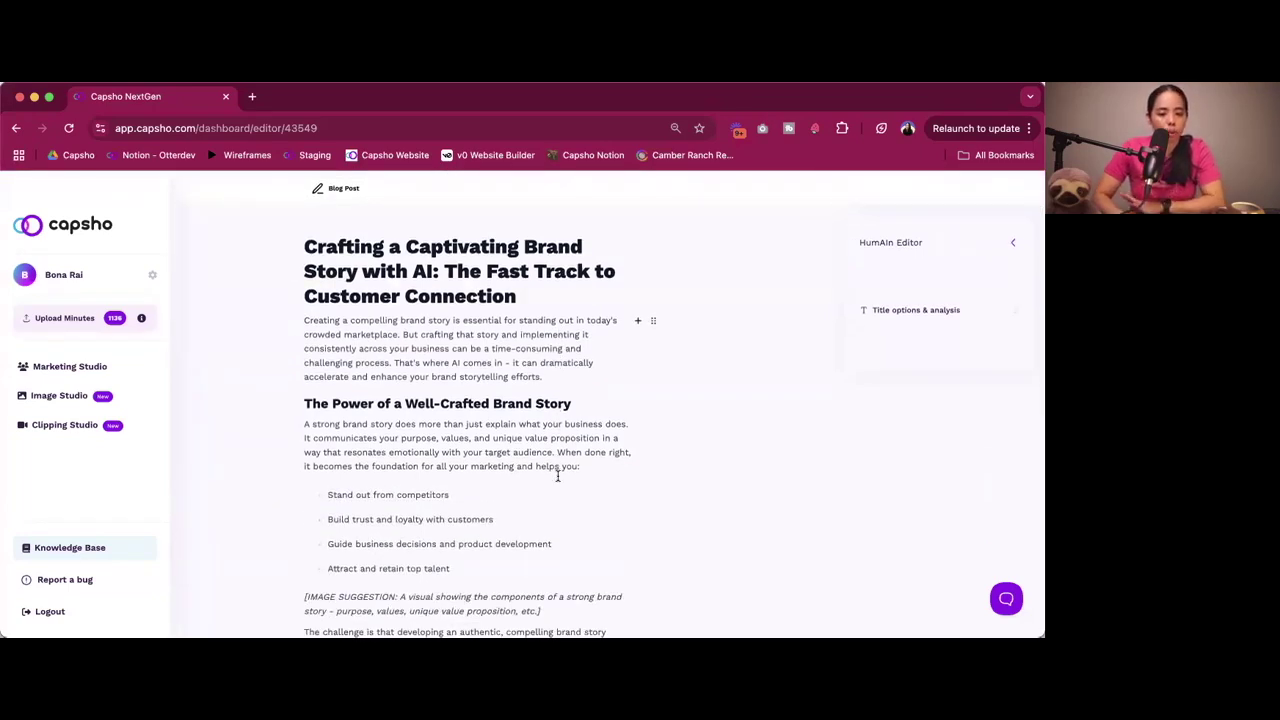
{"action": "scroll", "coordinate": [558, 477], "scroll_direction": "down", "scroll_amount": 12}
{"action": "scroll", "coordinate": [558, 476], "scroll_direction": "down", "scroll_amount": 4}
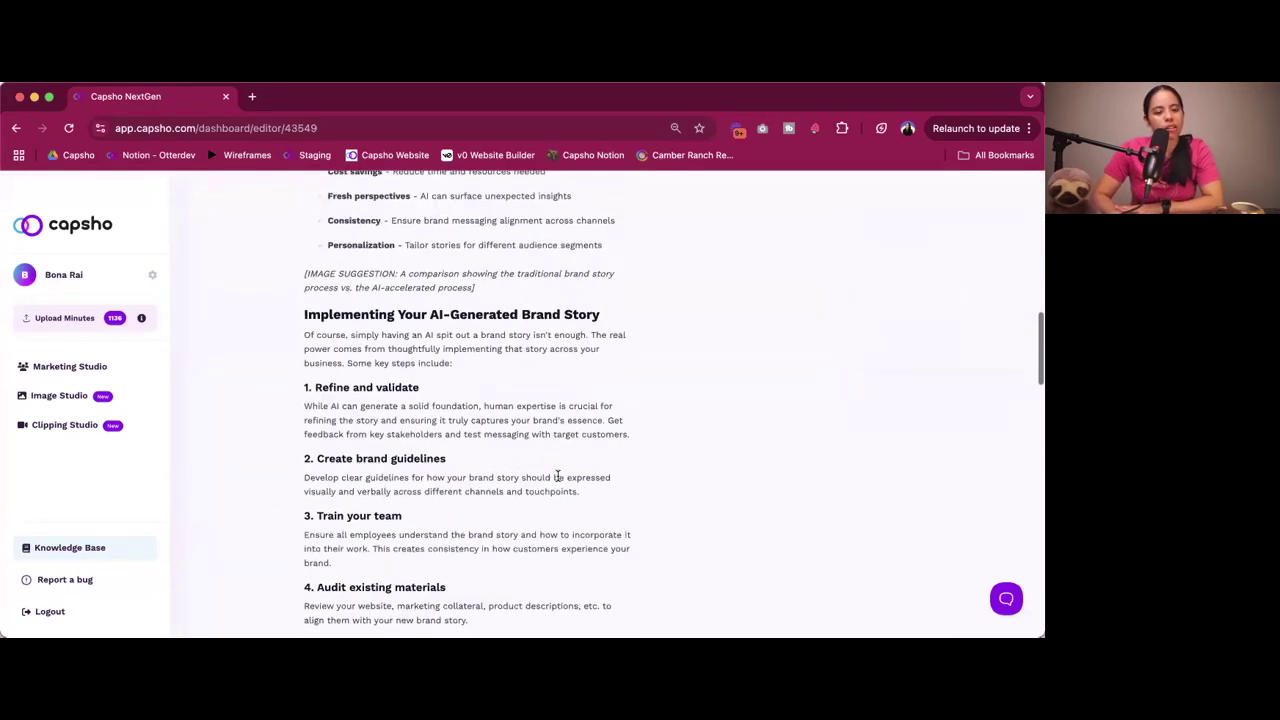
{"action": "scroll", "coordinate": [558, 476], "scroll_direction": "down", "scroll_amount": 2}
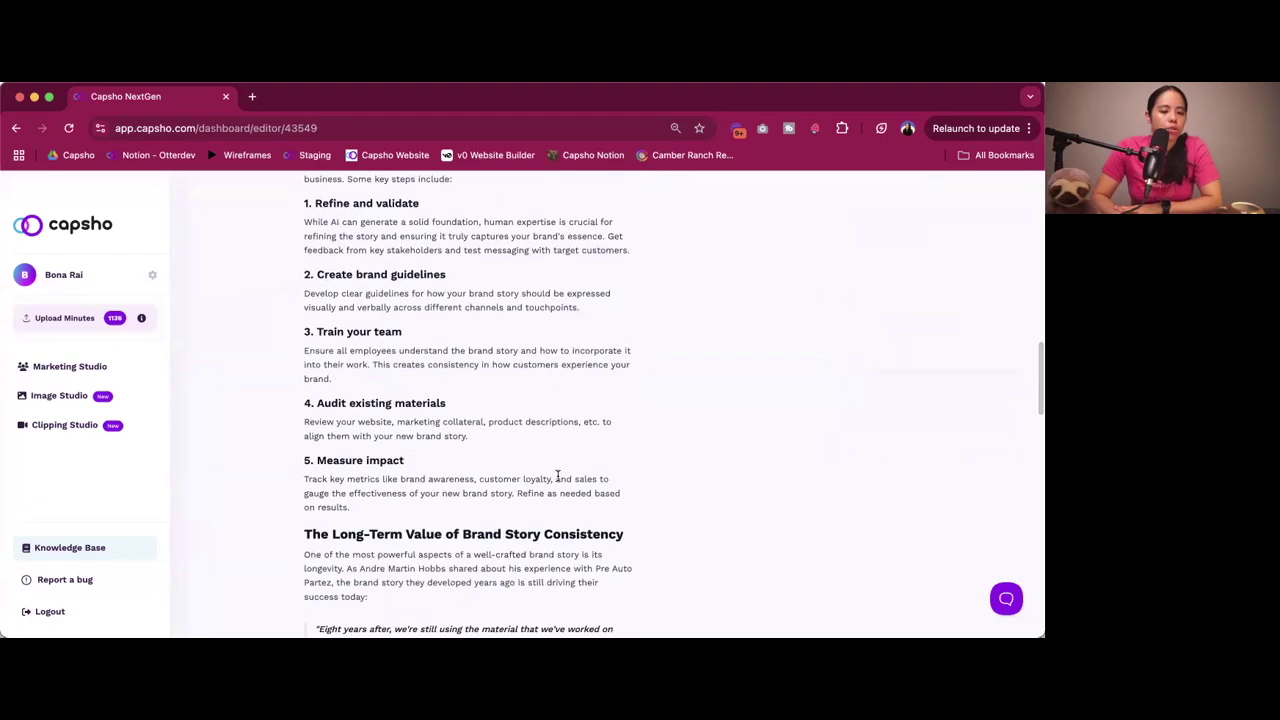
{"action": "scroll", "coordinate": [558, 476], "scroll_direction": "down", "scroll_amount": 3}
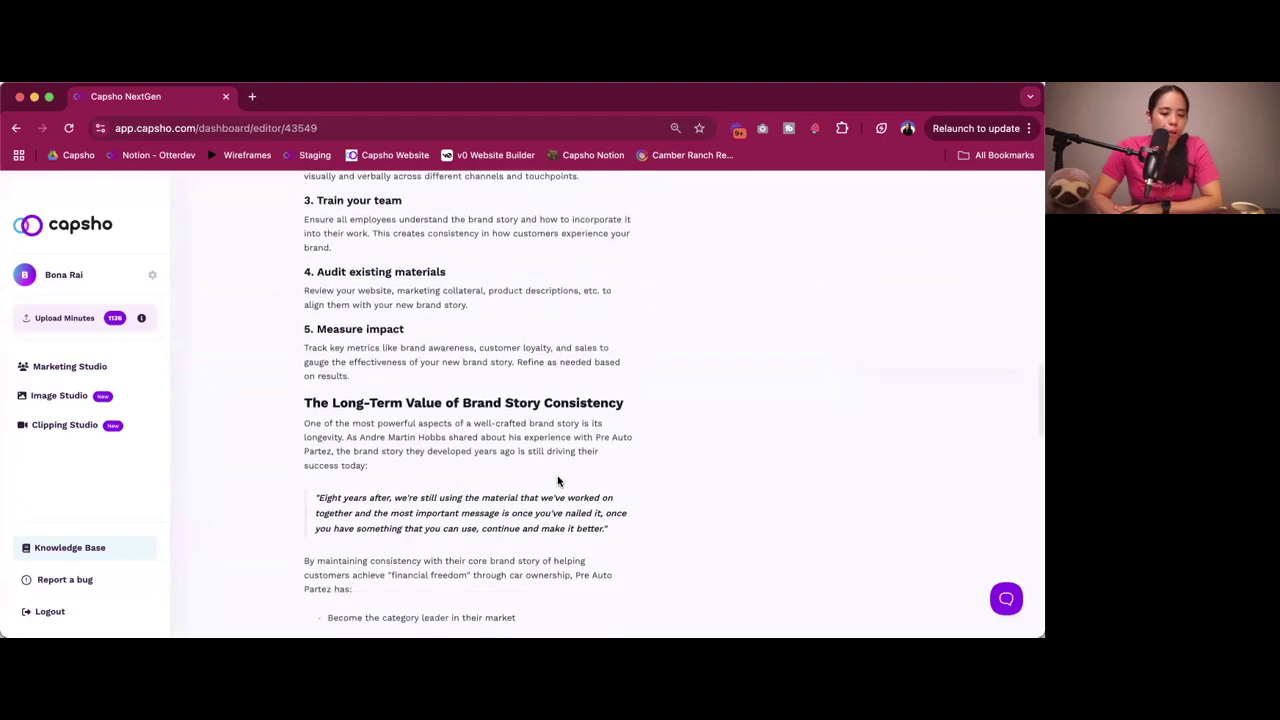
{"action": "scroll", "coordinate": [558, 476], "scroll_direction": "down", "scroll_amount": 3}
{"action": "scroll", "coordinate": [558, 476], "scroll_direction": "down", "scroll_amount": 8}
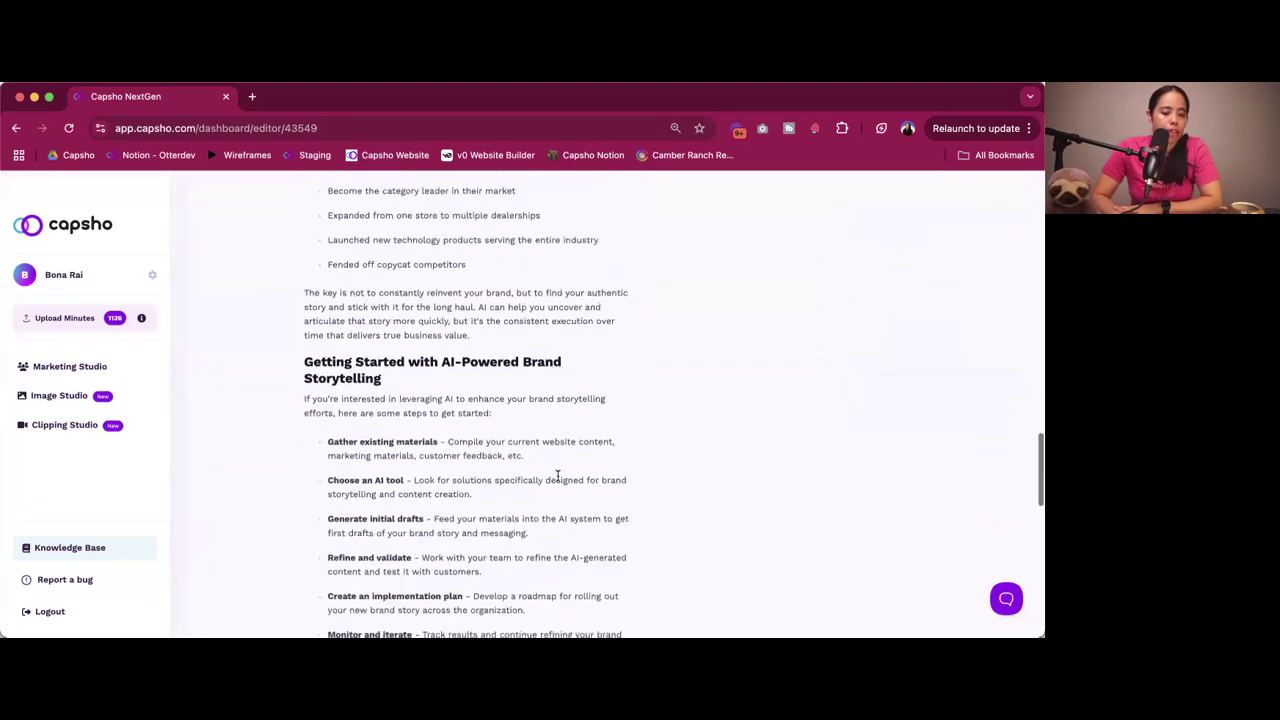
{"action": "scroll", "coordinate": [558, 476], "scroll_direction": "down", "scroll_amount": 3}
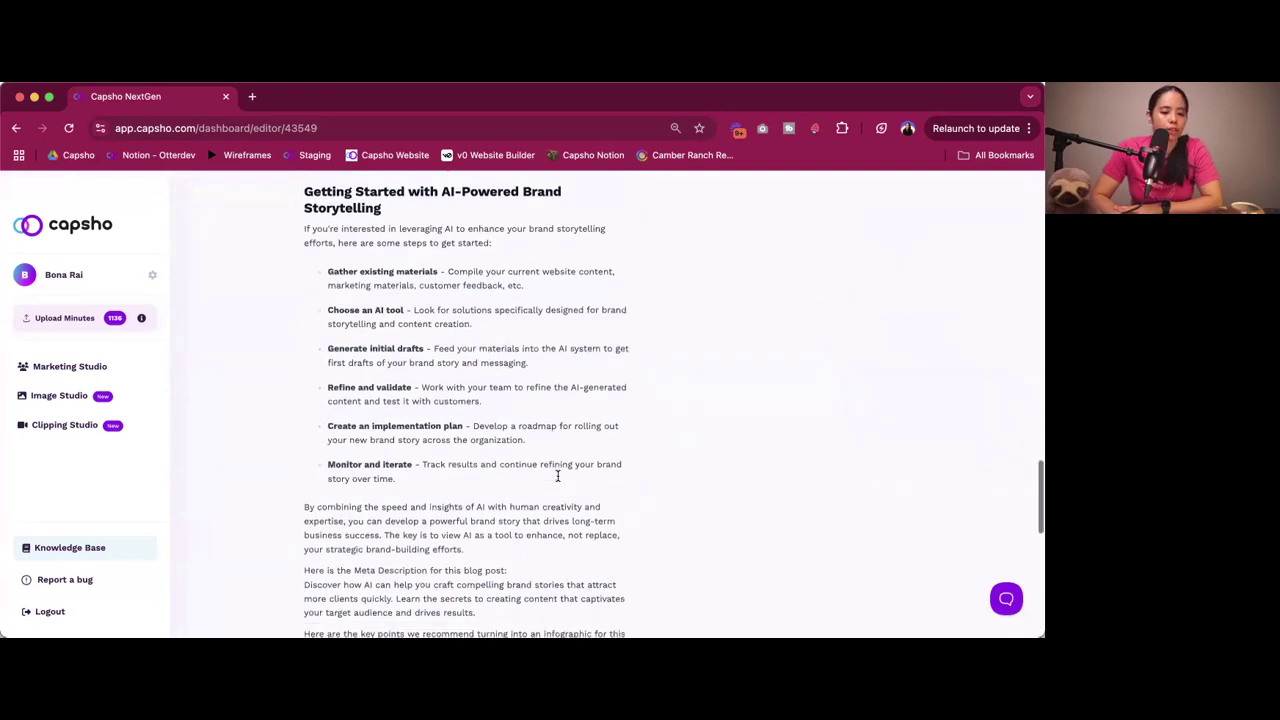
Highlight the blog post's meta description and examine the key points recommended for an infographic.
{"action": "left_click_drag", "start_coordinate": [310, 464], "coordinate": [527, 503]}
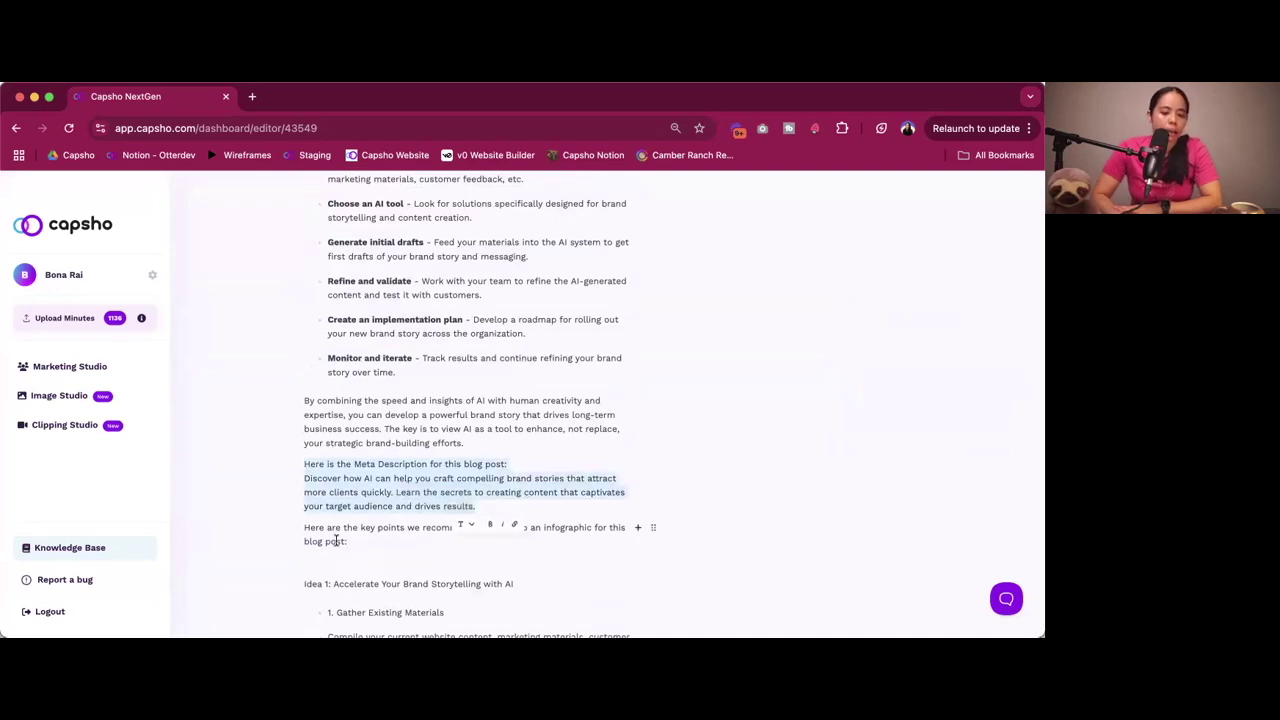
{"action": "scroll", "coordinate": [336, 540], "scroll_direction": "down", "scroll_amount": 3}
{"action": "left_click", "coordinate": [349, 420]}
{"action": "left_click_drag", "start_coordinate": [309, 405], "coordinate": [374, 417]}
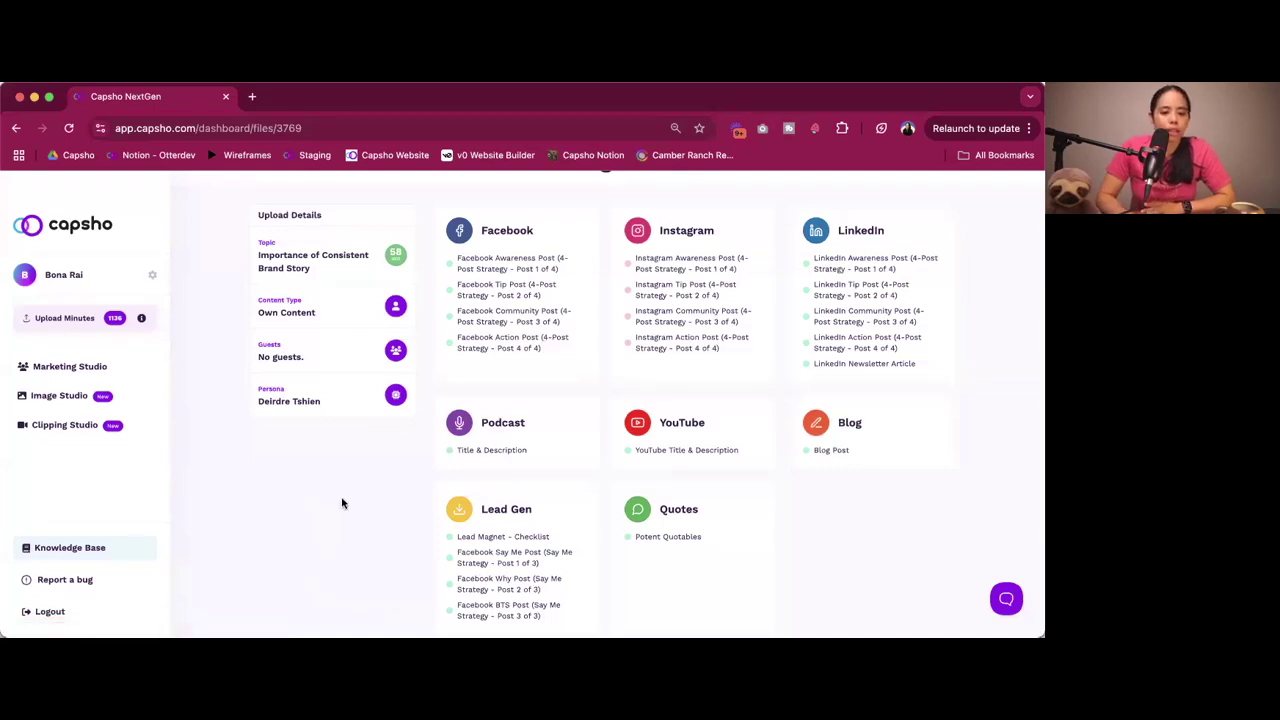
Open the Potent Quotables asset, read through its quotes and return to the upload's asset overview.
{"action": "scroll", "coordinate": [341, 503], "scroll_direction": "down", "scroll_amount": 1}
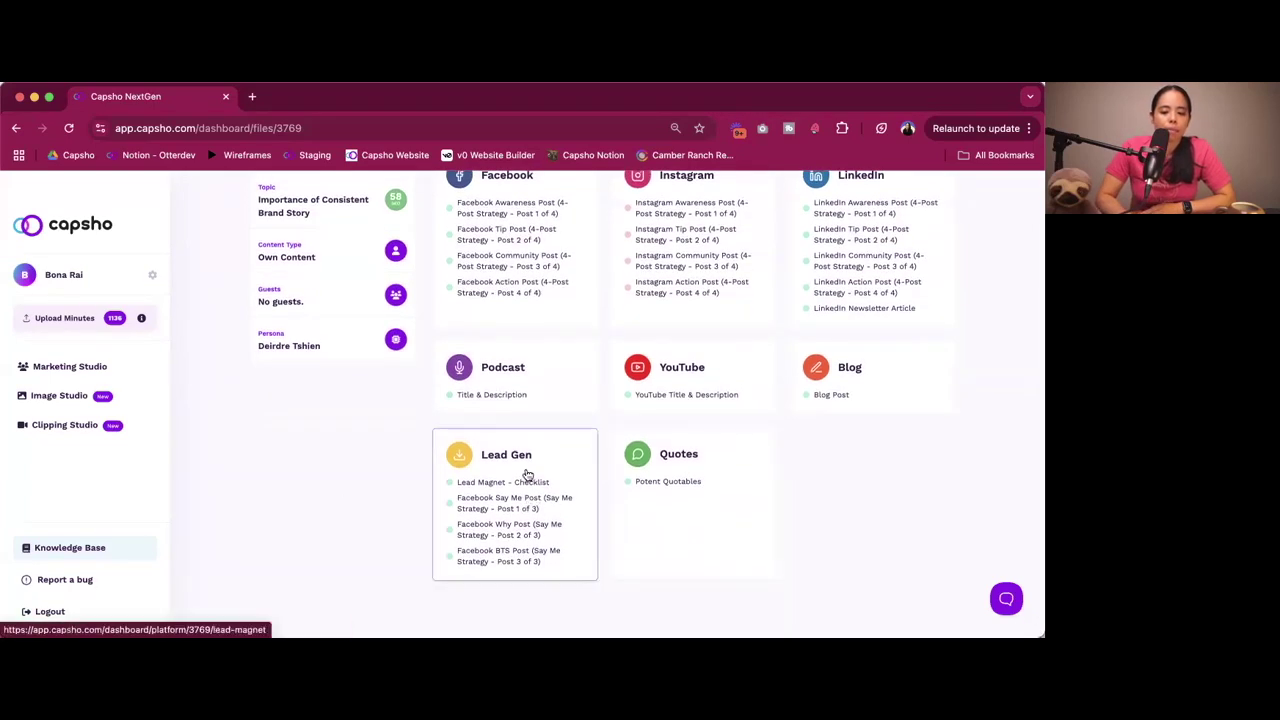
{"action": "left_click", "coordinate": [689, 526]}
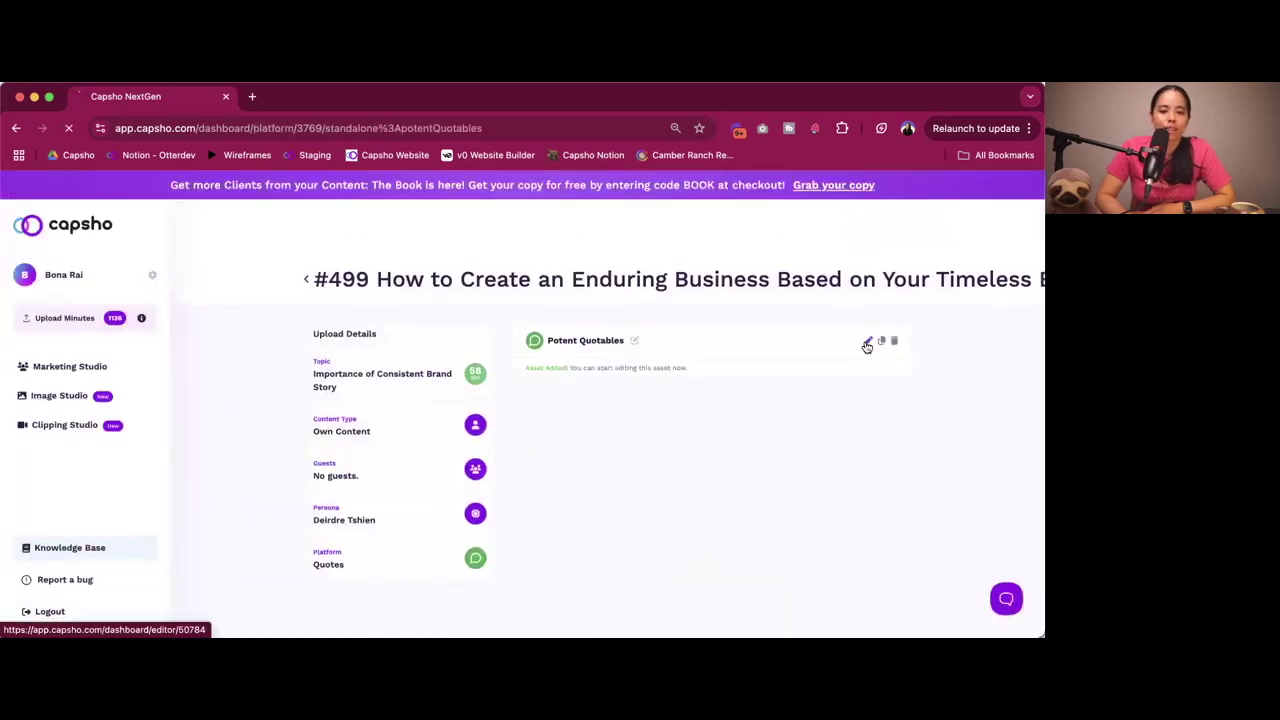
{"action": "left_click", "coordinate": [867, 346]}
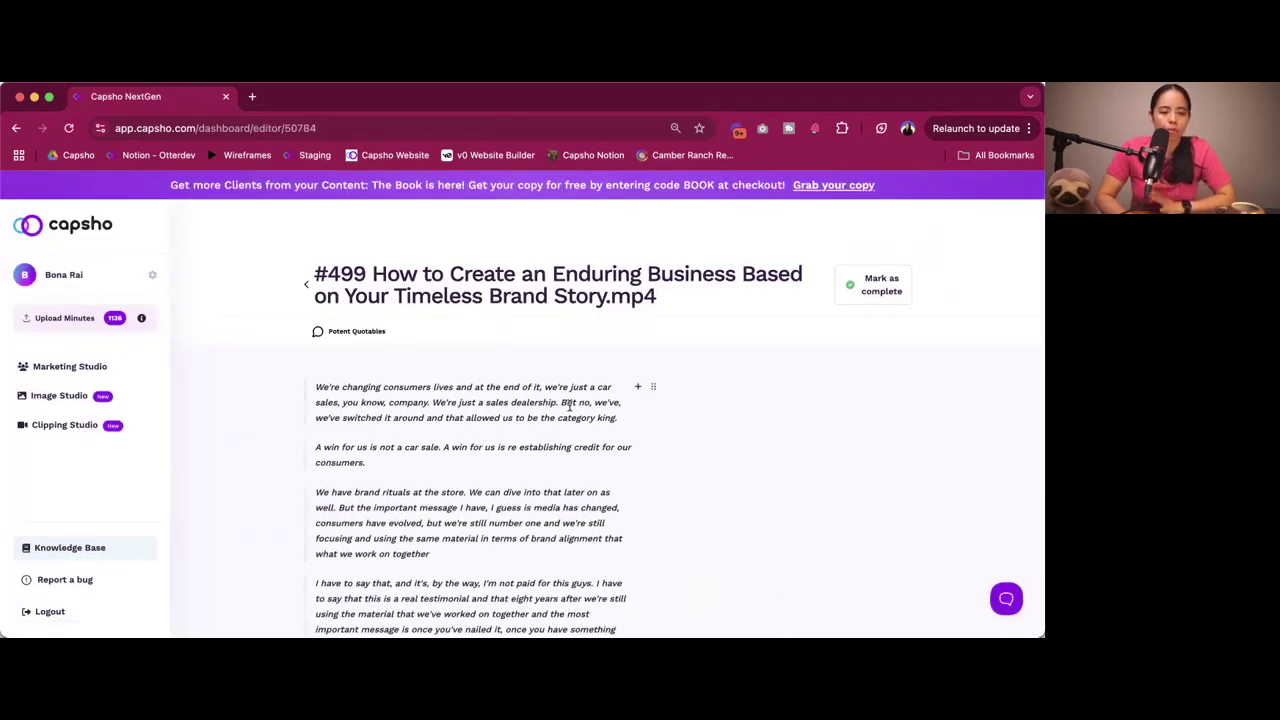
{"action": "scroll", "coordinate": [569, 403], "scroll_direction": "down", "scroll_amount": 2}
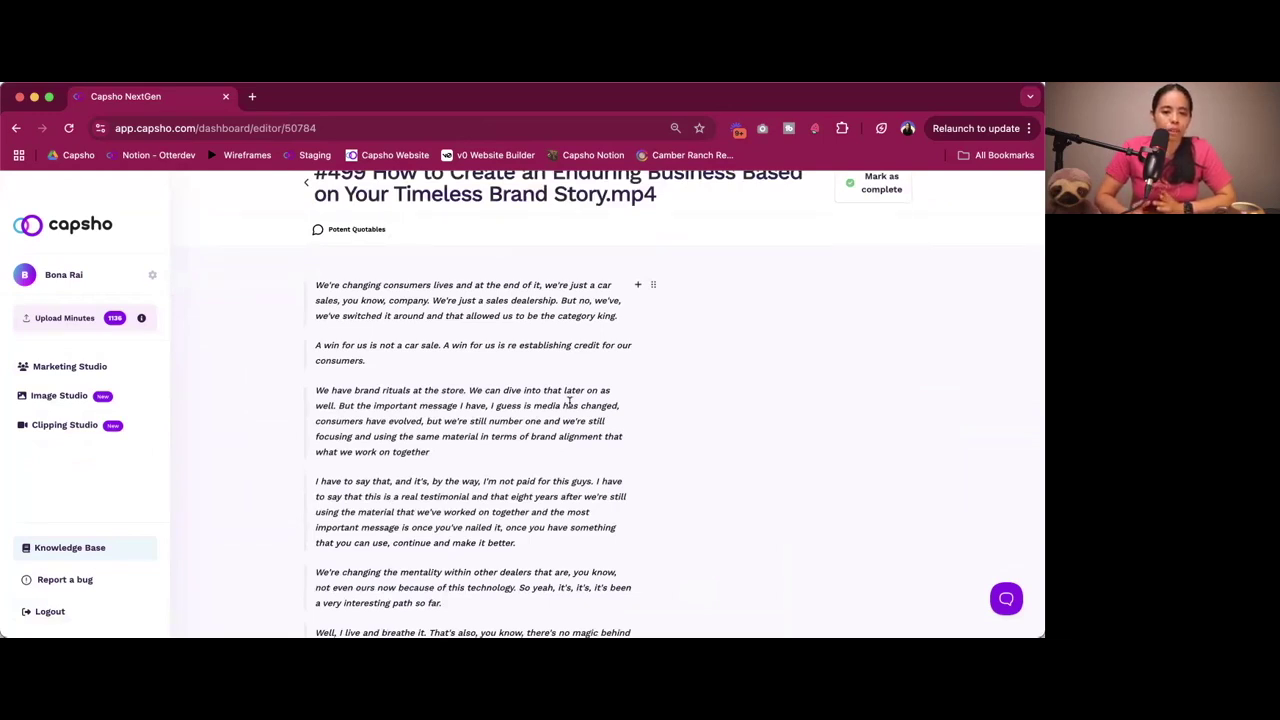
{"action": "scroll", "coordinate": [569, 403], "scroll_direction": "down", "scroll_amount": 2}
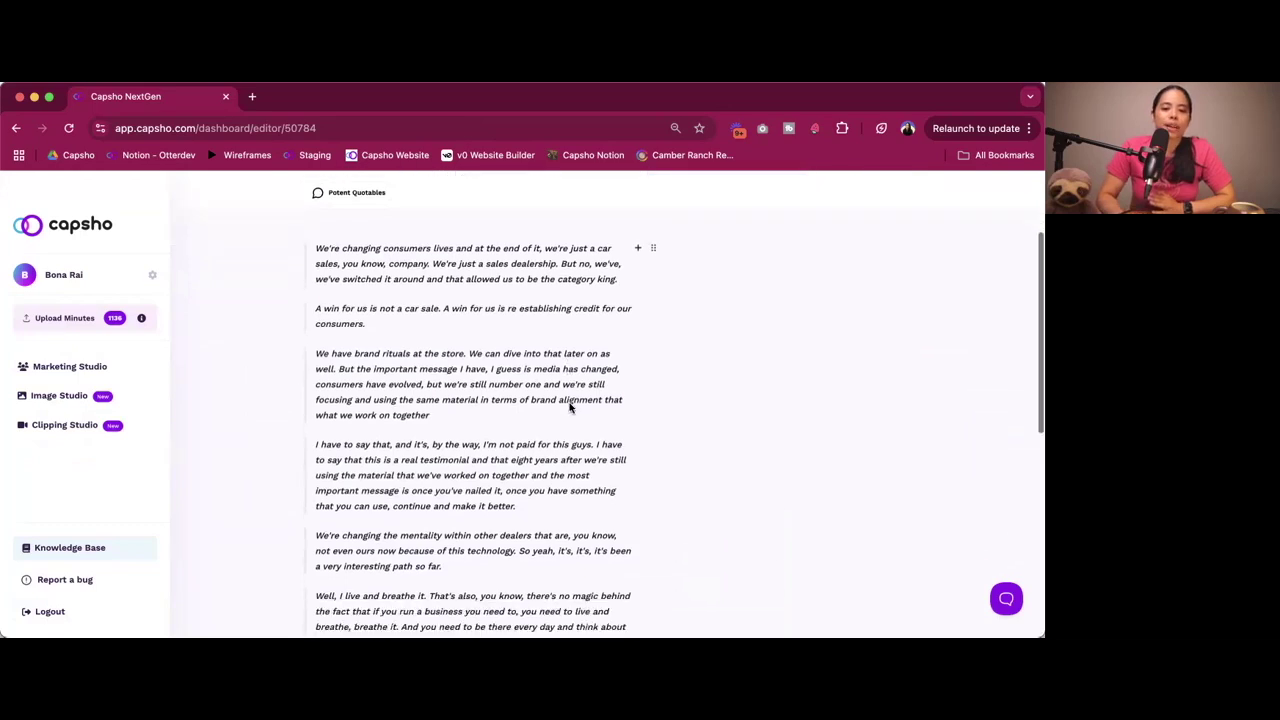
{"action": "scroll", "coordinate": [569, 403], "scroll_direction": "up", "scroll_amount": 4}
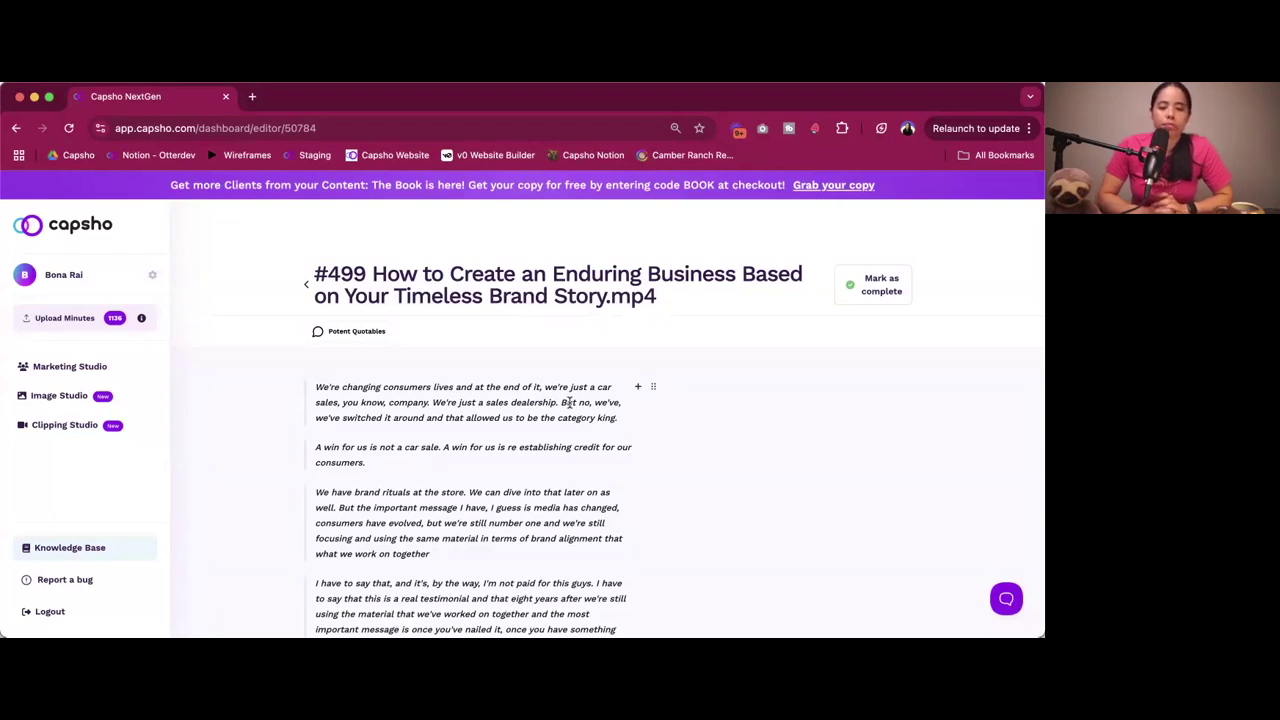
{"action": "left_click", "coordinate": [309, 287]}
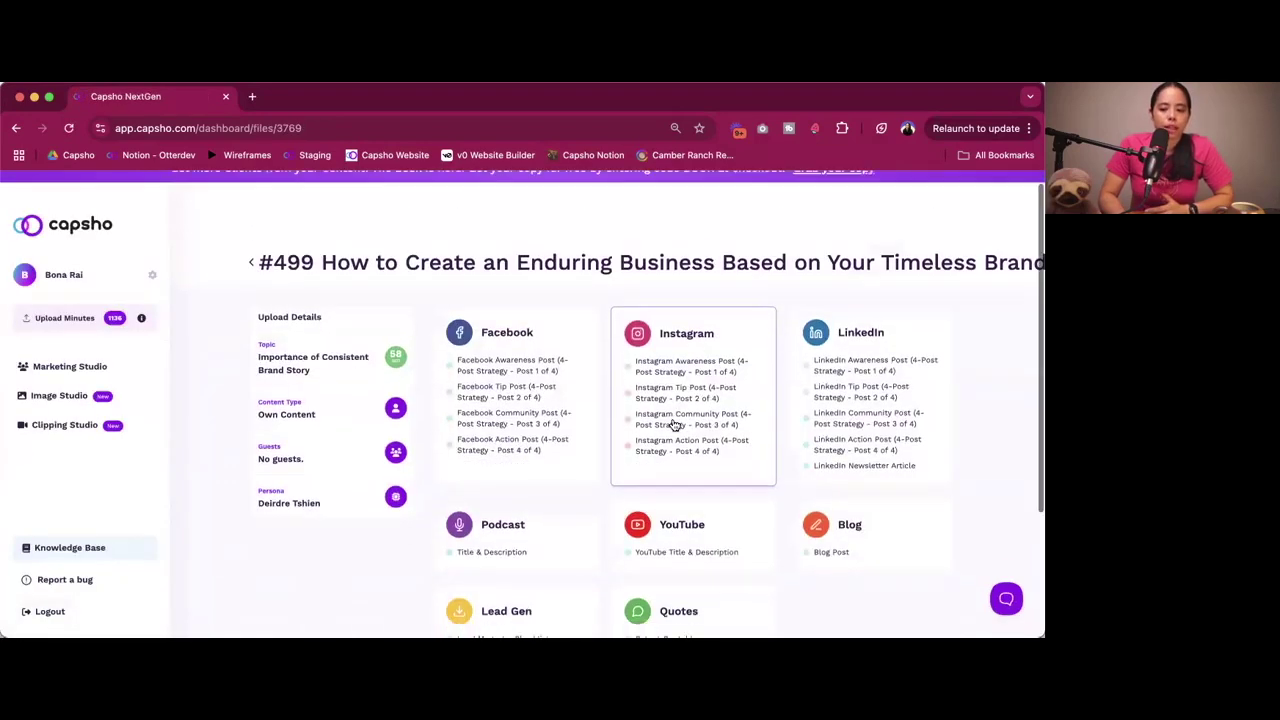
Open the Lead Magnet - Checklist asset from the Lead Gen group and read through all seven checklist steps.
{"action": "scroll", "coordinate": [650, 430], "scroll_direction": "down", "scroll_amount": 3}
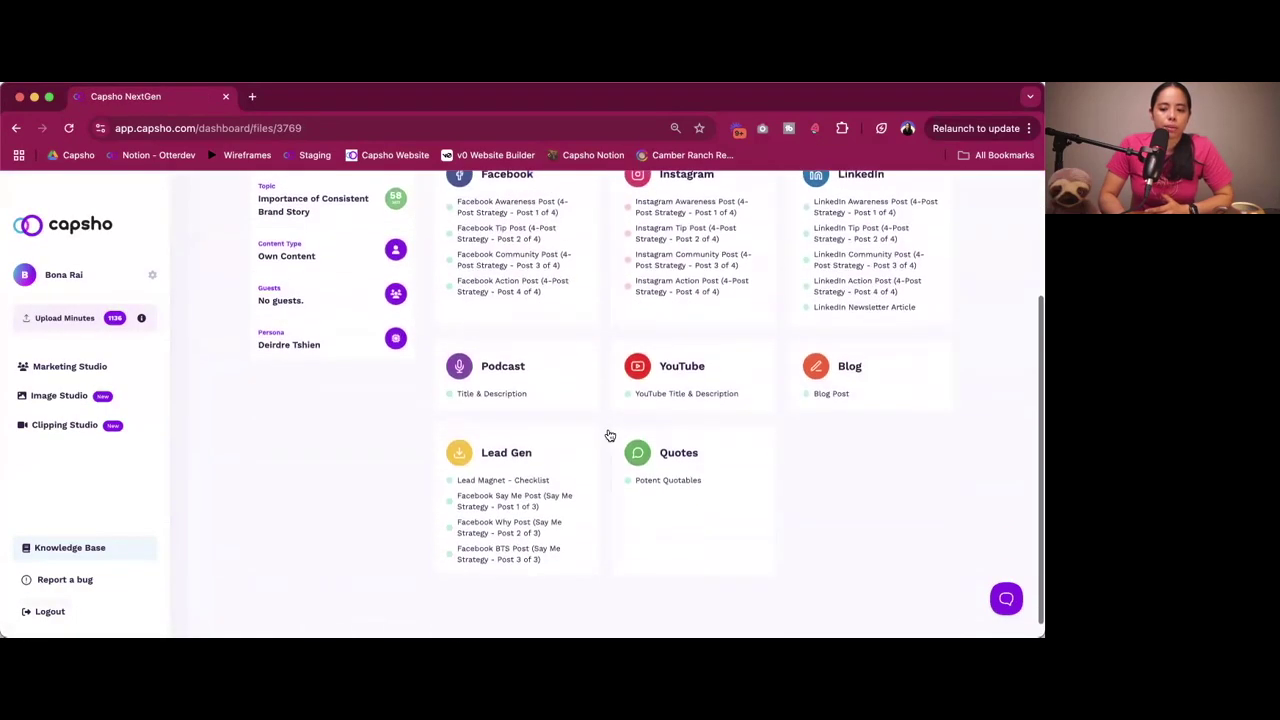
{"action": "left_click", "coordinate": [530, 480]}
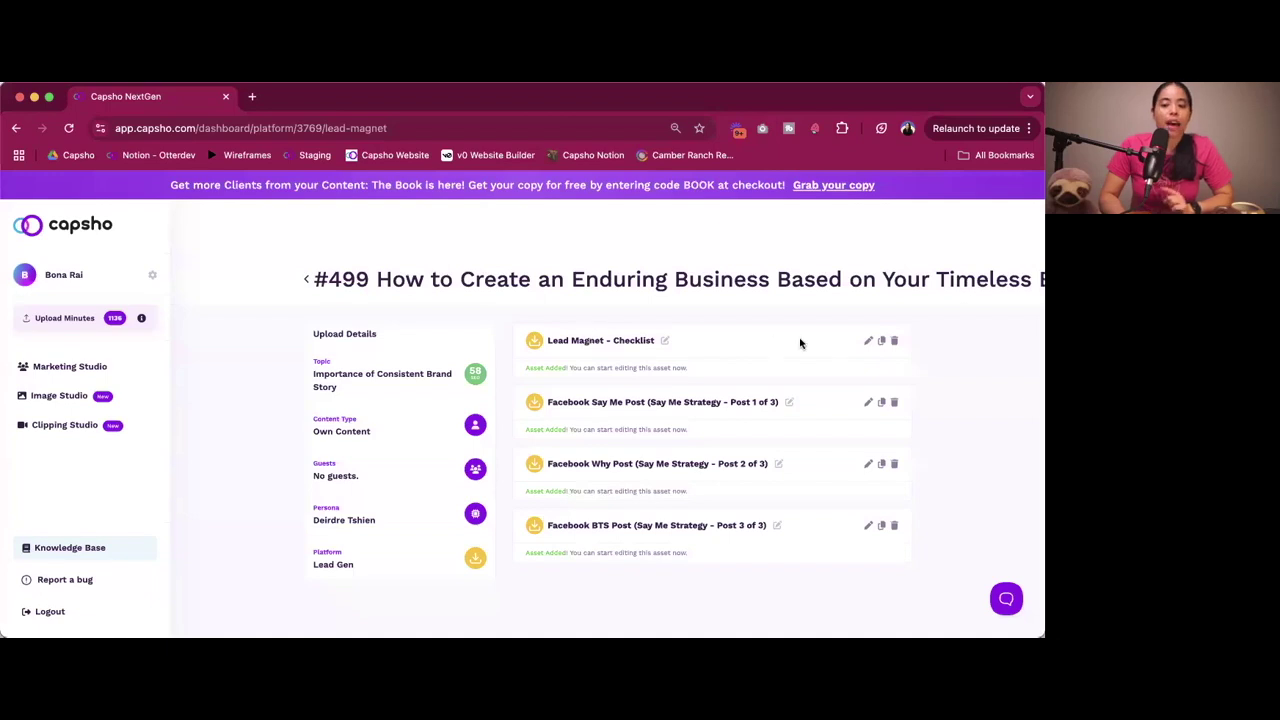
{"action": "left_click", "coordinate": [869, 342]}
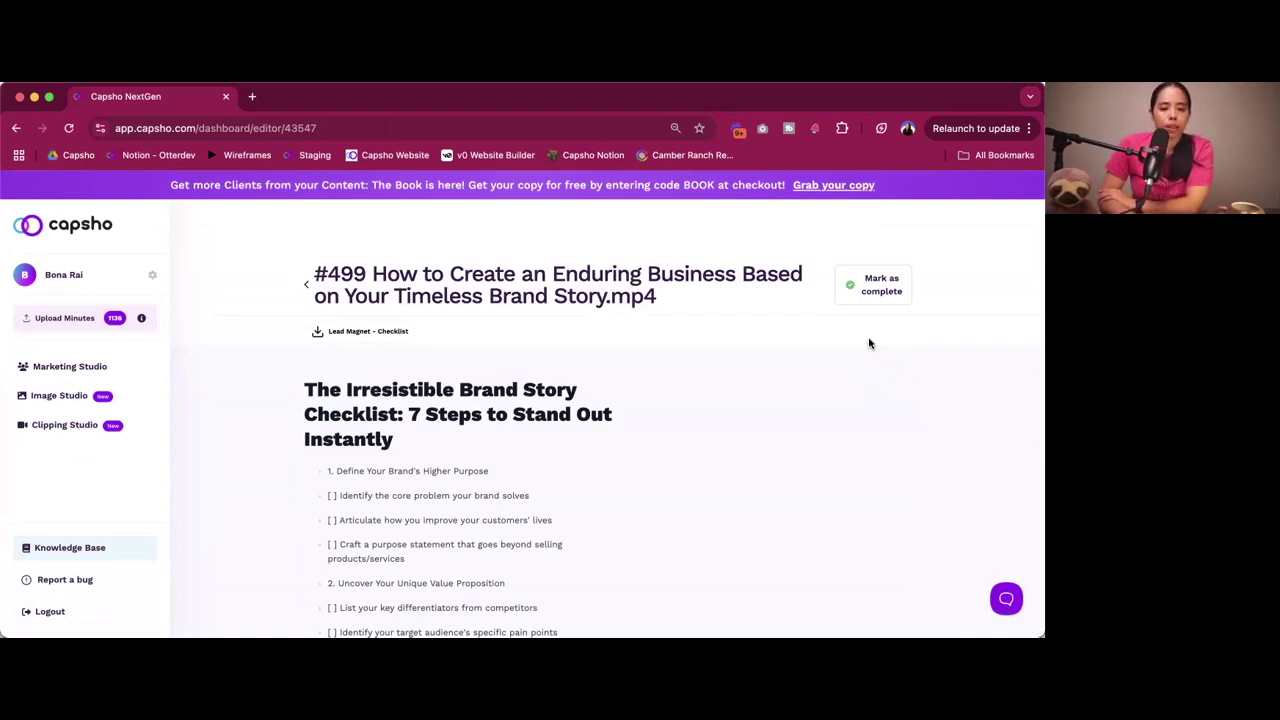
{"action": "scroll", "coordinate": [698, 386], "scroll_direction": "down", "scroll_amount": 2}
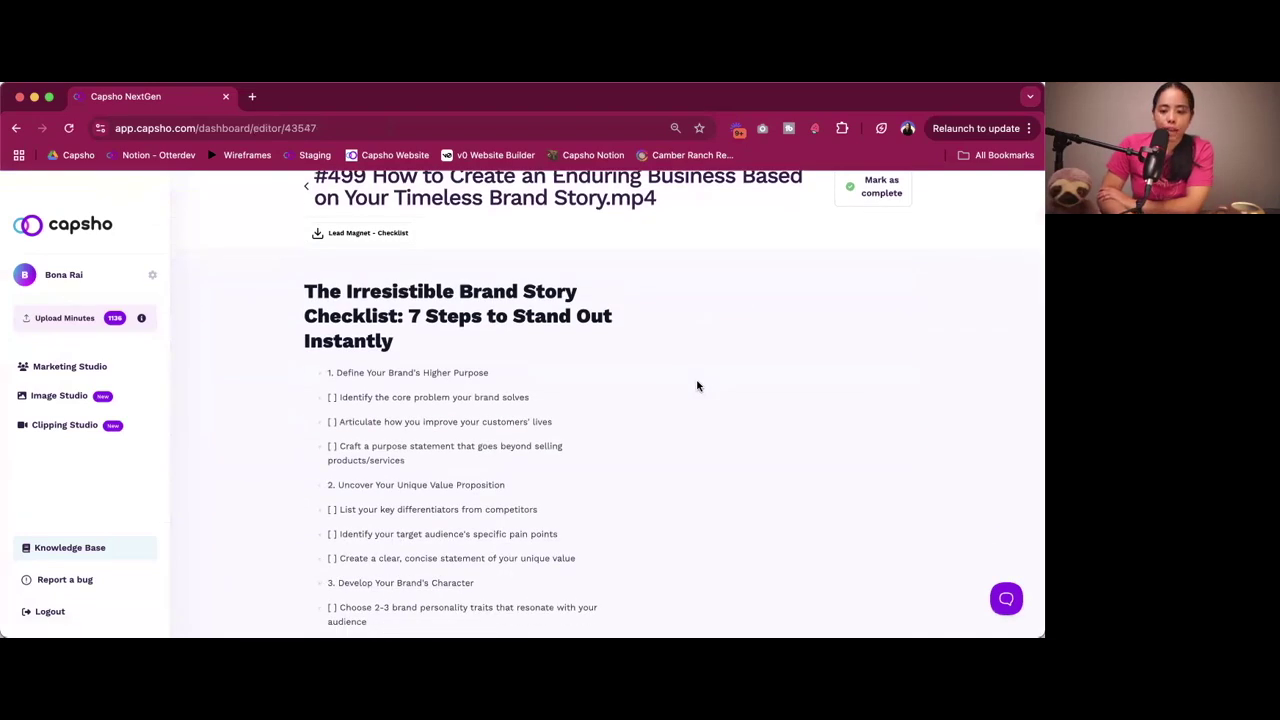
{"action": "scroll", "coordinate": [698, 386], "scroll_direction": "down", "scroll_amount": 3}
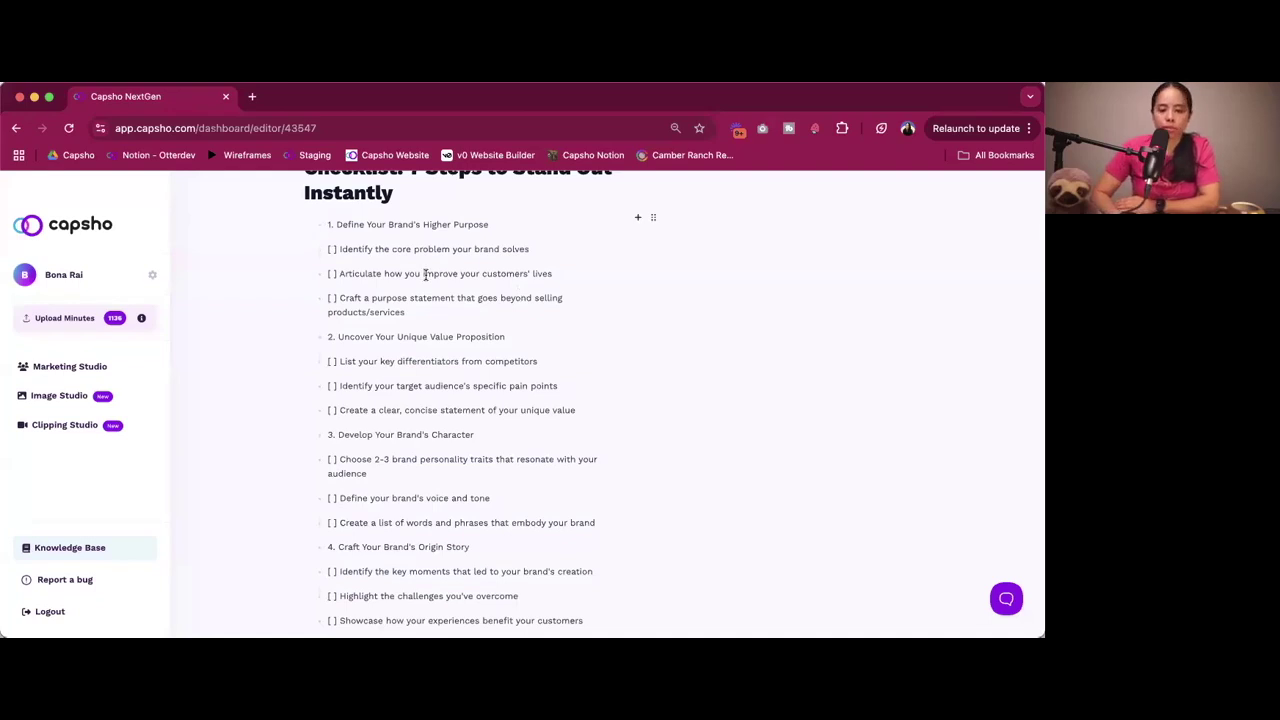
{"action": "scroll", "coordinate": [425, 275], "scroll_direction": "down", "scroll_amount": 3}
{"action": "scroll", "coordinate": [425, 275], "scroll_direction": "down", "scroll_amount": 8}
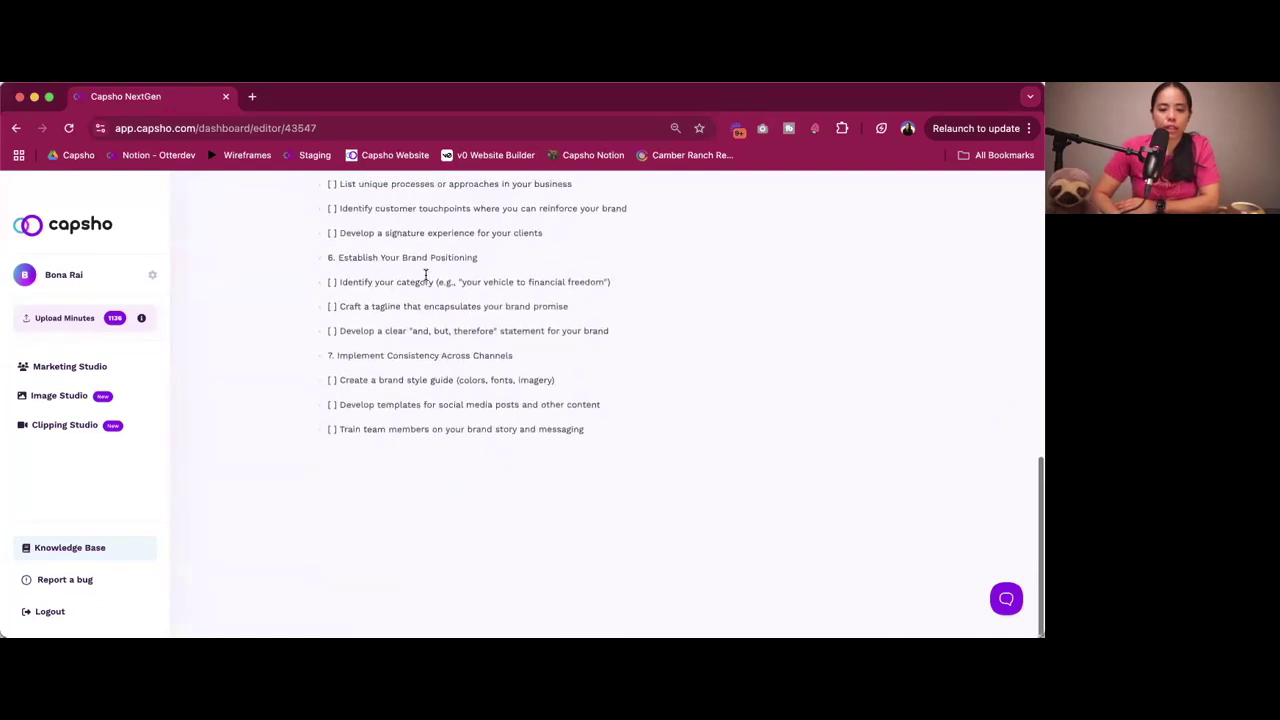
{"action": "scroll", "coordinate": [425, 275], "scroll_direction": "up", "scroll_amount": 10}
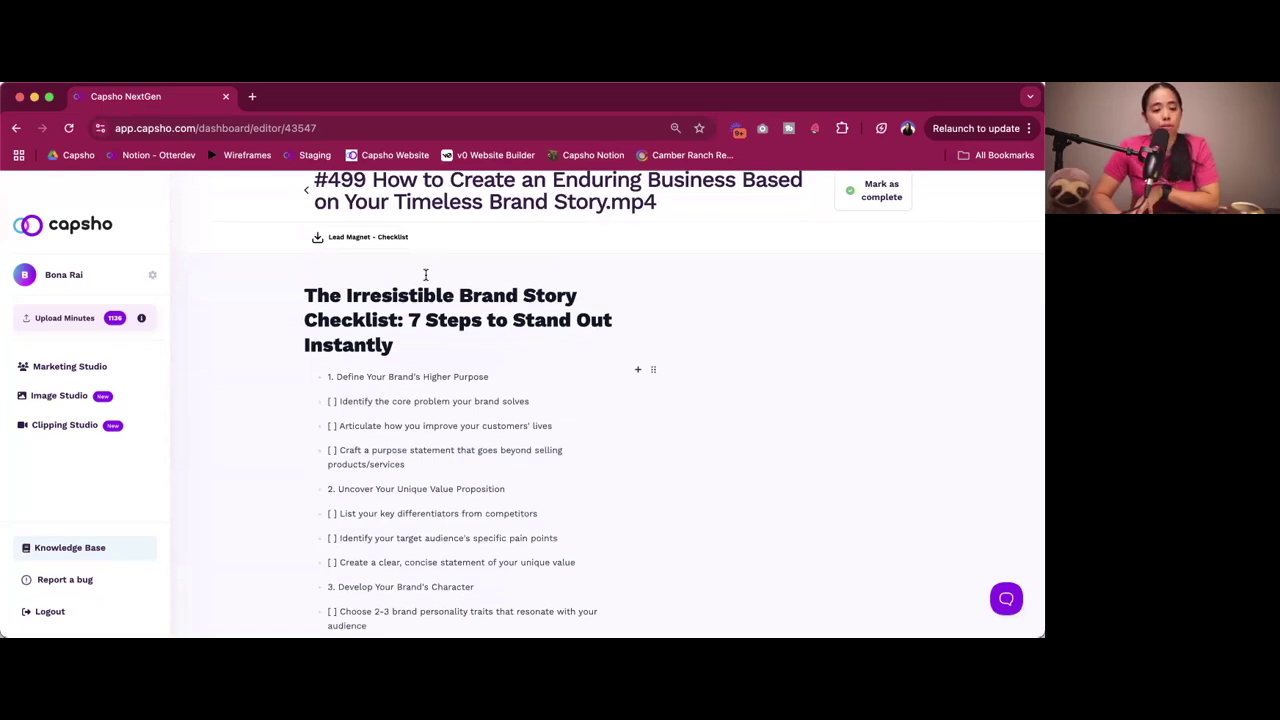
Return to the upload's asset overview and open the Lead Gen group again.
{"action": "left_click", "coordinate": [304, 195]}
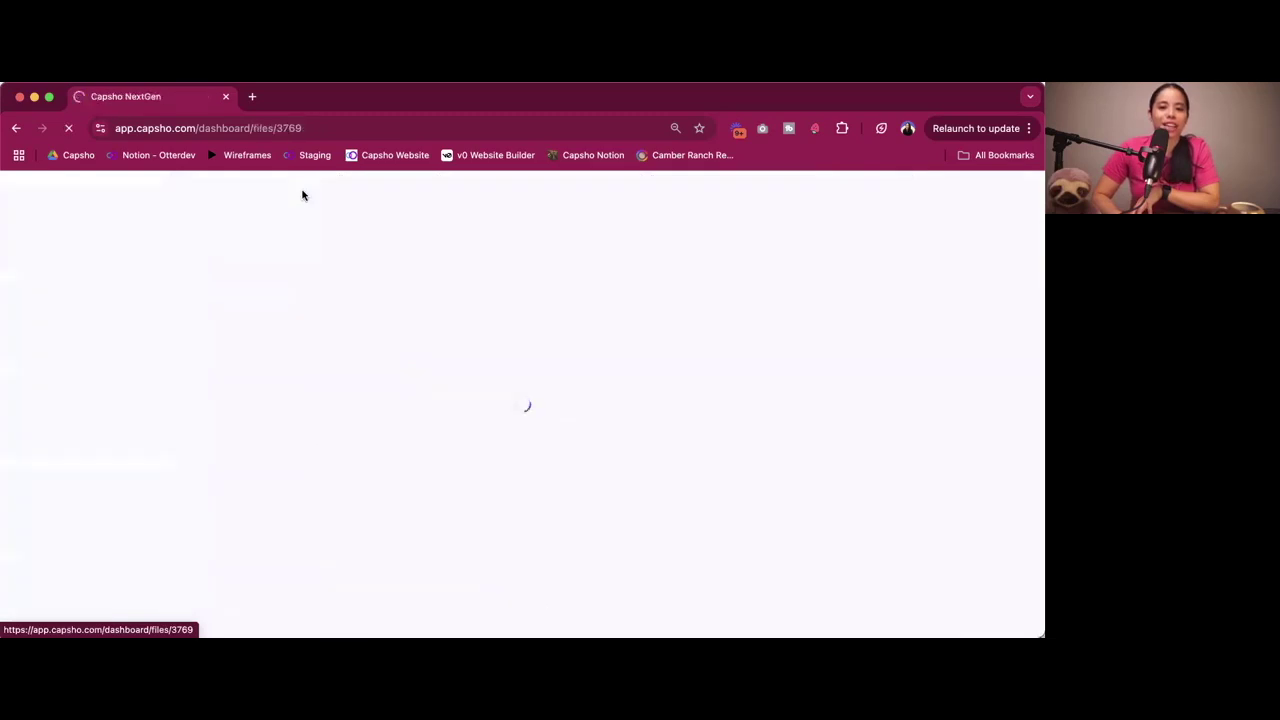
{"action": "scroll", "coordinate": [560, 422], "scroll_direction": "down", "scroll_amount": 3}
{"action": "left_click", "coordinate": [558, 504]}
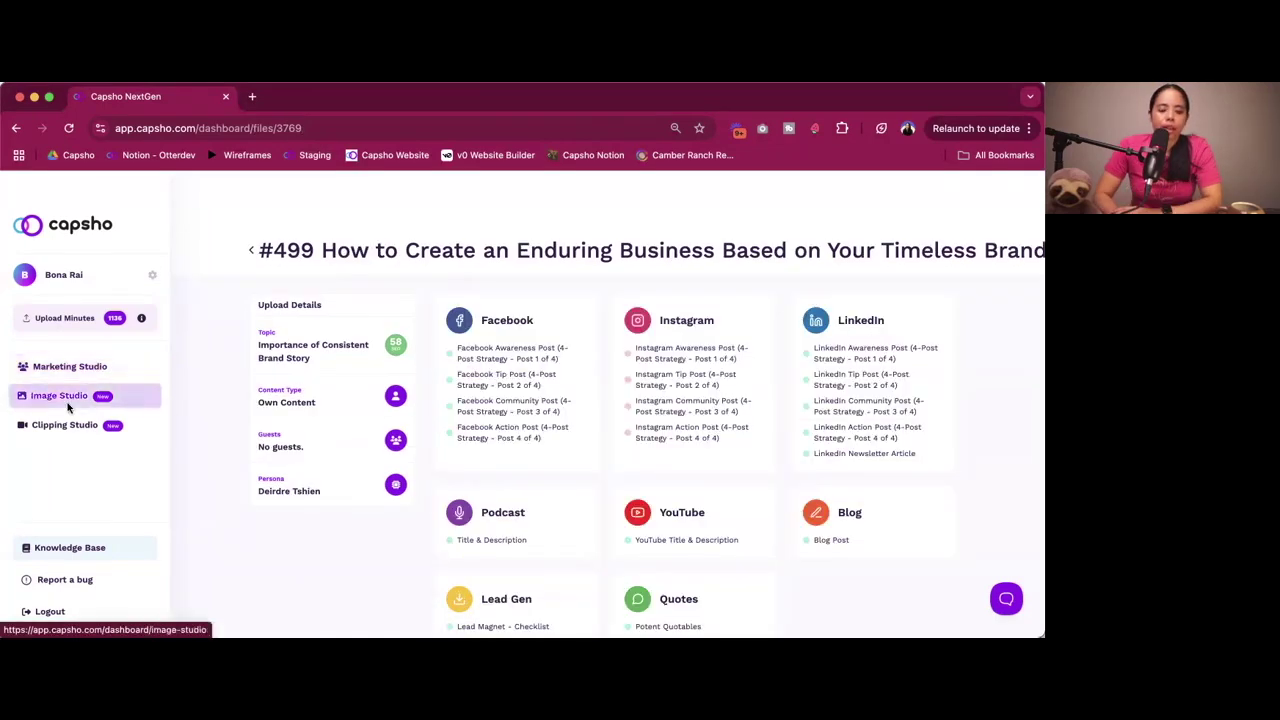
Open the Image Studio and view the information about image credits.
{"action": "left_click", "coordinate": [67, 404]}
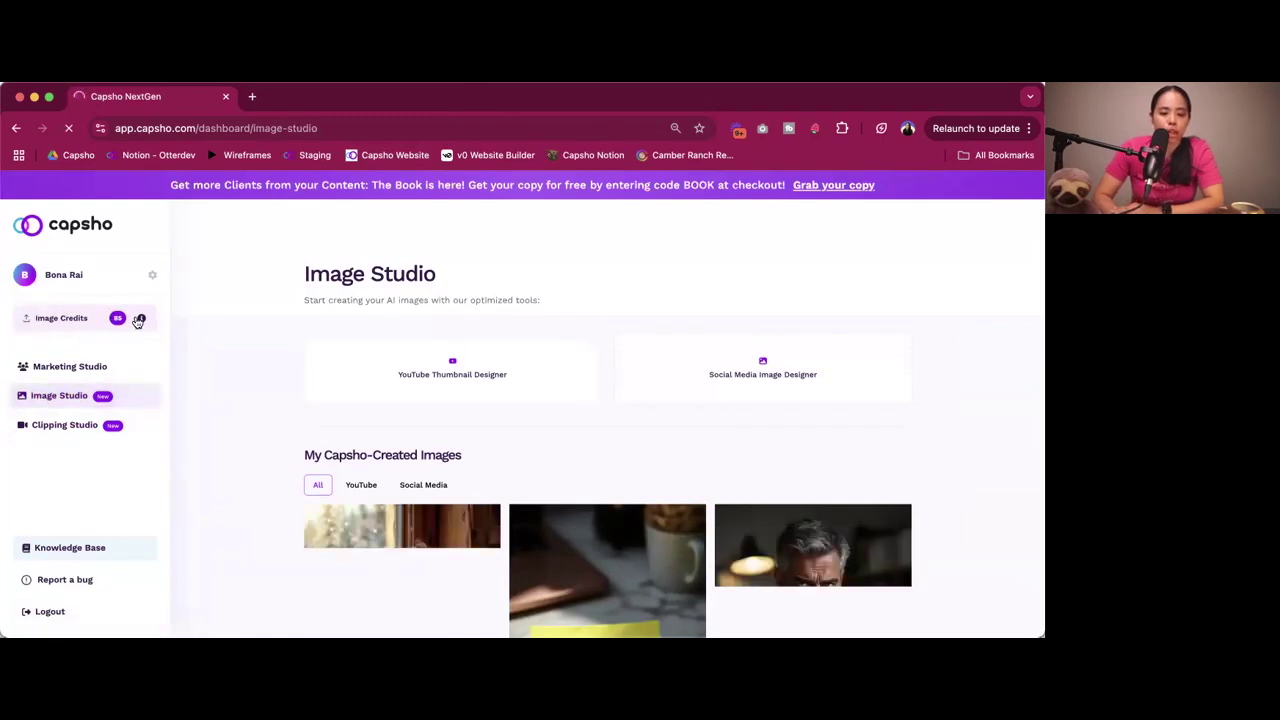
{"action": "mouse_move", "coordinate": [142, 321]}
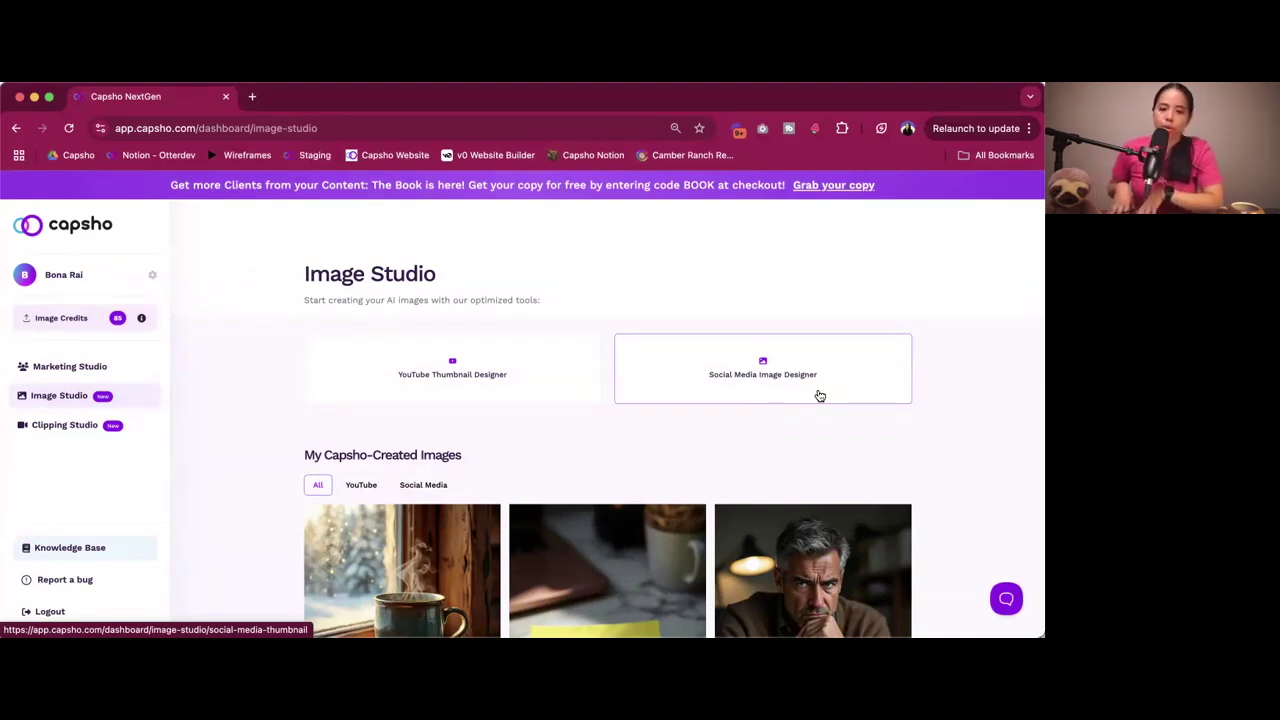
In the Social Media Image Designer, try the 9:16 aspect ratio and the Realistic, Illustration and Creative styles, and return to the Image Studio.
{"action": "left_click", "coordinate": [819, 396]}
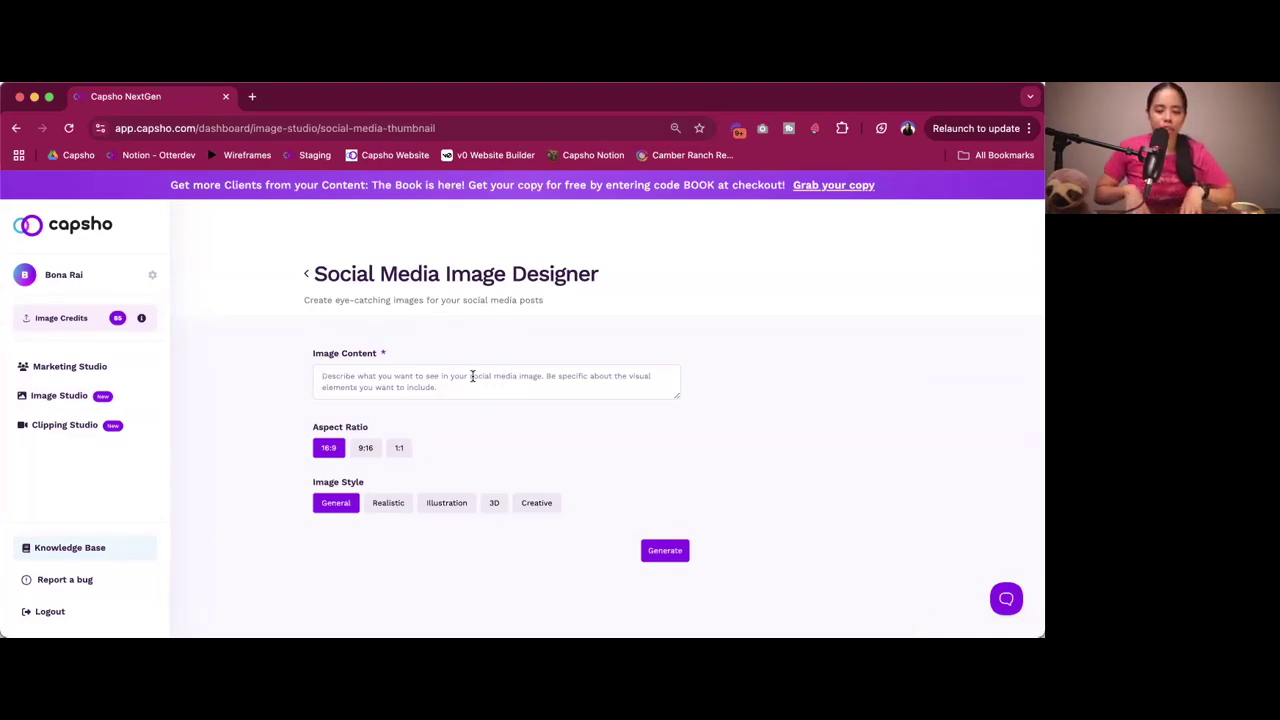
{"action": "left_click", "coordinate": [362, 449]}
{"action": "left_click", "coordinate": [367, 461]}
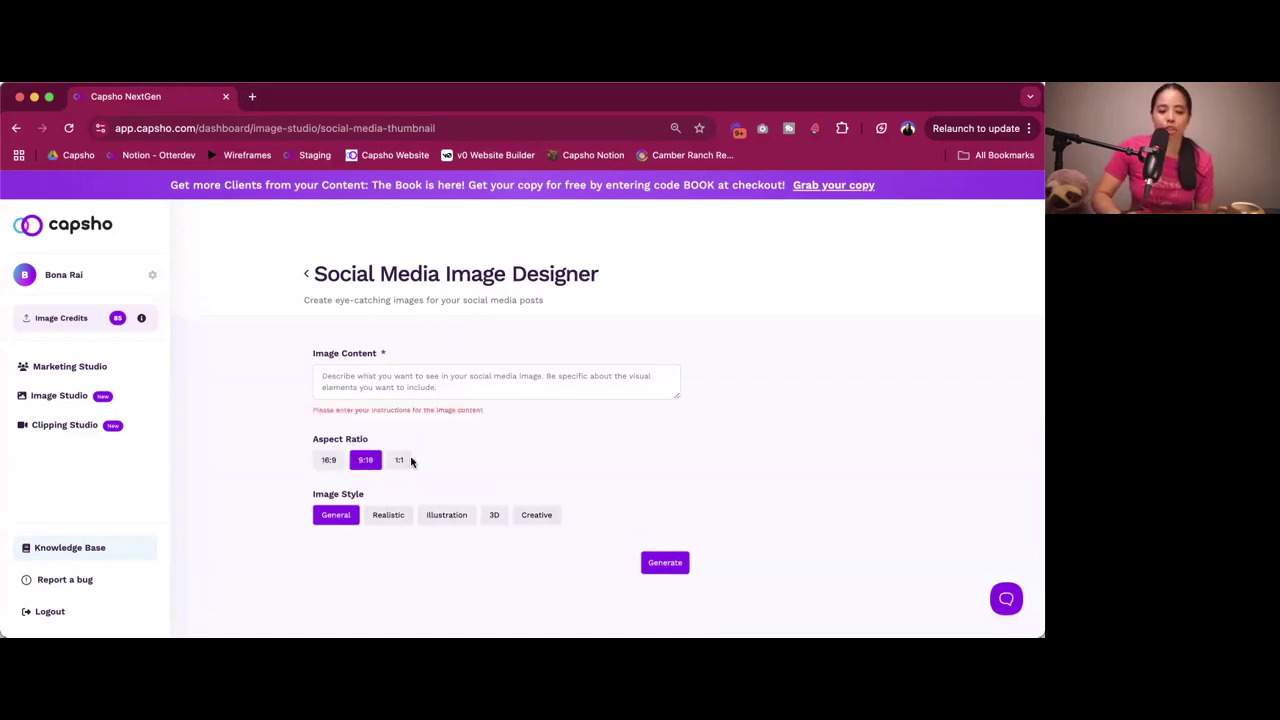
{"action": "left_click", "coordinate": [392, 518]}
{"action": "left_click", "coordinate": [451, 520]}
{"action": "left_click", "coordinate": [537, 516]}
{"action": "left_click", "coordinate": [307, 275]}
Browse the Capsho-created images, filter them to Social Media and open the yellow sticky note image with the red heart.
{"action": "scroll", "coordinate": [386, 414], "scroll_direction": "down", "scroll_amount": 5}
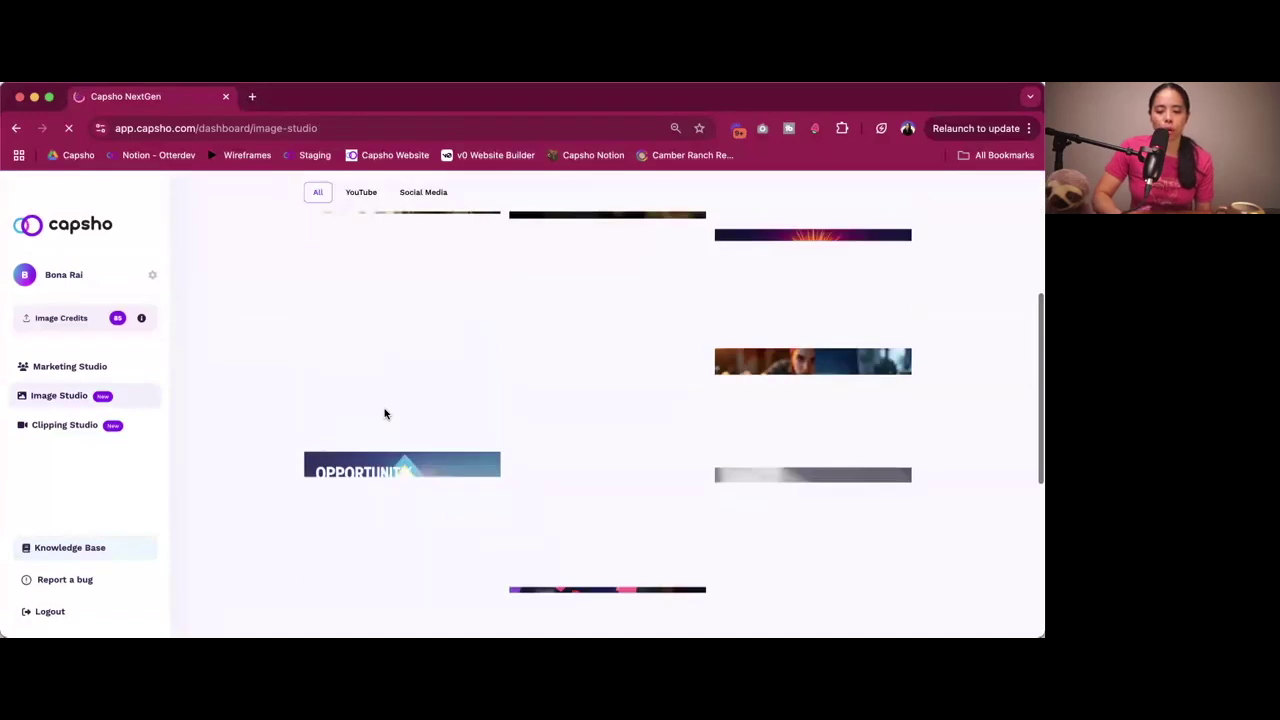
{"action": "scroll", "coordinate": [618, 450], "scroll_direction": "down", "scroll_amount": 1}
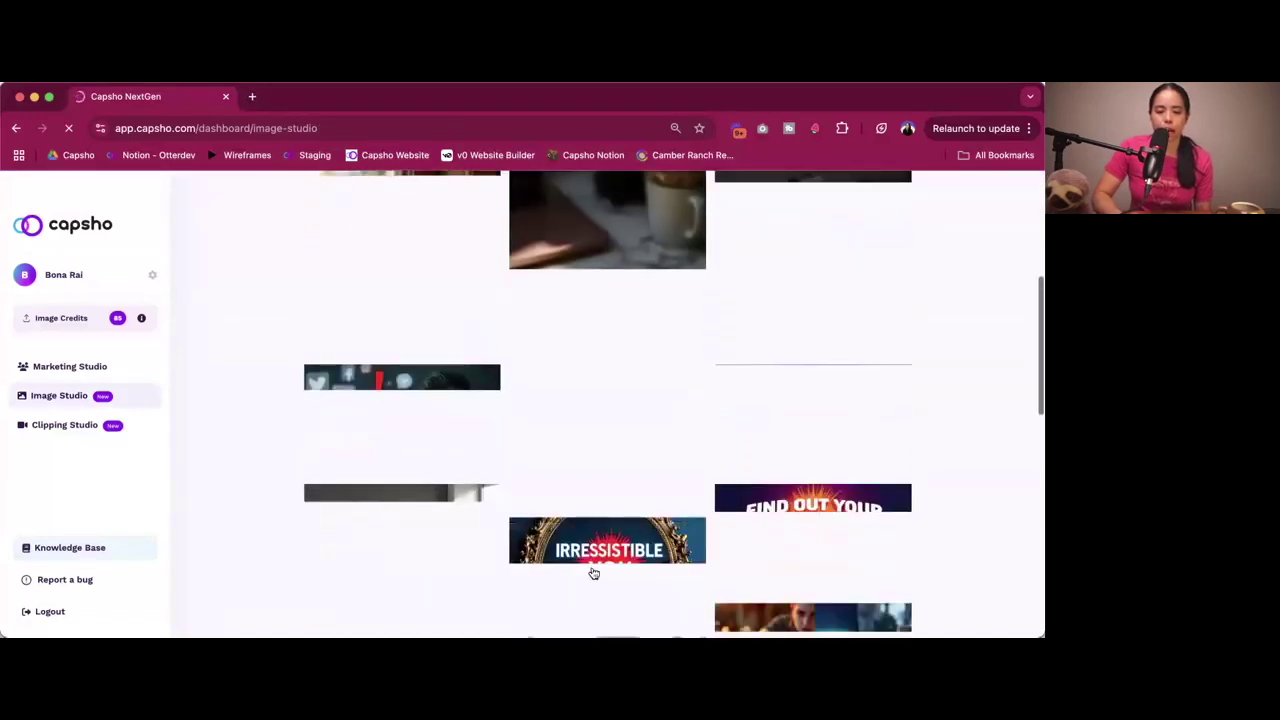
{"action": "scroll", "coordinate": [602, 477], "scroll_direction": "up", "scroll_amount": 5}
{"action": "left_click", "coordinate": [429, 456]}
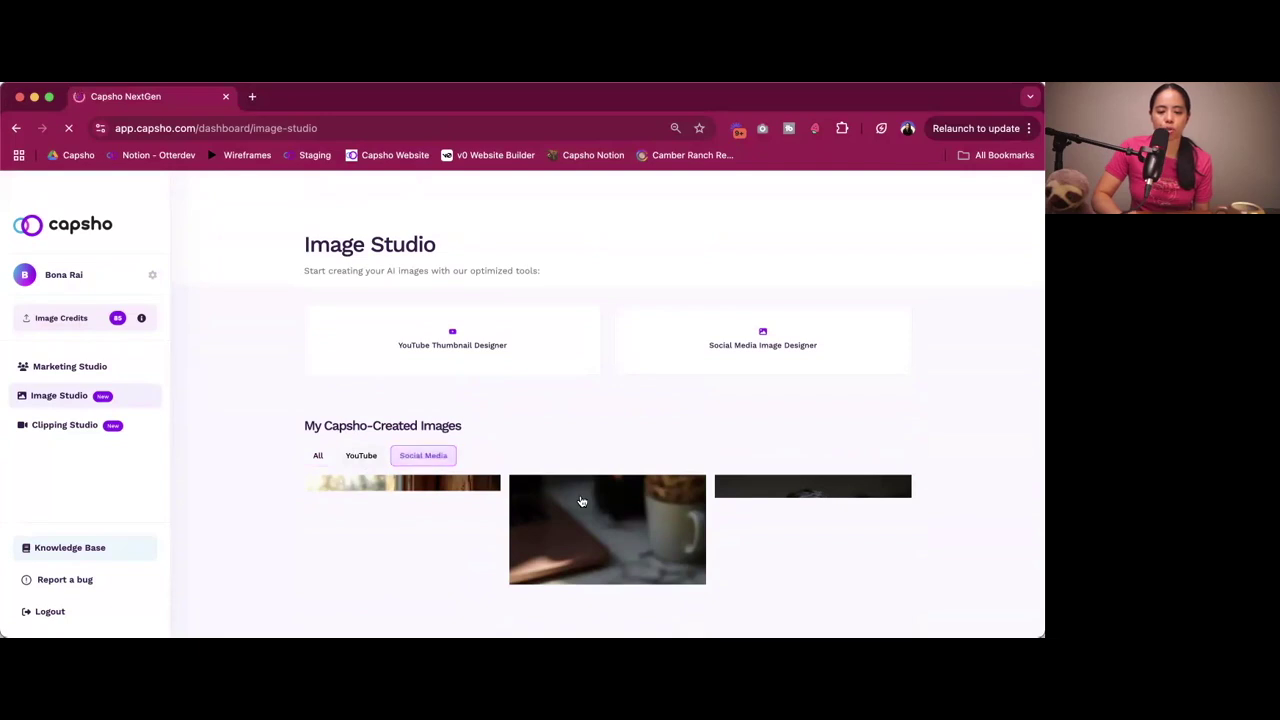
{"action": "scroll", "coordinate": [581, 501], "scroll_direction": "down", "scroll_amount": 2}
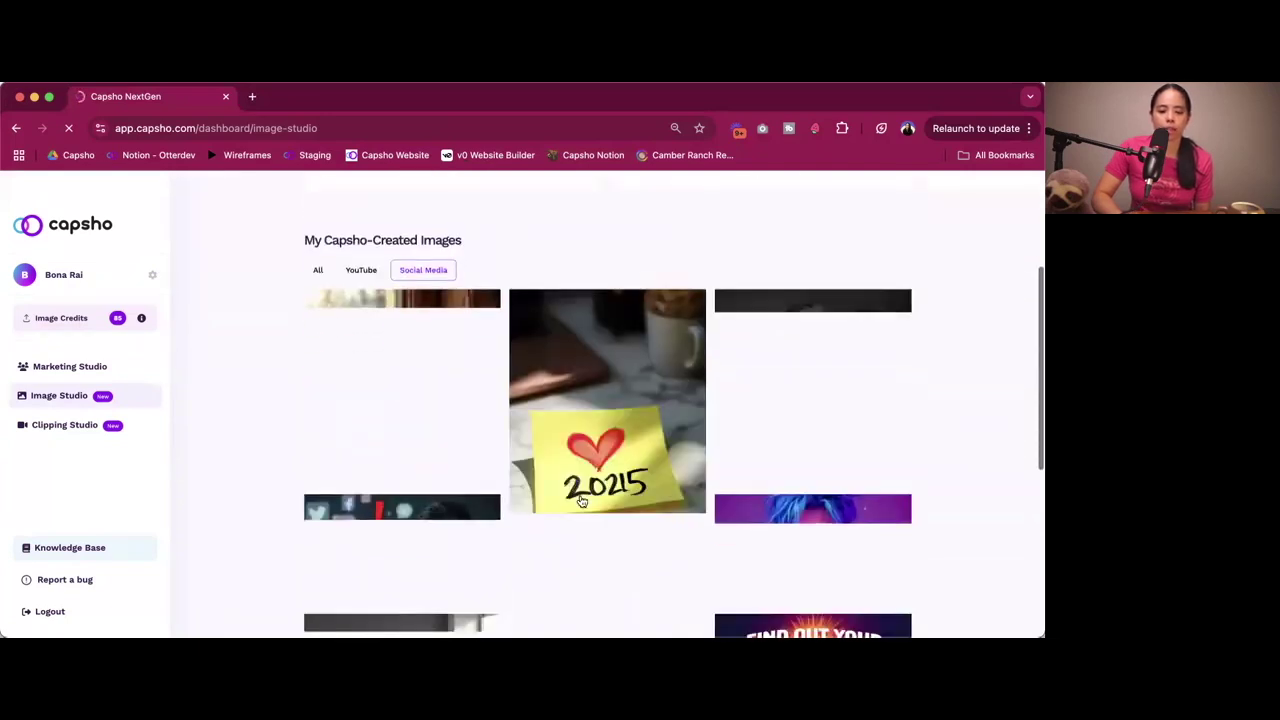
{"action": "left_click", "coordinate": [579, 499]}
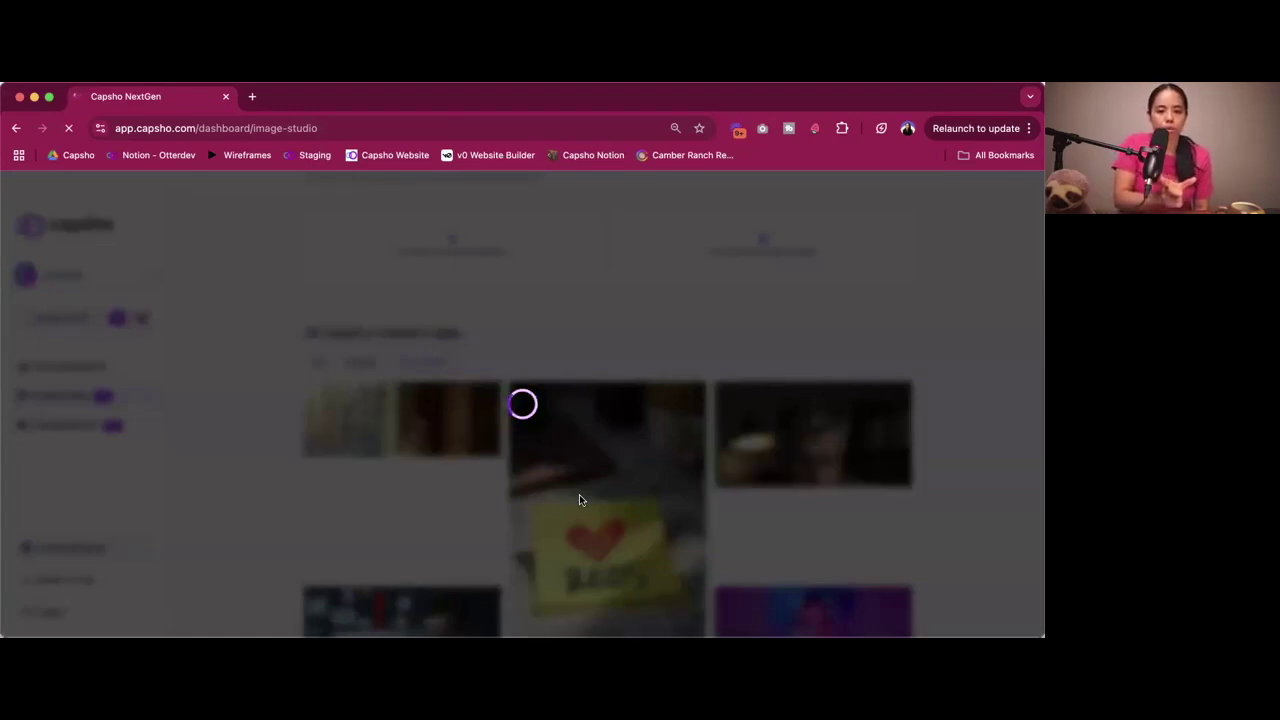
Close the image preview and open the YouTube Thumbnail Designer.
{"action": "left_click", "coordinate": [374, 366]}
{"action": "scroll", "coordinate": [374, 366], "scroll_direction": "up", "scroll_amount": 2}
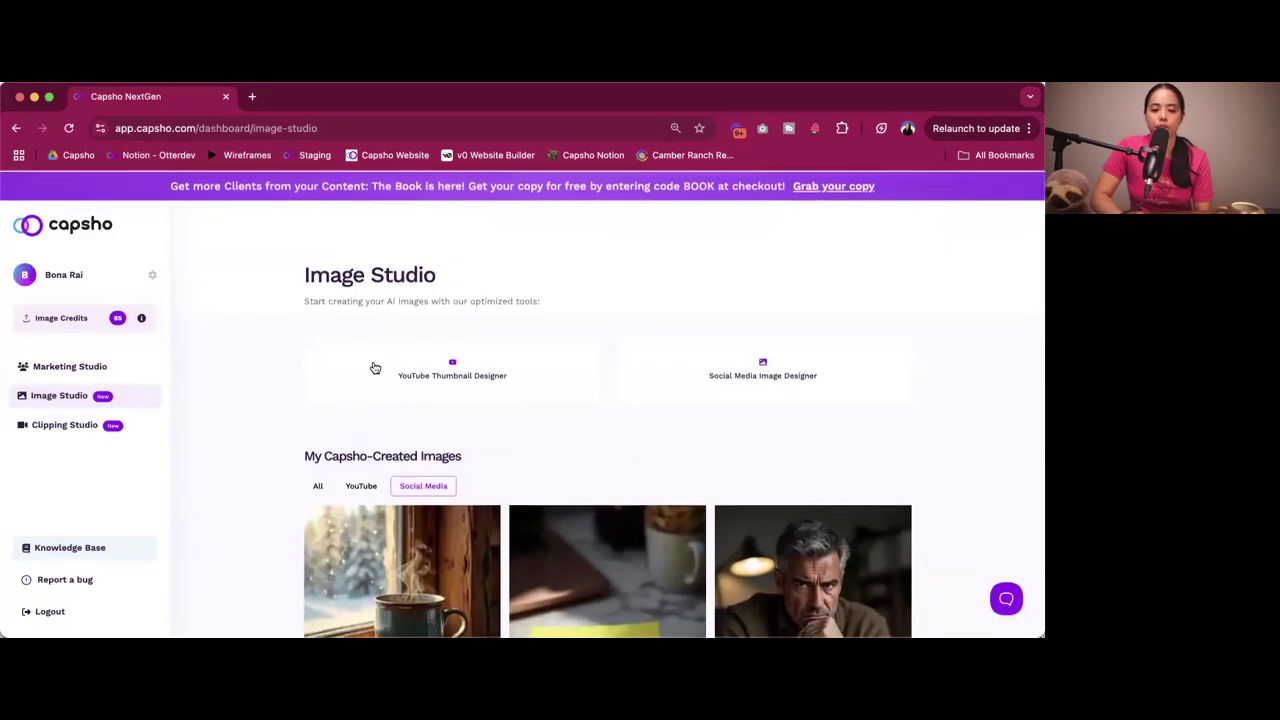
{"action": "left_click", "coordinate": [374, 368]}
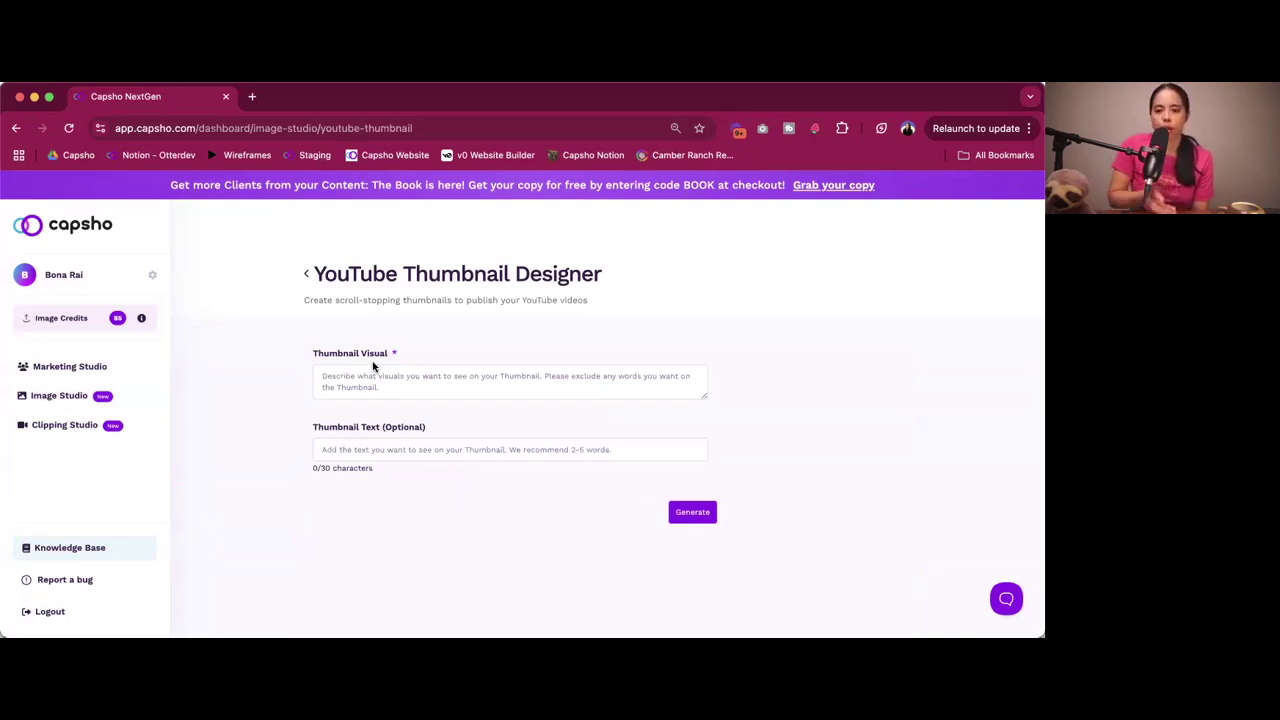
Return from the YouTube Thumbnail Designer to the Image Studio and filter the Capsho-created images to YouTube.
{"action": "left_click", "coordinate": [322, 378]}
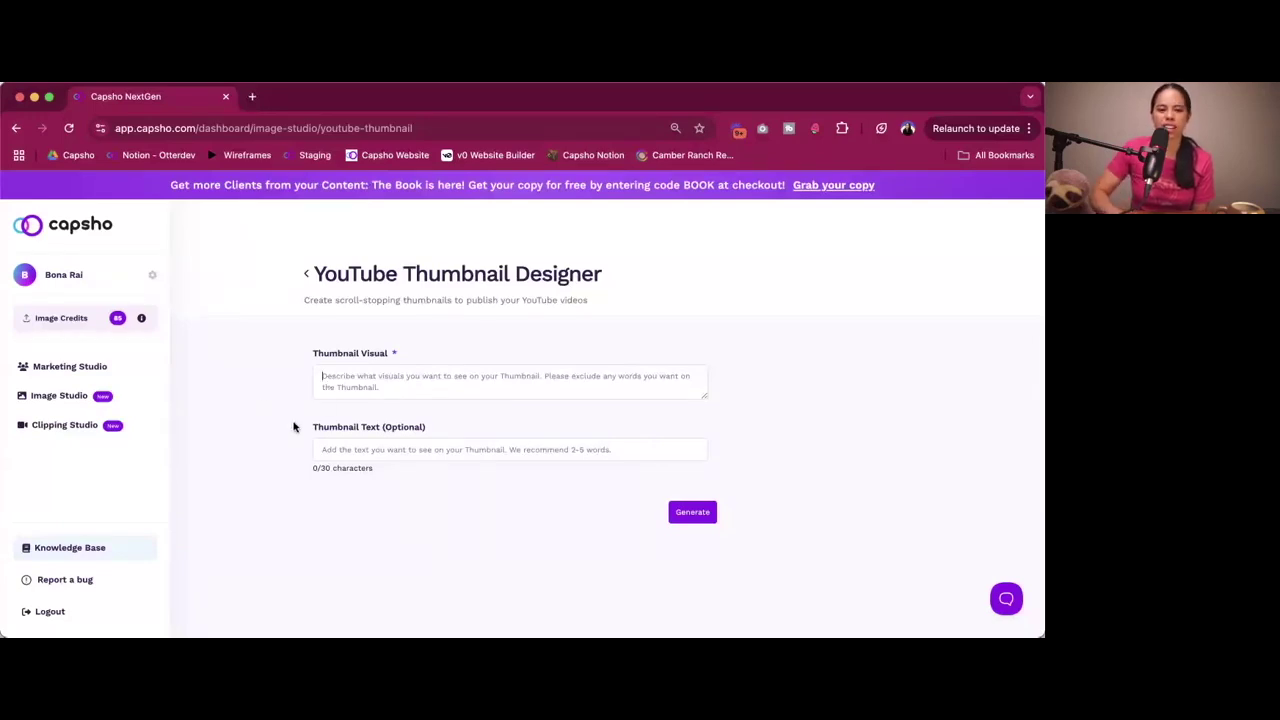
{"action": "left_click", "coordinate": [308, 277]}
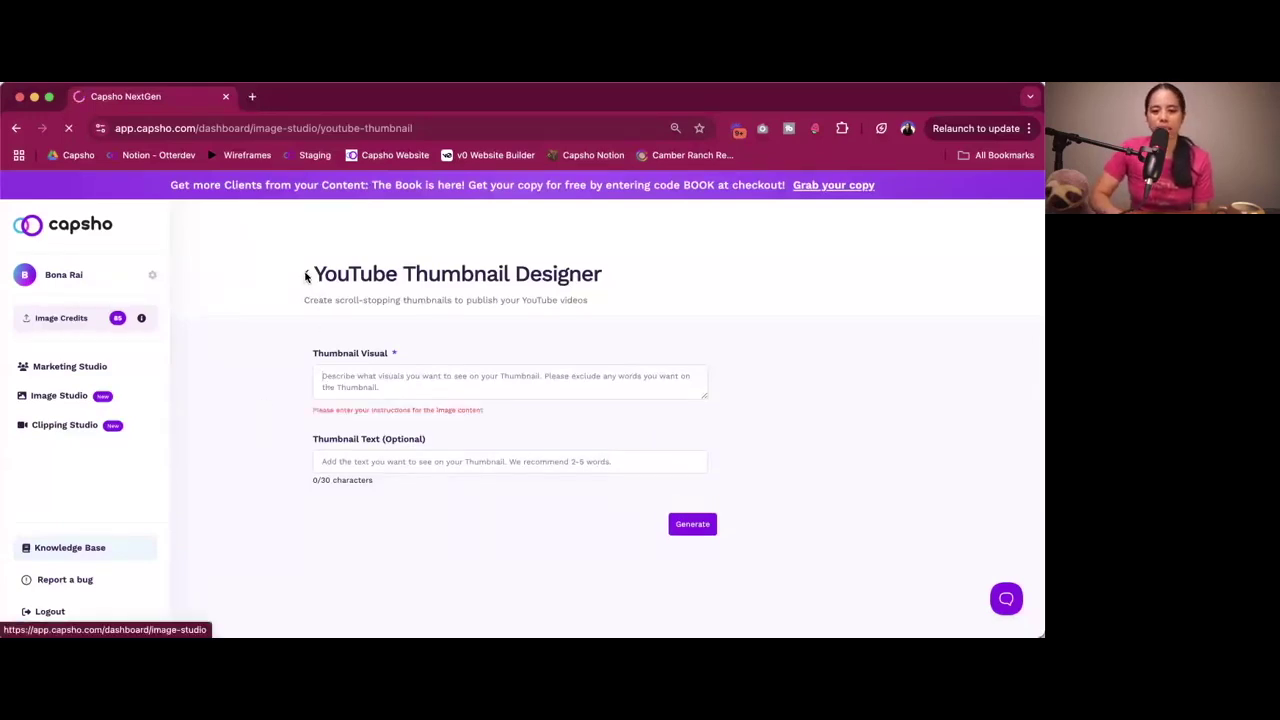
{"action": "scroll", "coordinate": [423, 482], "scroll_direction": "down", "scroll_amount": 3}
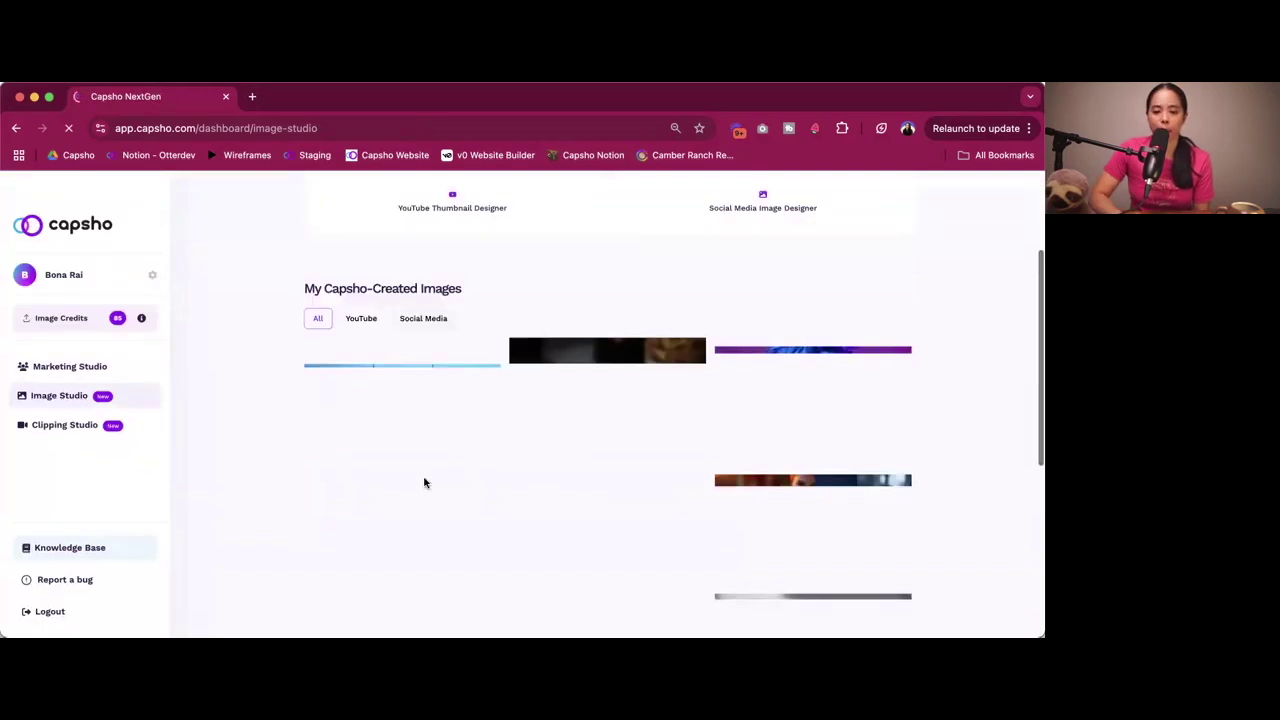
{"action": "left_click", "coordinate": [362, 319]}
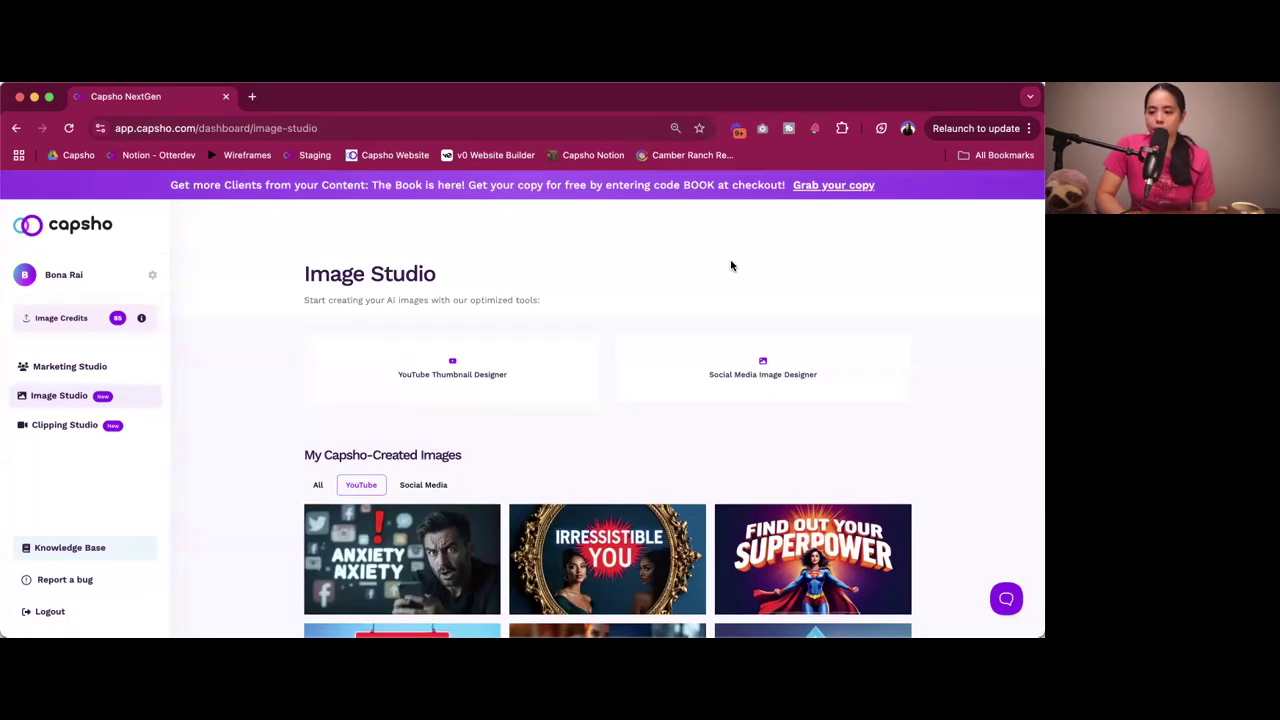
Open the Clipping Studio, view the YouTube link and existing-file options for creating new clips, and close the dialog.
{"action": "left_click", "coordinate": [80, 426]}
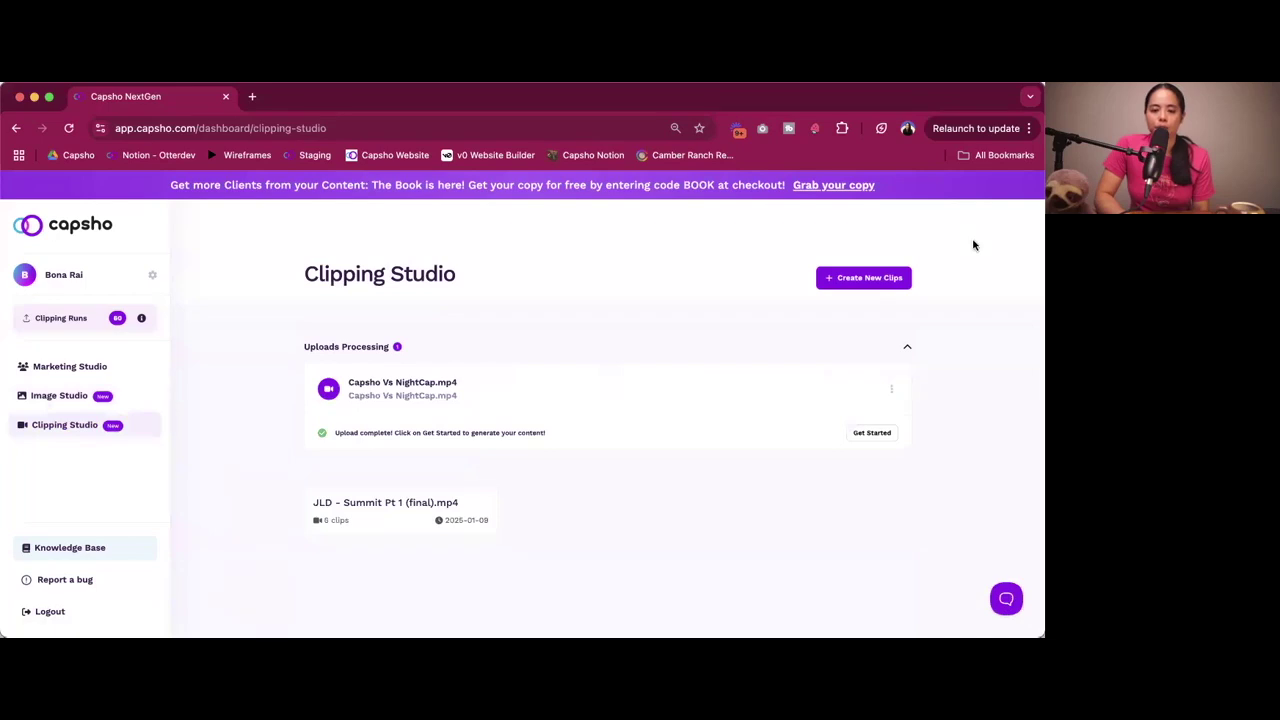
{"action": "left_click", "coordinate": [858, 280]}
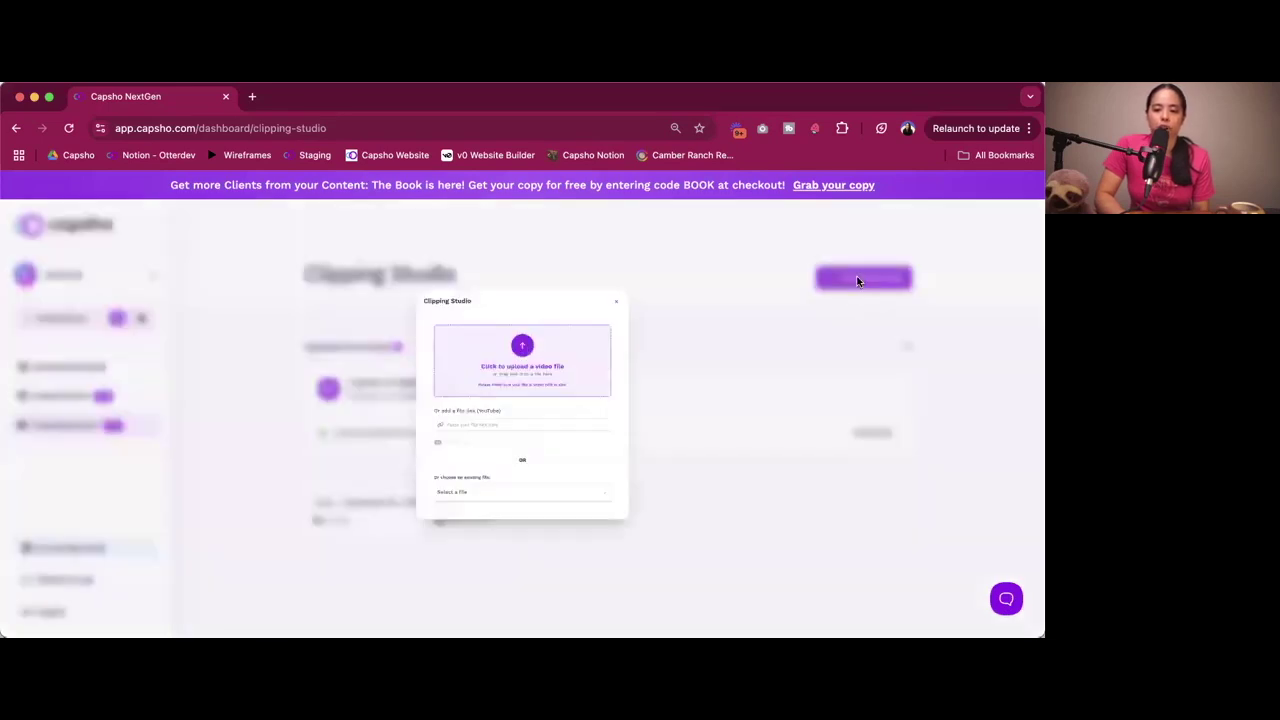
{"action": "left_click", "coordinate": [412, 562]}
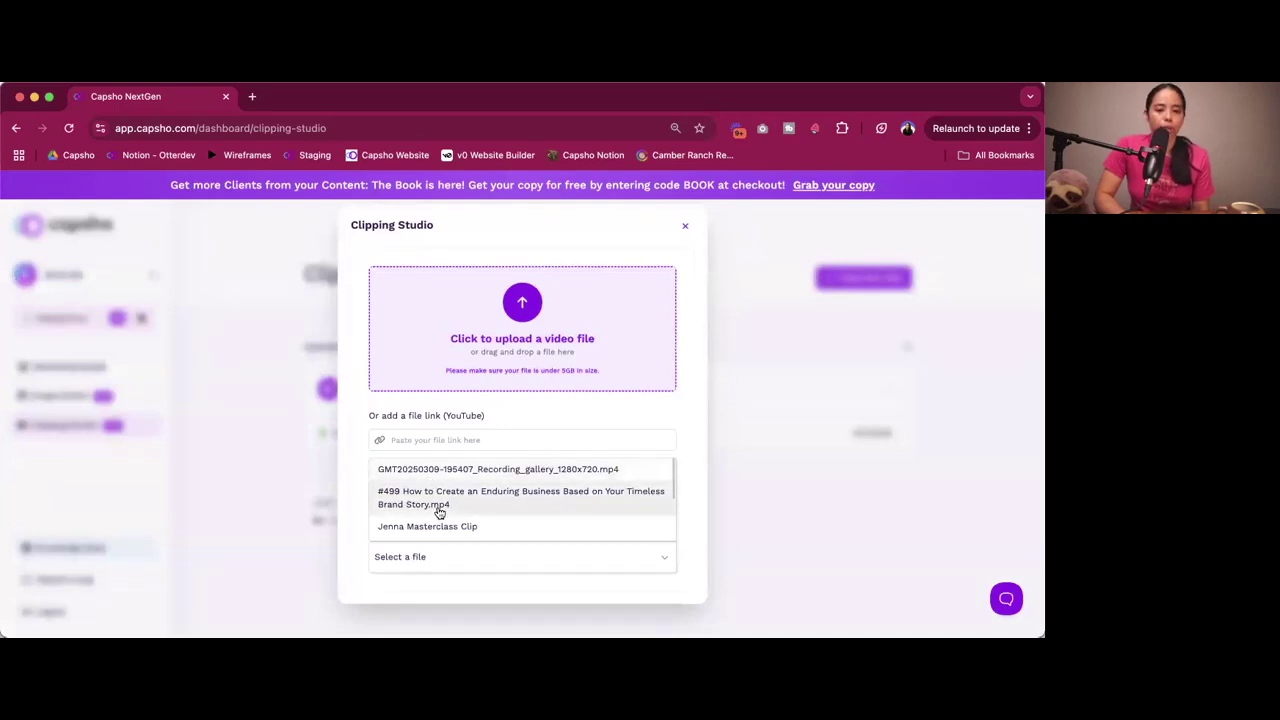
{"action": "left_click", "coordinate": [409, 442]}
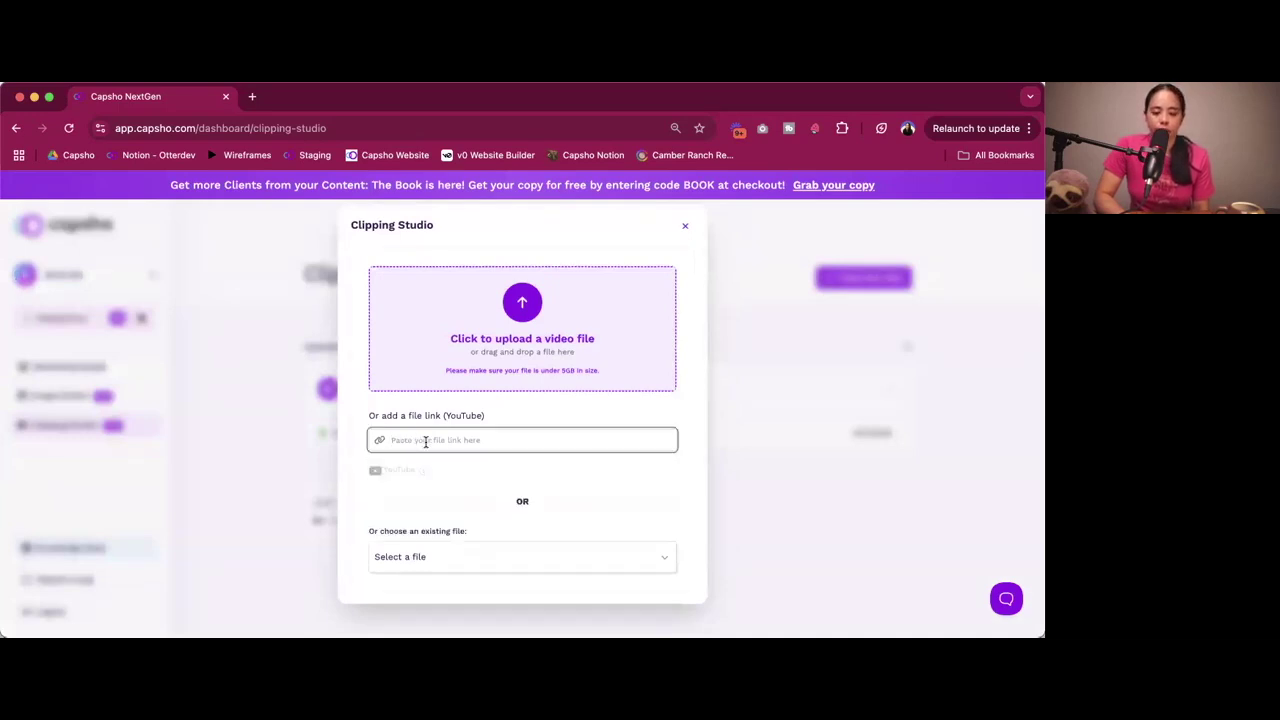
{"action": "left_click", "coordinate": [437, 557]}
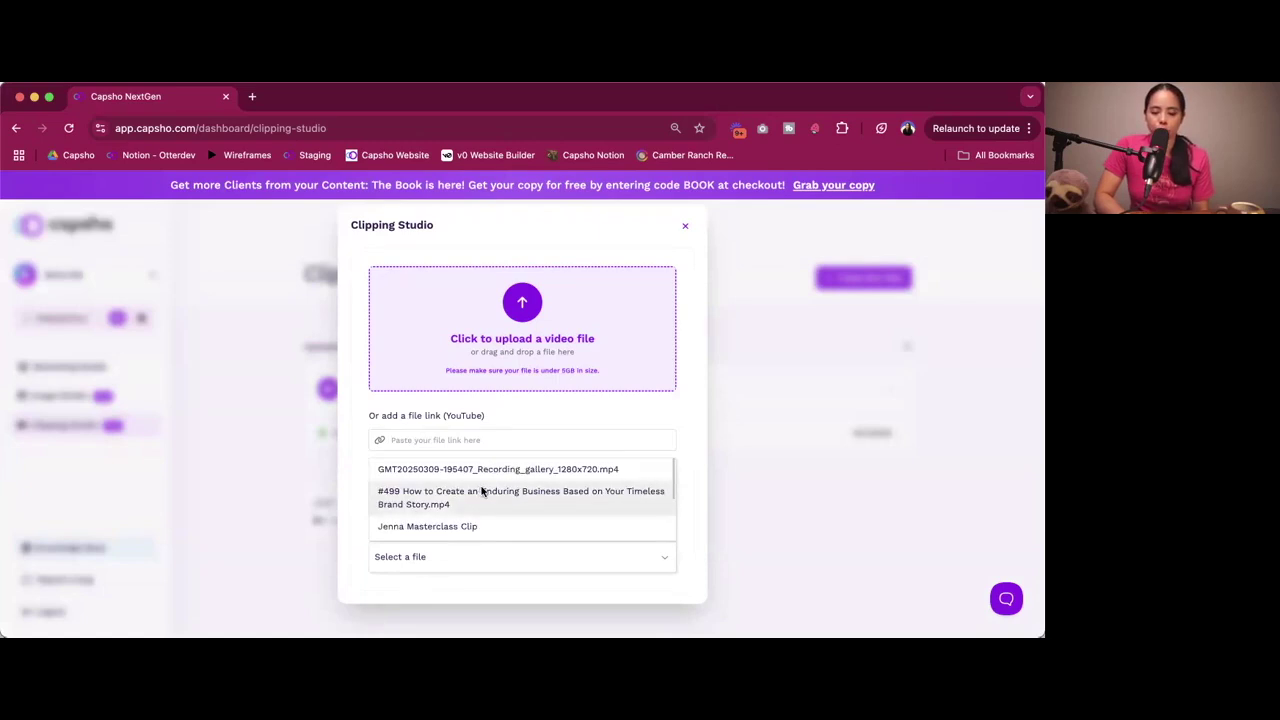
{"action": "left_click", "coordinate": [477, 441]}
{"action": "left_click", "coordinate": [686, 229]}
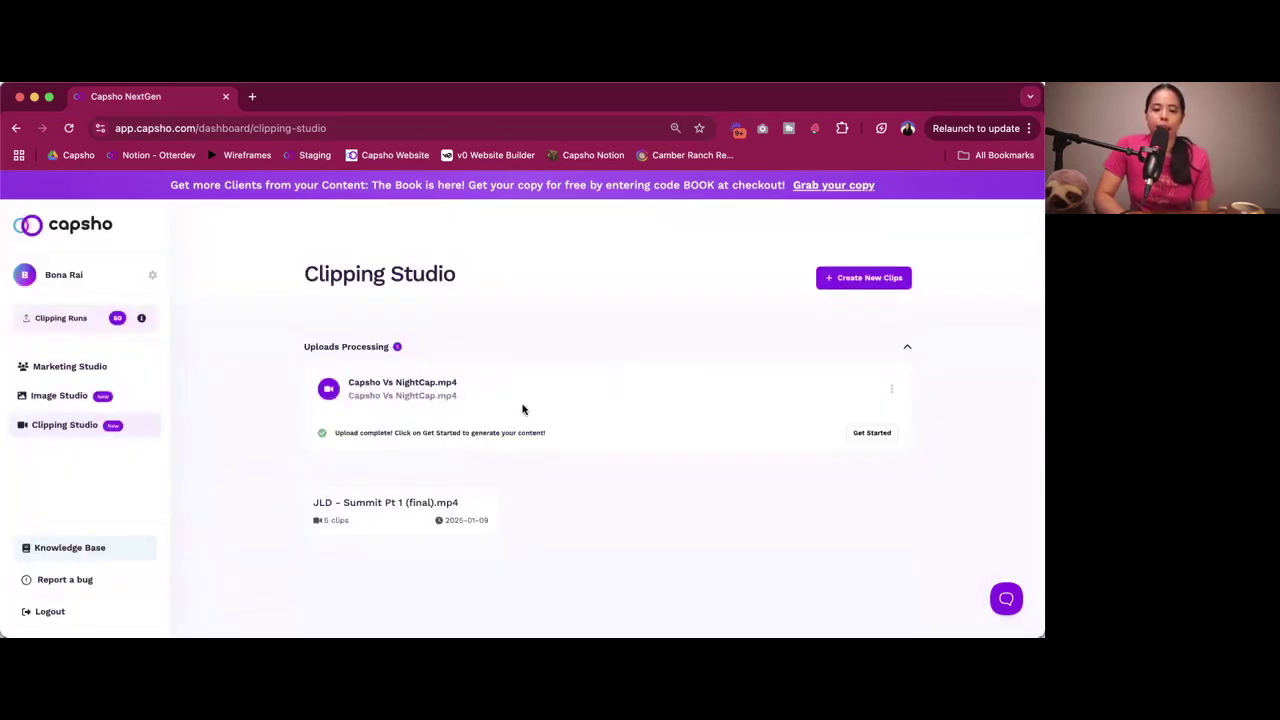
{"action": "mouse_move", "coordinate": [400, 508]}
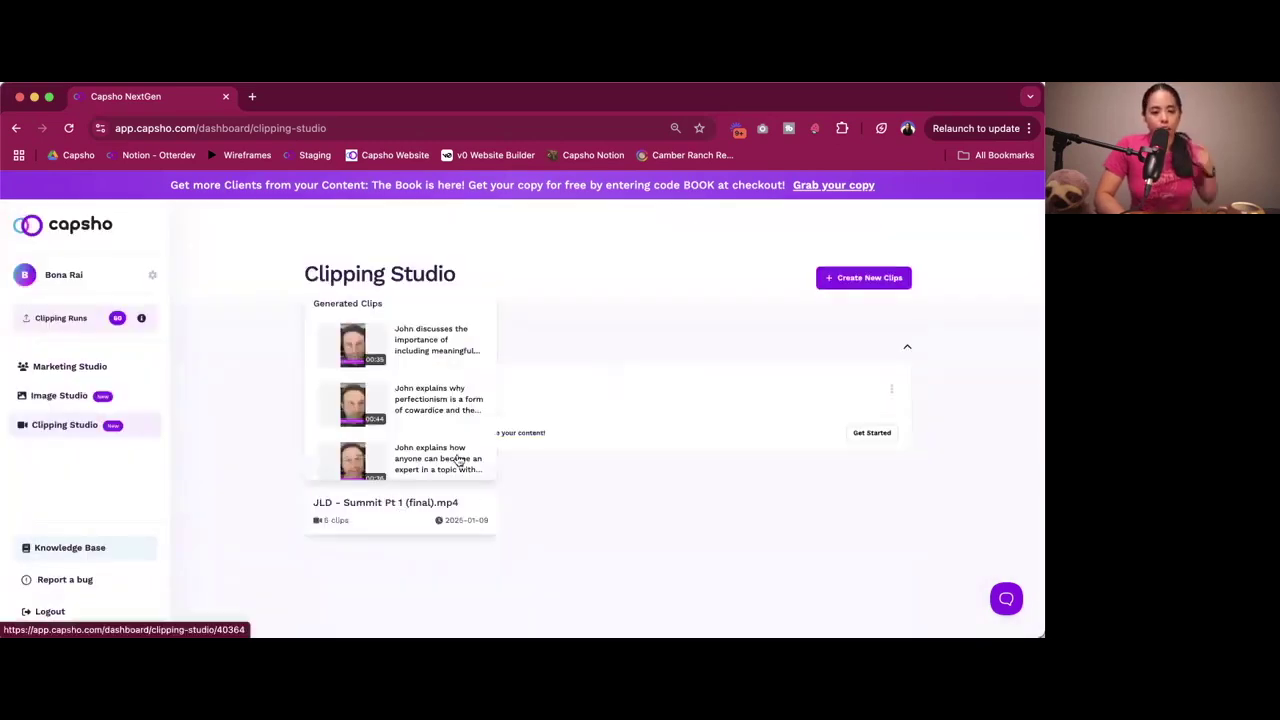
{"action": "left_click", "coordinate": [853, 280]}
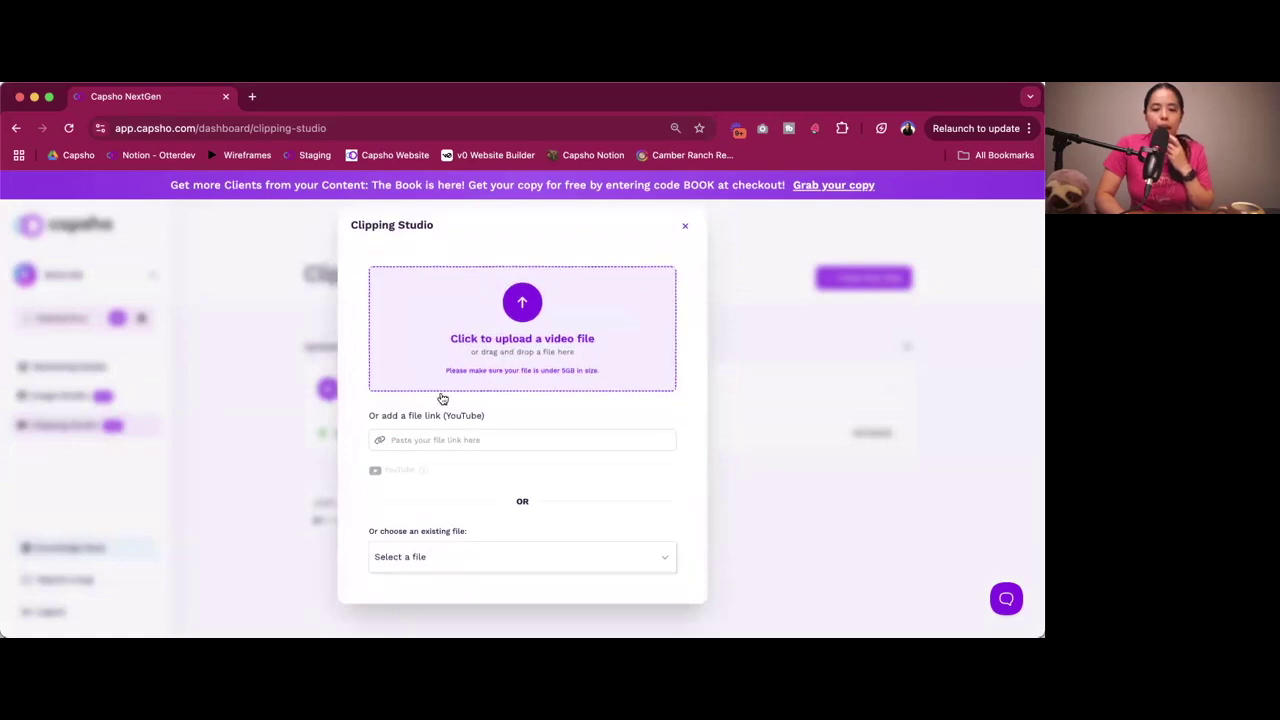
{"action": "left_click", "coordinate": [436, 558]}
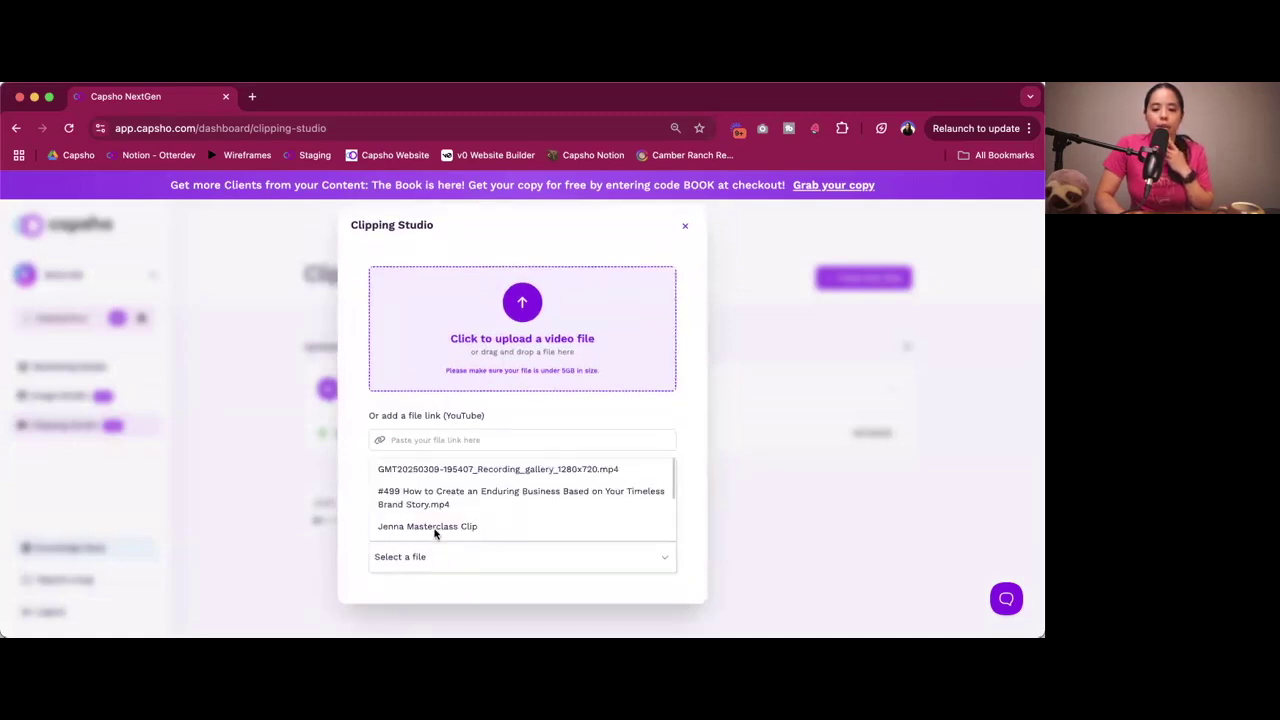
{"action": "left_click", "coordinate": [436, 470]}
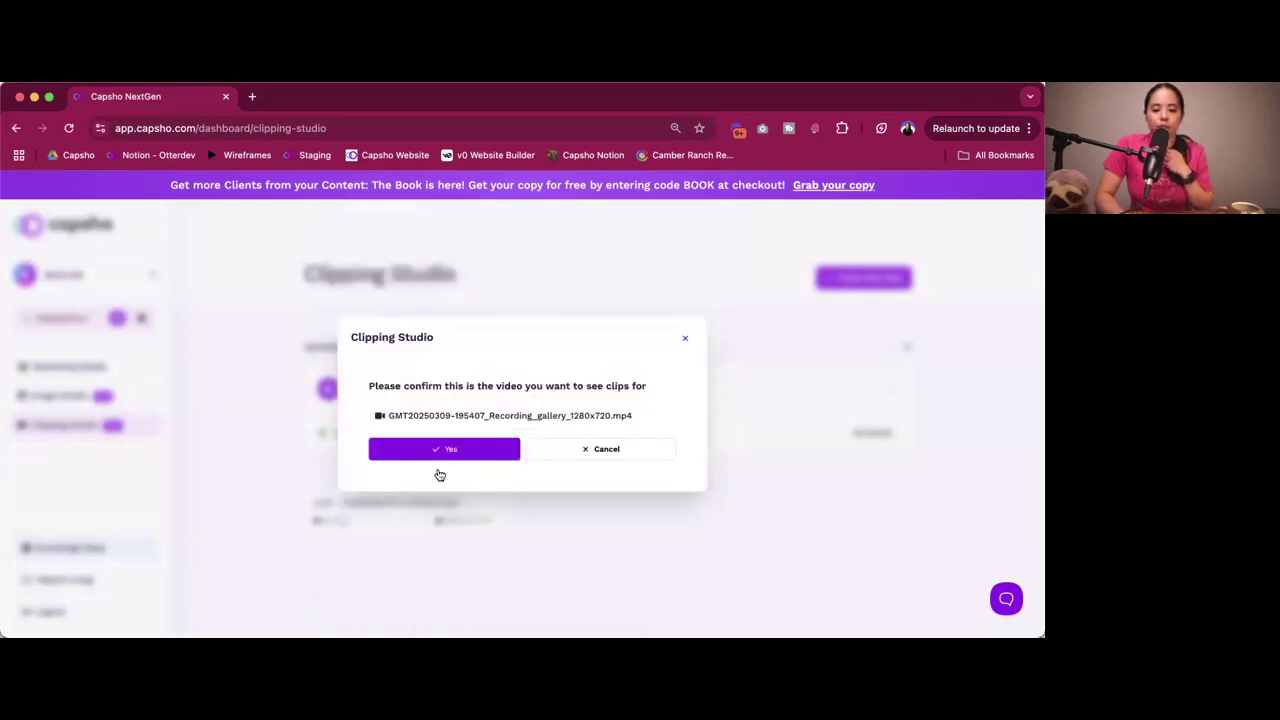
{"action": "left_click", "coordinate": [483, 446]}
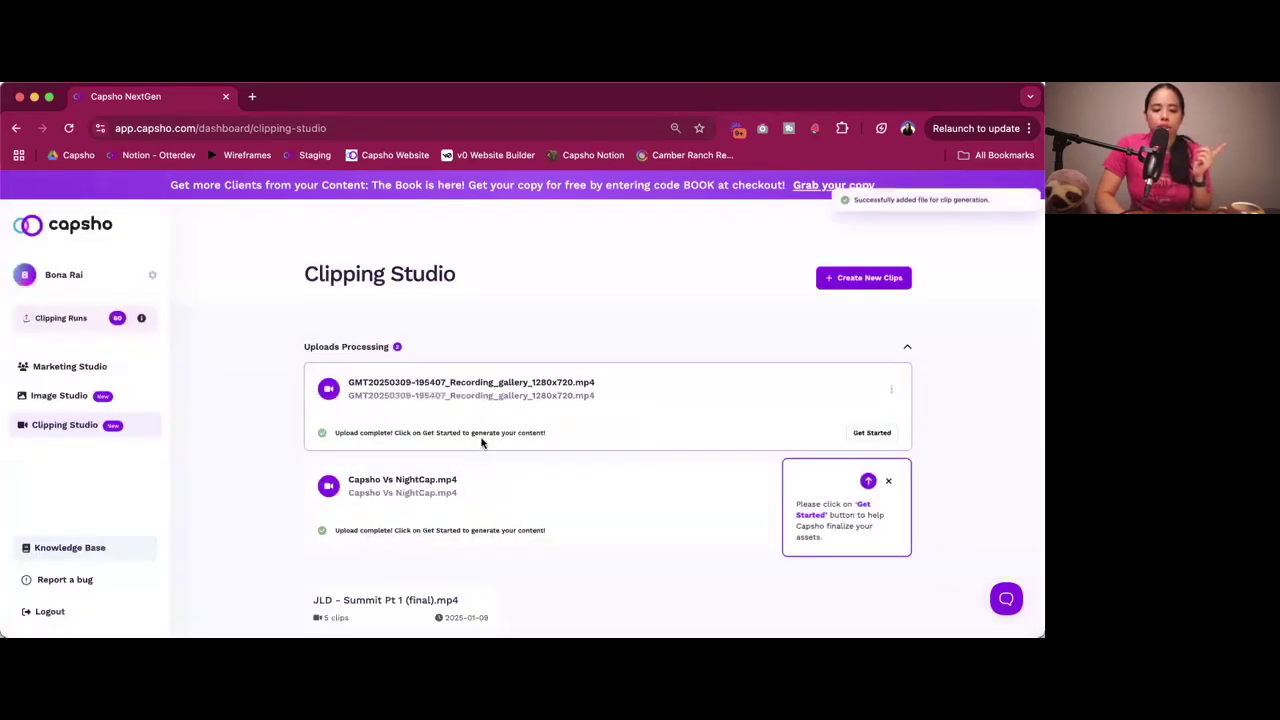
Dismiss the Get Started hint, view the clip instructions and topic fields for Capsho Vs NightCap.mp4, and close the form.
{"action": "left_click", "coordinate": [888, 481]}
{"action": "left_click", "coordinate": [868, 530]}
{"action": "left_click", "coordinate": [446, 372]}
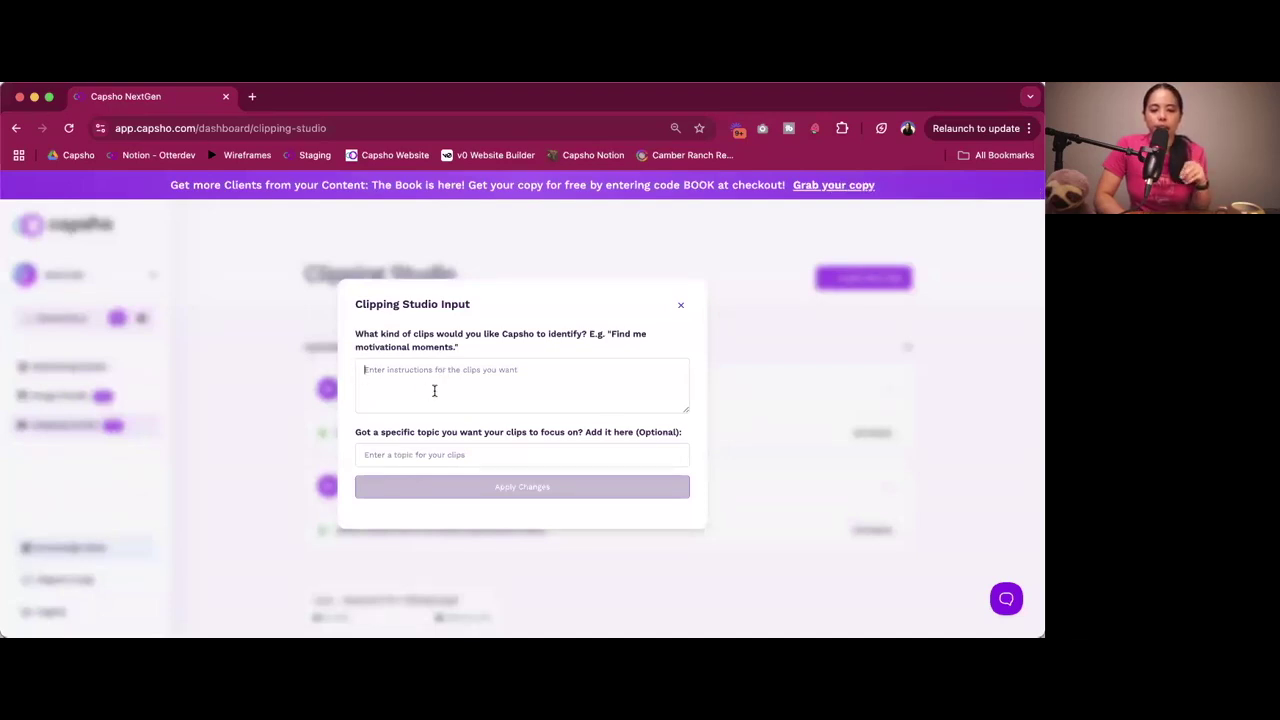
{"action": "left_click", "coordinate": [412, 455]}
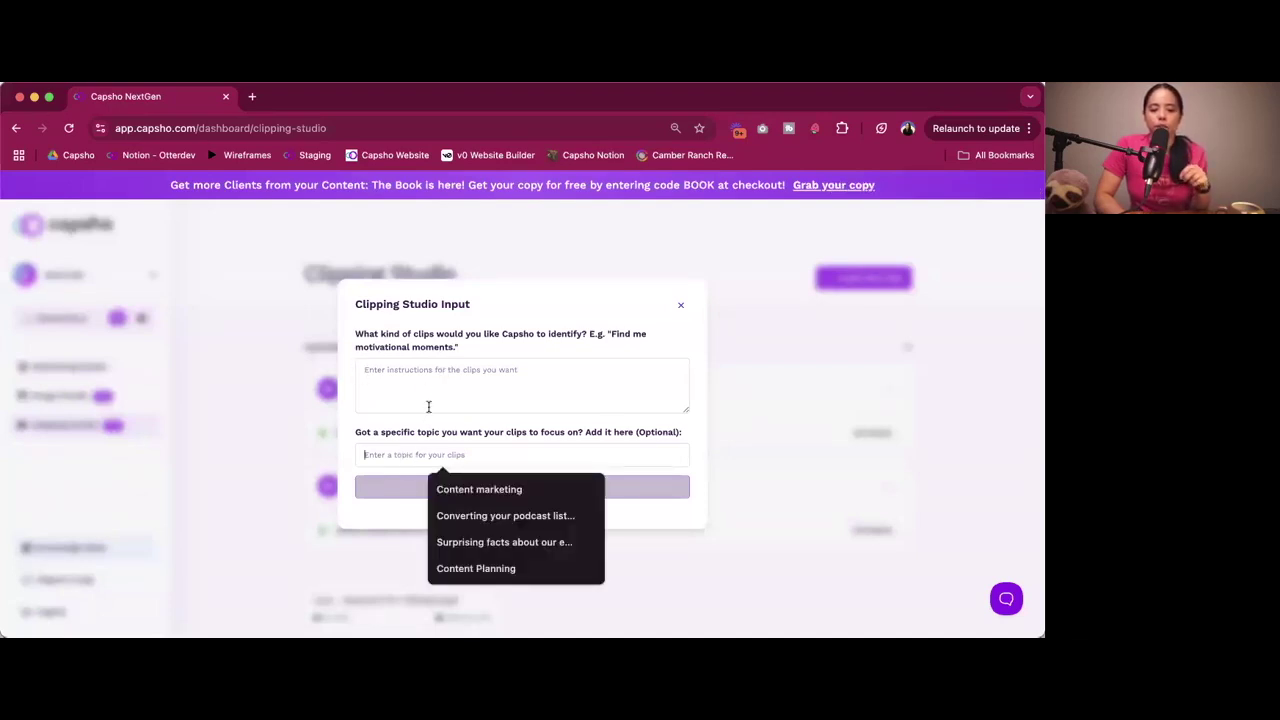
{"action": "left_click", "coordinate": [428, 406]}
{"action": "left_click", "coordinate": [680, 309]}
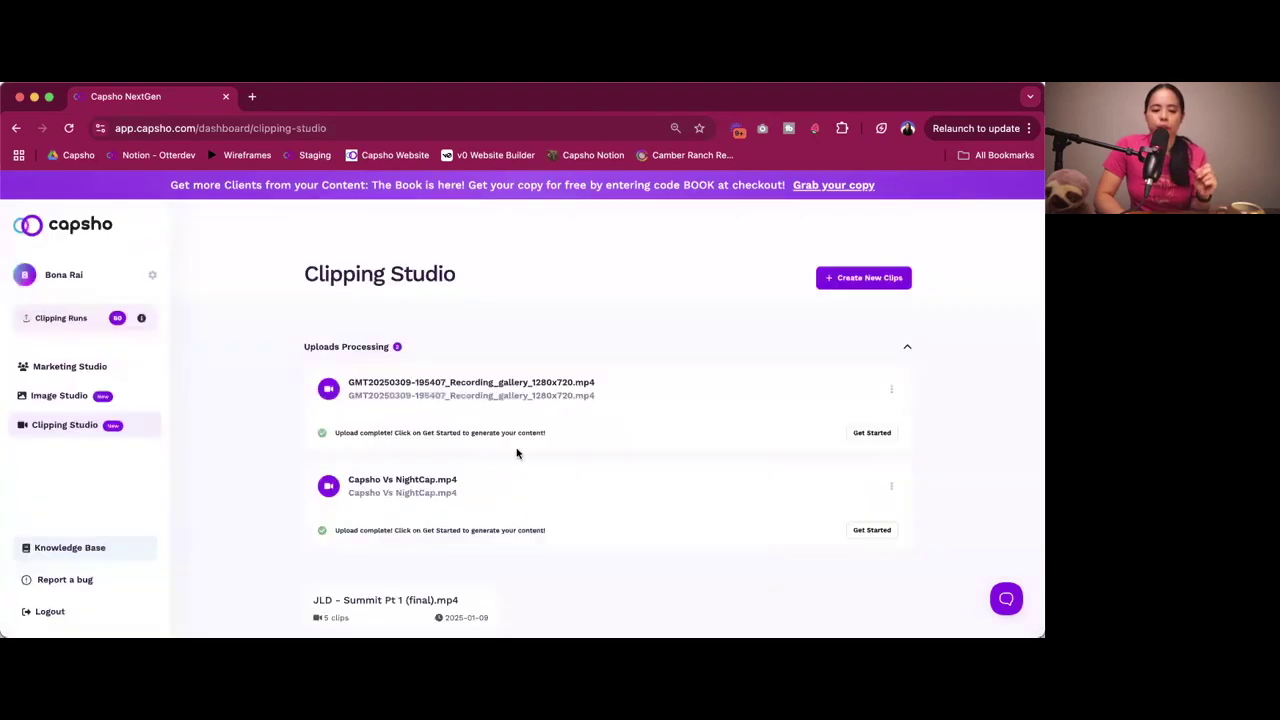
Open the generated clips of JLD - Summit Pt 1 (final).mp4 and look through the clips and their download options.
{"action": "left_click", "coordinate": [341, 563]}
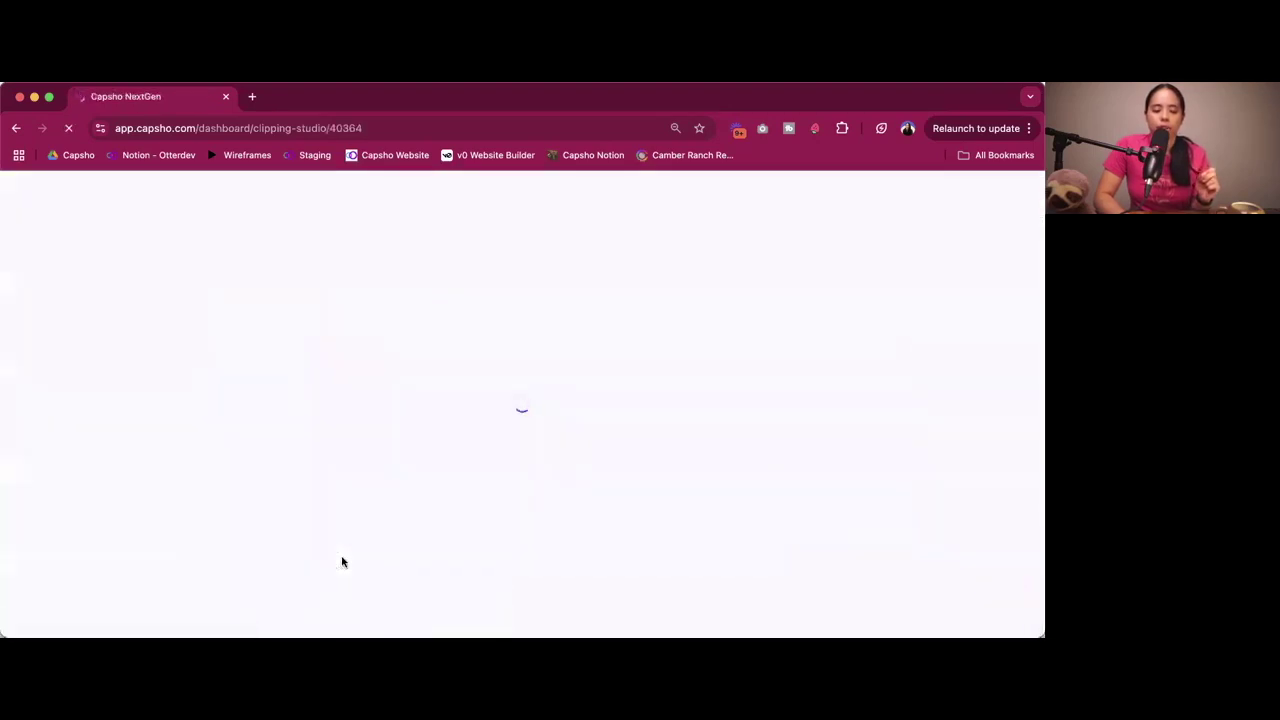
{"action": "scroll", "coordinate": [286, 426], "scroll_direction": "down", "scroll_amount": 3}
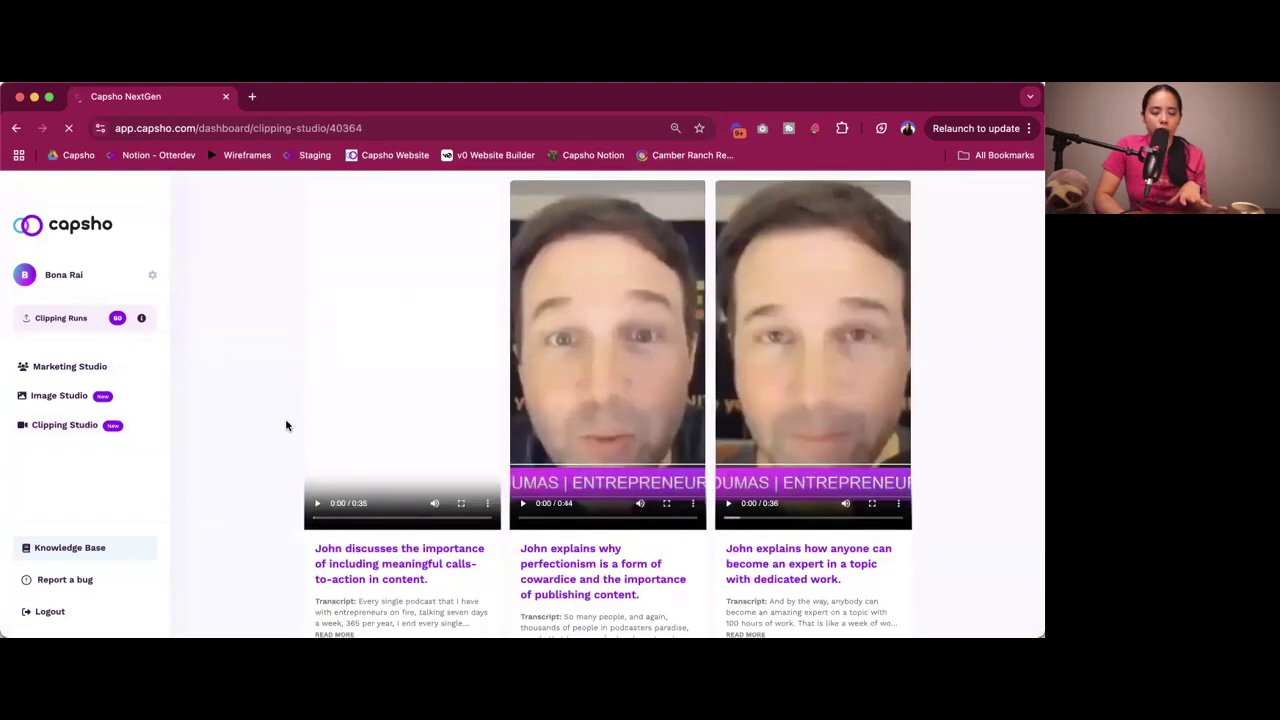
{"action": "scroll", "coordinate": [286, 426], "scroll_direction": "down", "scroll_amount": 3}
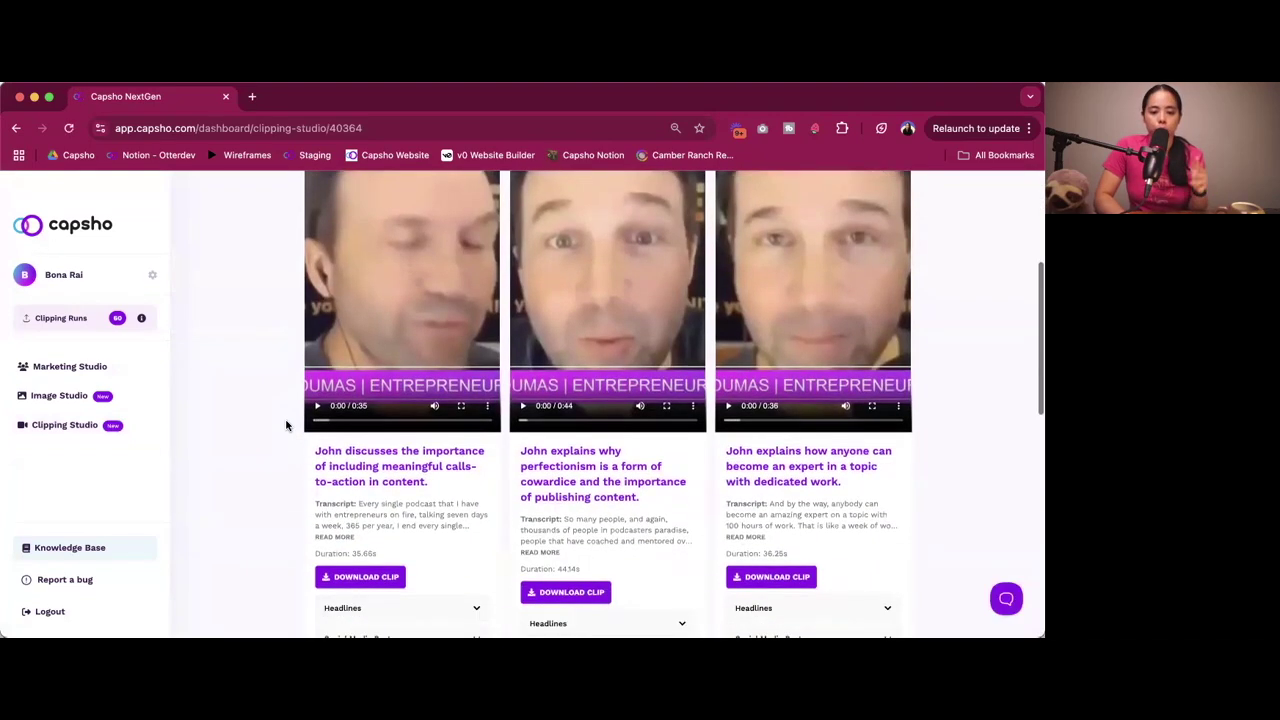
{"action": "scroll", "coordinate": [357, 515], "scroll_direction": "down", "scroll_amount": 2}
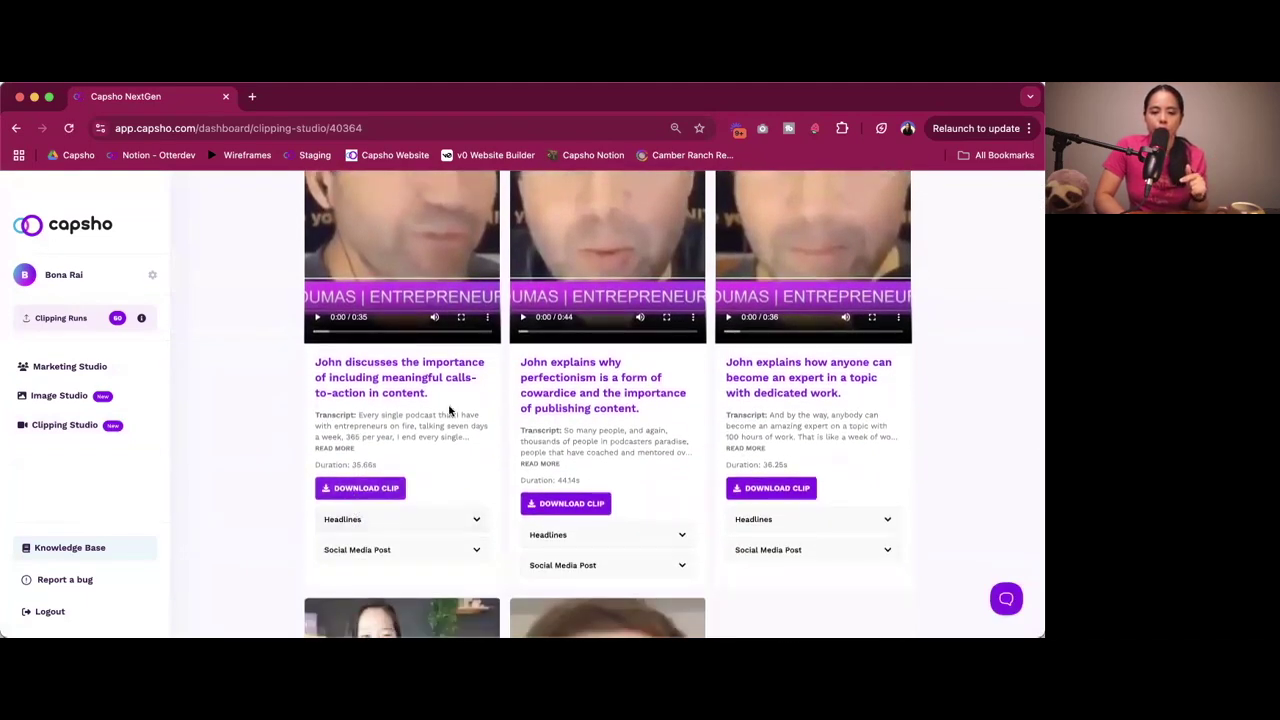
{"action": "scroll", "coordinate": [594, 390], "scroll_direction": "up", "scroll_amount": 5}
{"action": "scroll", "coordinate": [519, 400], "scroll_direction": "down", "scroll_amount": 6}
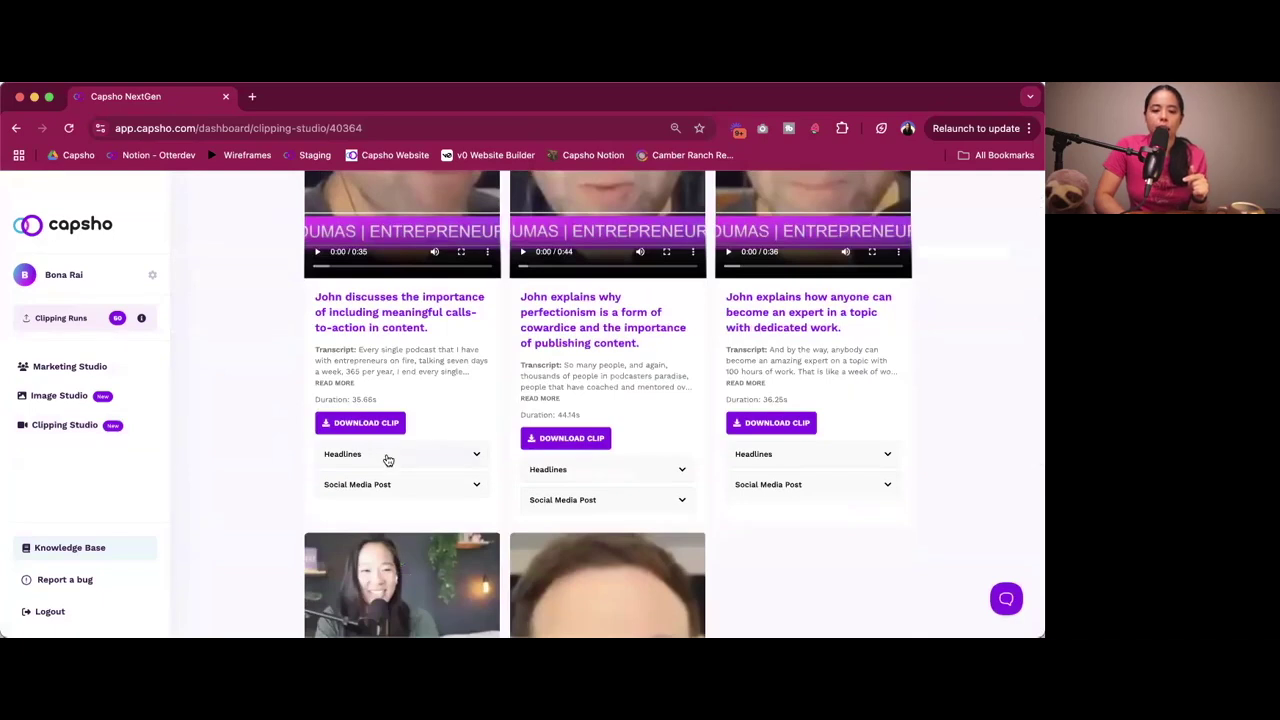
Expand the headlines and the social media post of the first clip, about meaningful calls-to-action, and read them.
{"action": "left_click", "coordinate": [440, 452]}
{"action": "scroll", "coordinate": [444, 430], "scroll_direction": "down", "scroll_amount": 3}
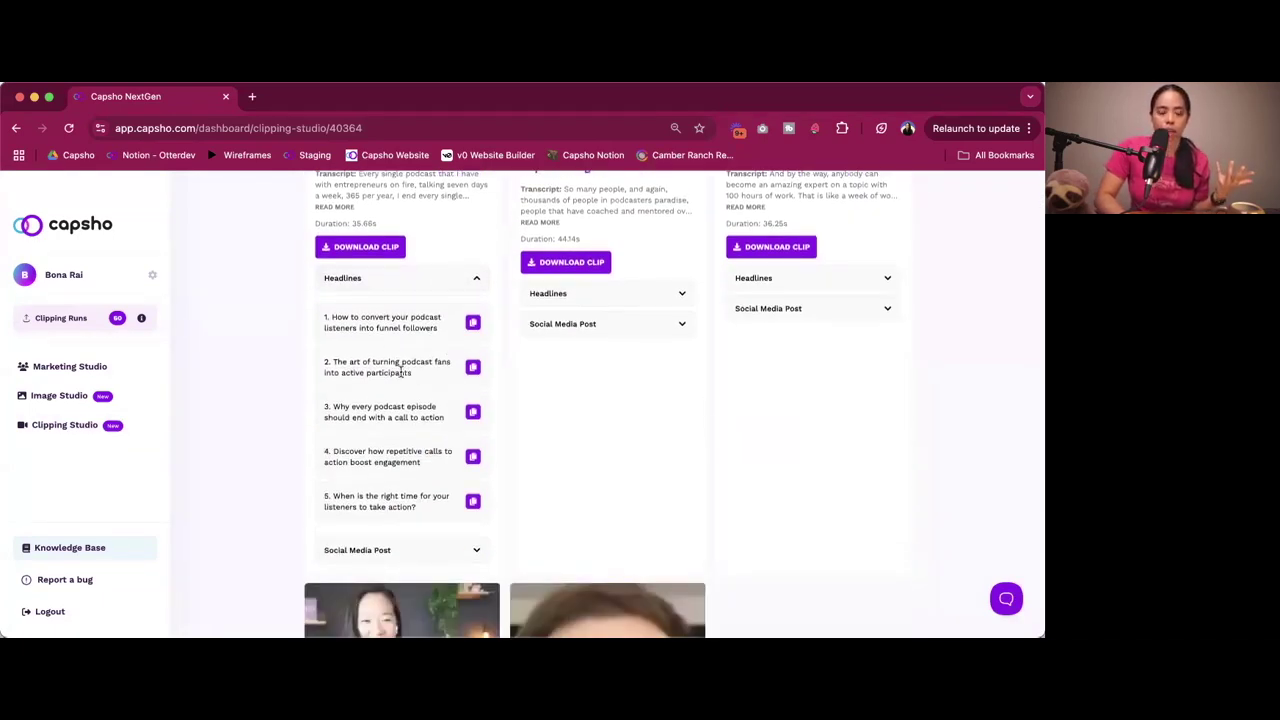
{"action": "scroll", "coordinate": [400, 372], "scroll_direction": "down", "scroll_amount": 3}
{"action": "left_click", "coordinate": [355, 395]}
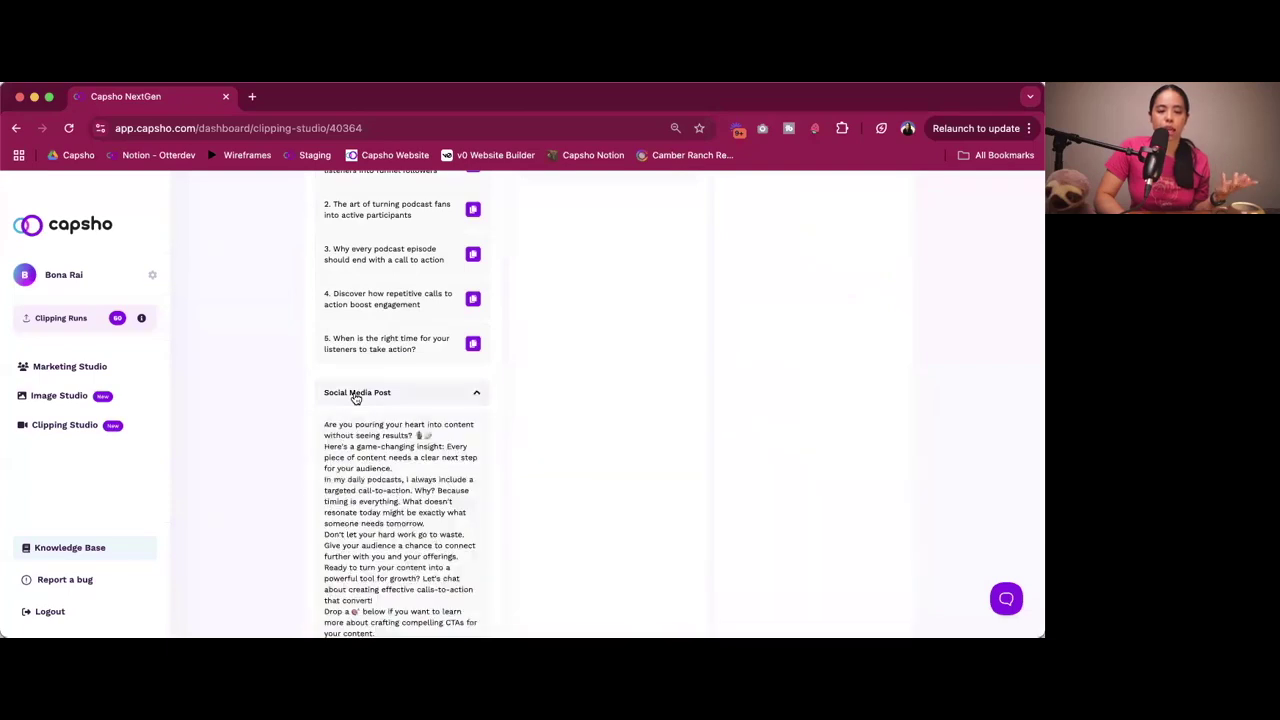
{"action": "scroll", "coordinate": [366, 453], "scroll_direction": "down", "scroll_amount": 2}
{"action": "scroll", "coordinate": [370, 455], "scroll_direction": "up", "scroll_amount": 5}
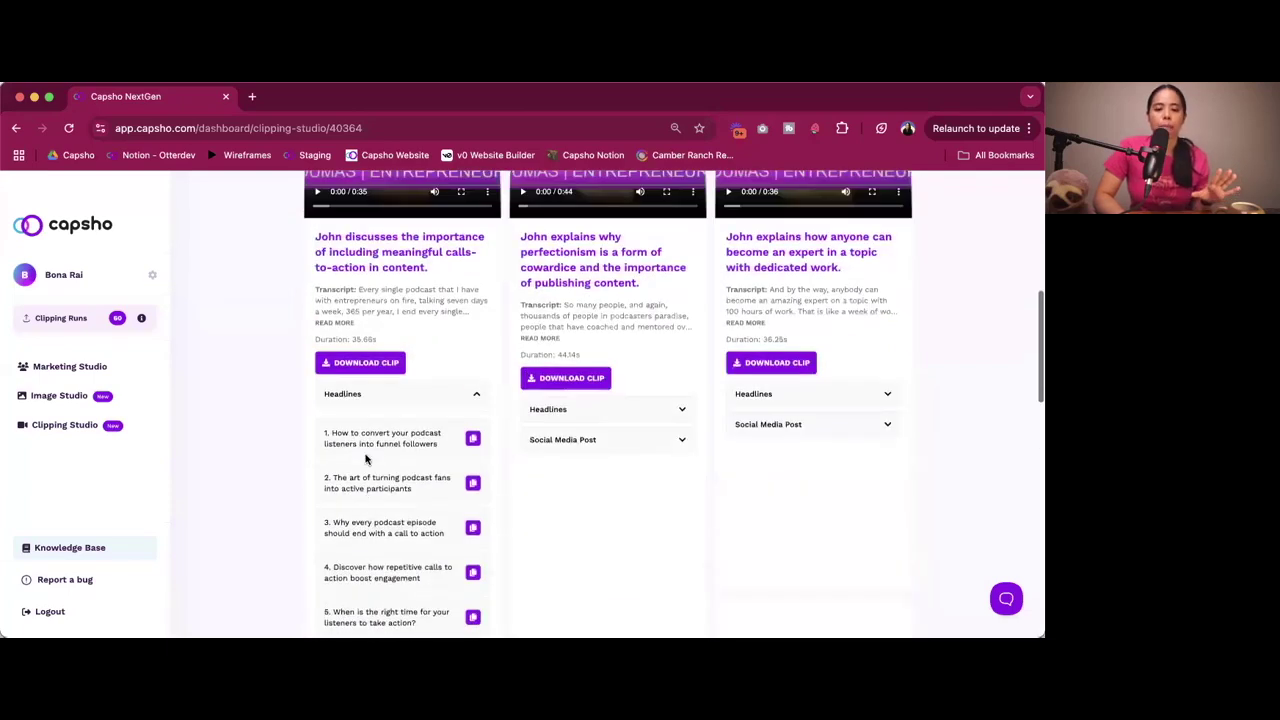
Expand the full transcript of the first clip and review the generated clips through to the last one.
{"action": "left_click", "coordinate": [346, 415]}
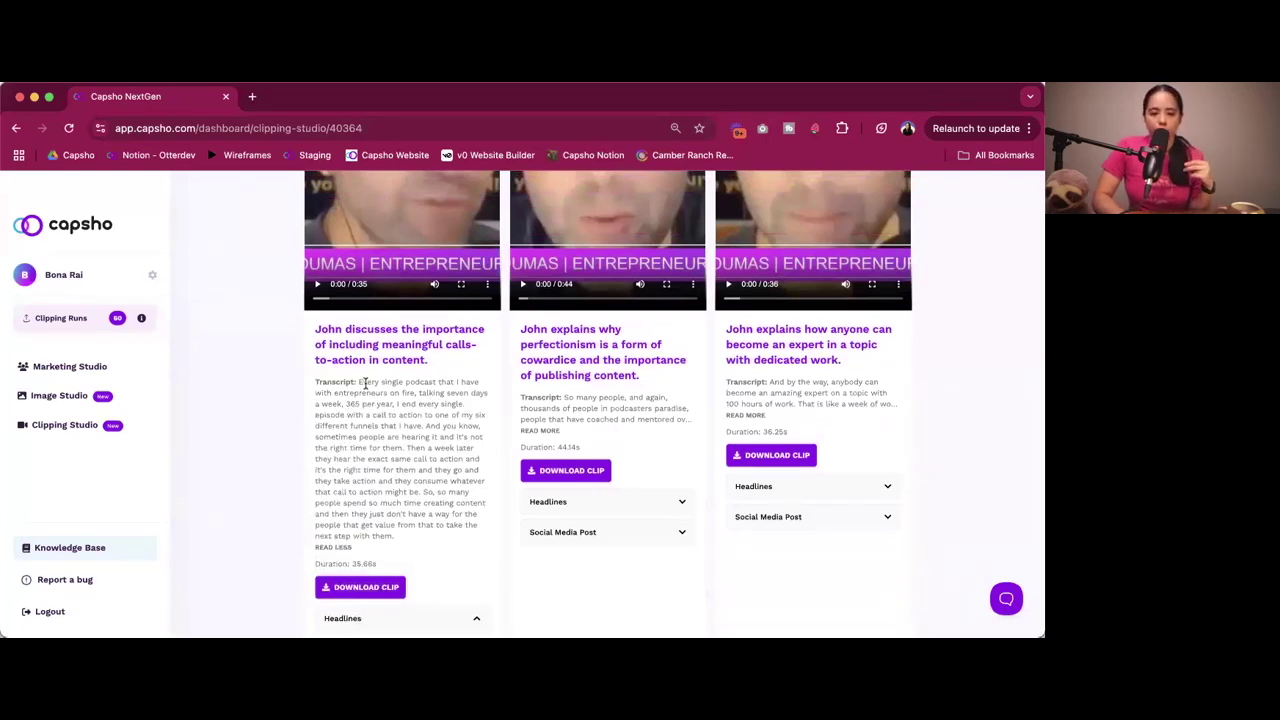
{"action": "scroll", "coordinate": [366, 383], "scroll_direction": "down", "scroll_amount": 2}
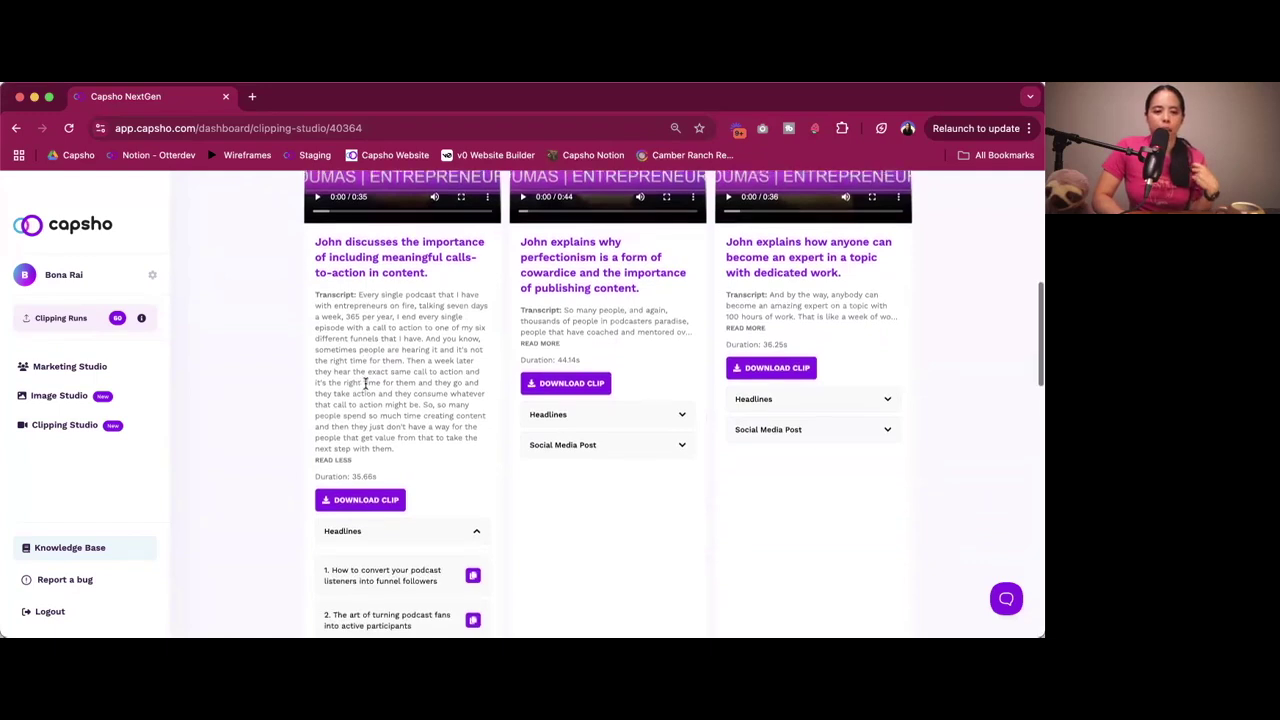
{"action": "scroll", "coordinate": [368, 388], "scroll_direction": "up", "scroll_amount": 4}
{"action": "scroll", "coordinate": [367, 387], "scroll_direction": "up", "scroll_amount": 5}
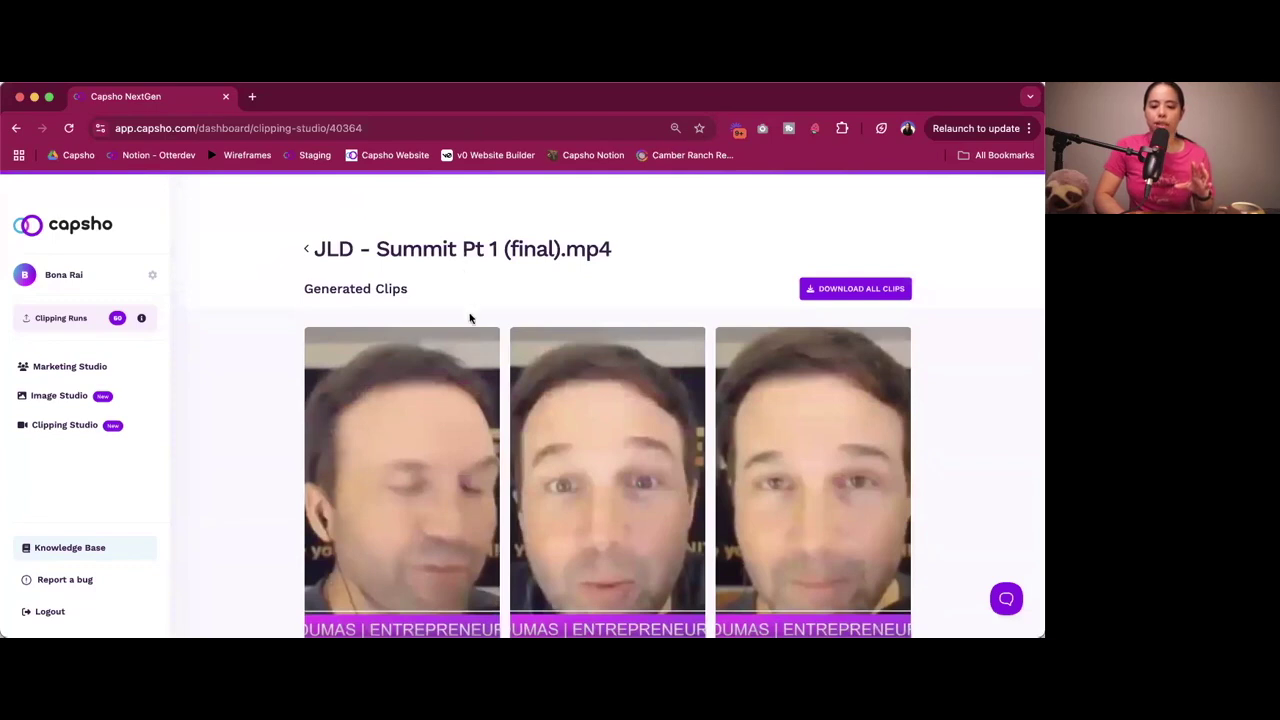
{"action": "scroll", "coordinate": [476, 330], "scroll_direction": "down", "scroll_amount": 1}
{"action": "scroll", "coordinate": [476, 331], "scroll_direction": "down", "scroll_amount": 10}
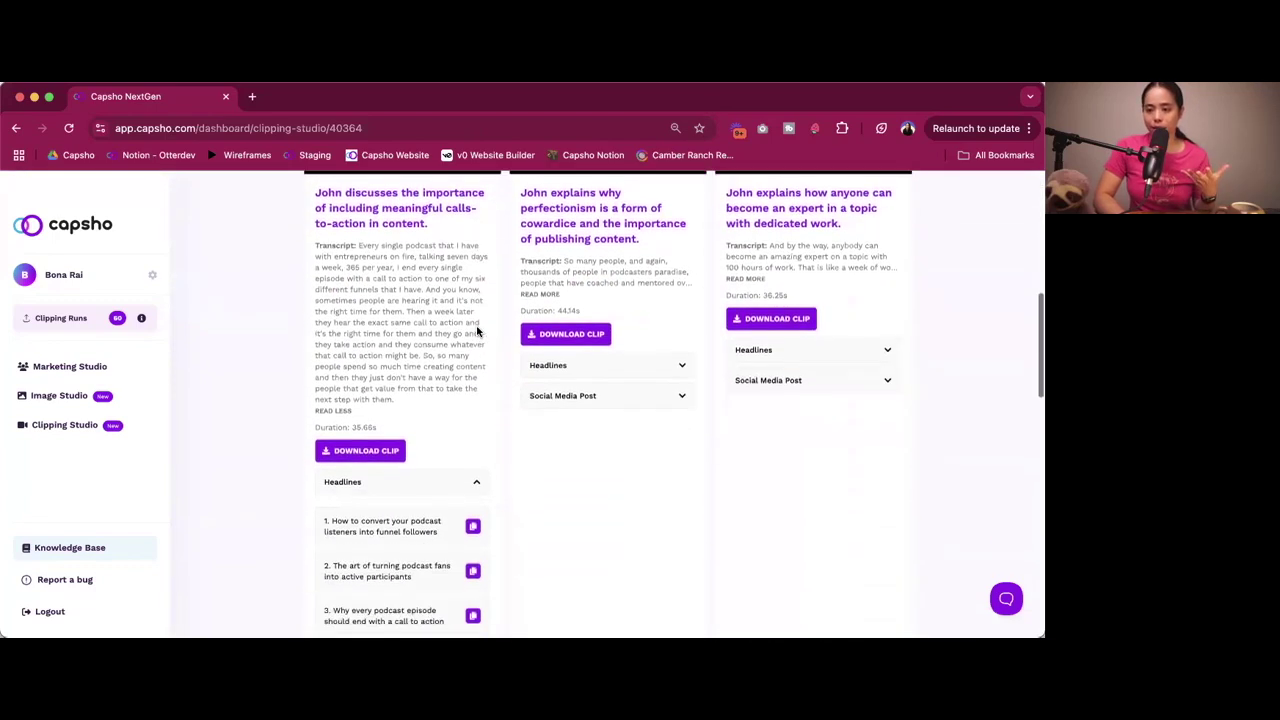
{"action": "scroll", "coordinate": [477, 331], "scroll_direction": "down", "scroll_amount": 5}
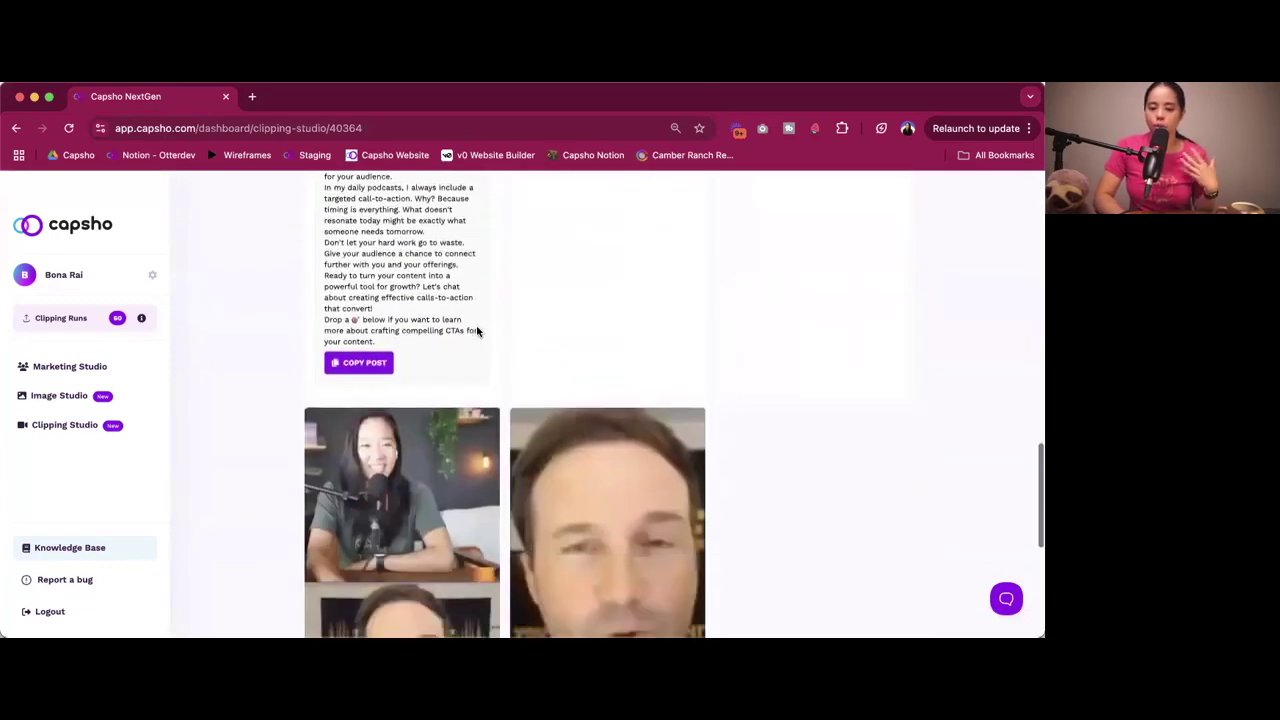
{"action": "scroll", "coordinate": [477, 331], "scroll_direction": "down", "scroll_amount": 3}
{"action": "scroll", "coordinate": [477, 331], "scroll_direction": "down", "scroll_amount": 2}
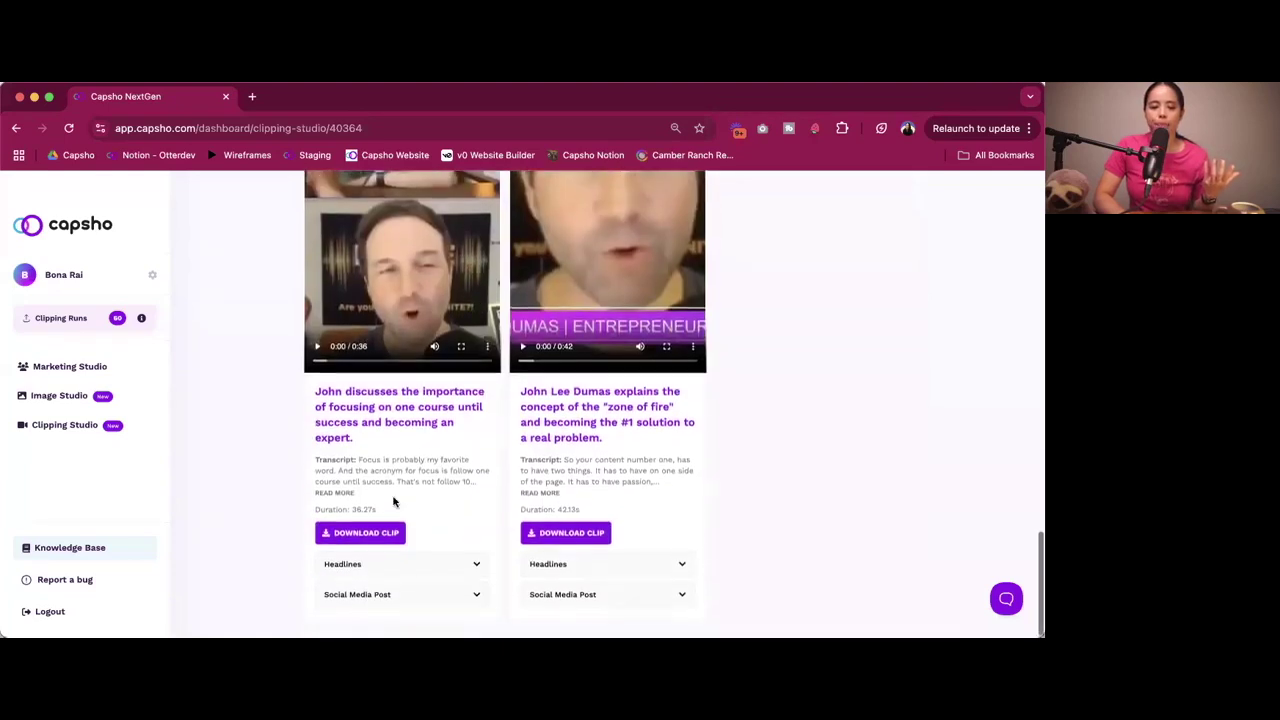
{"action": "scroll", "coordinate": [448, 530], "scroll_direction": "up", "scroll_amount": 10}
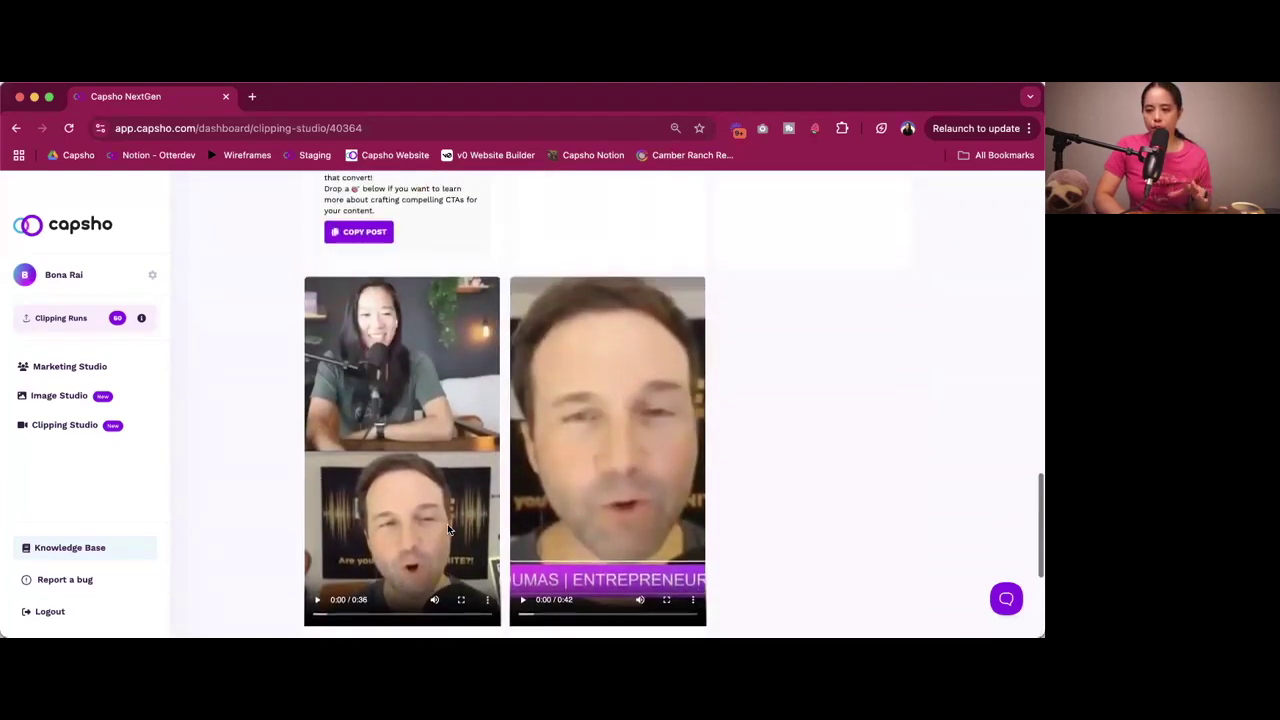
{"action": "scroll", "coordinate": [448, 530], "scroll_direction": "up", "scroll_amount": 3}
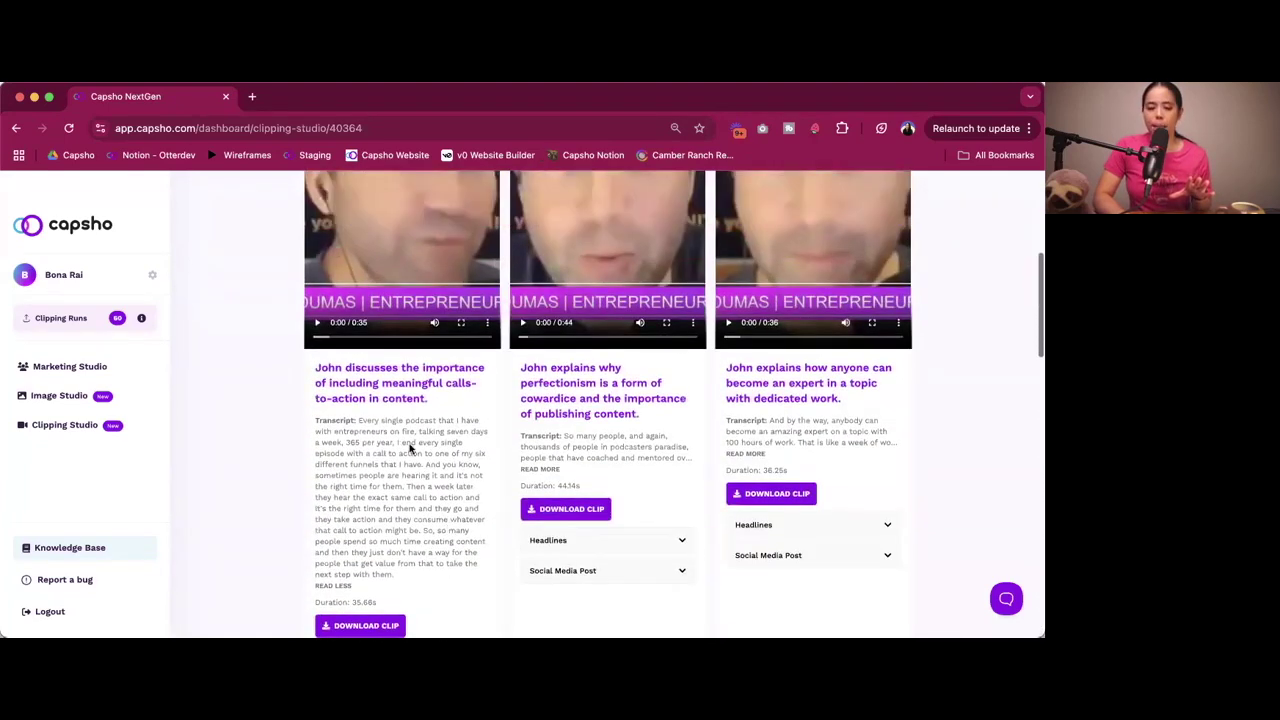
Collapse the headlines of the first clip and return to the beginning of the generated clips.
{"action": "scroll", "coordinate": [358, 538], "scroll_direction": "down", "scroll_amount": 3}
{"action": "left_click", "coordinate": [467, 437]}
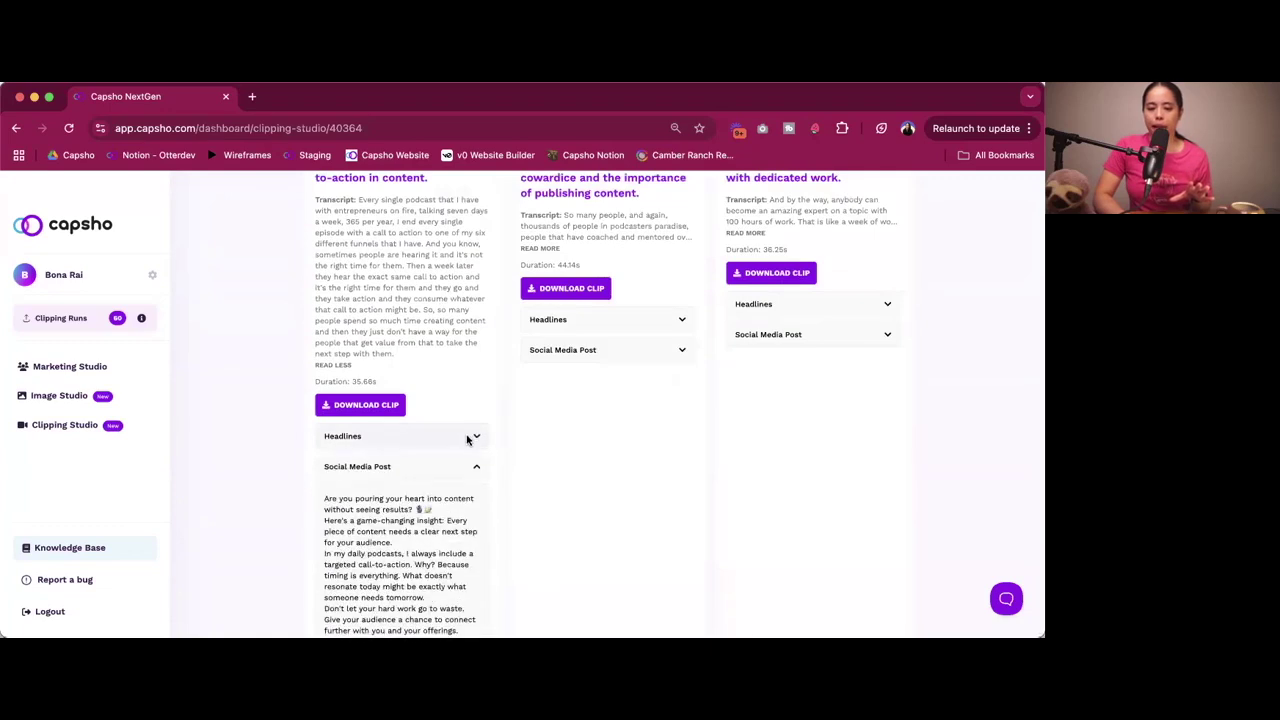
{"action": "scroll", "coordinate": [503, 471], "scroll_direction": "up", "scroll_amount": 10}
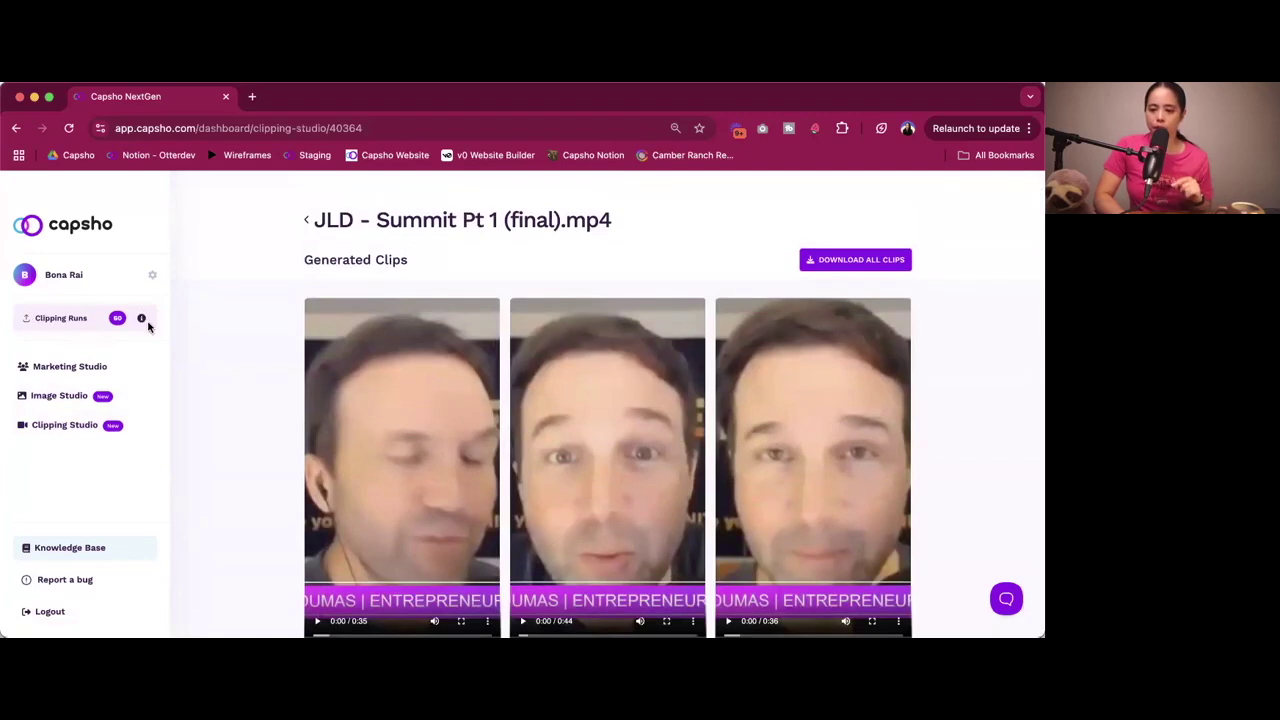
{"action": "scroll", "coordinate": [410, 367], "scroll_direction": "down", "scroll_amount": 15}
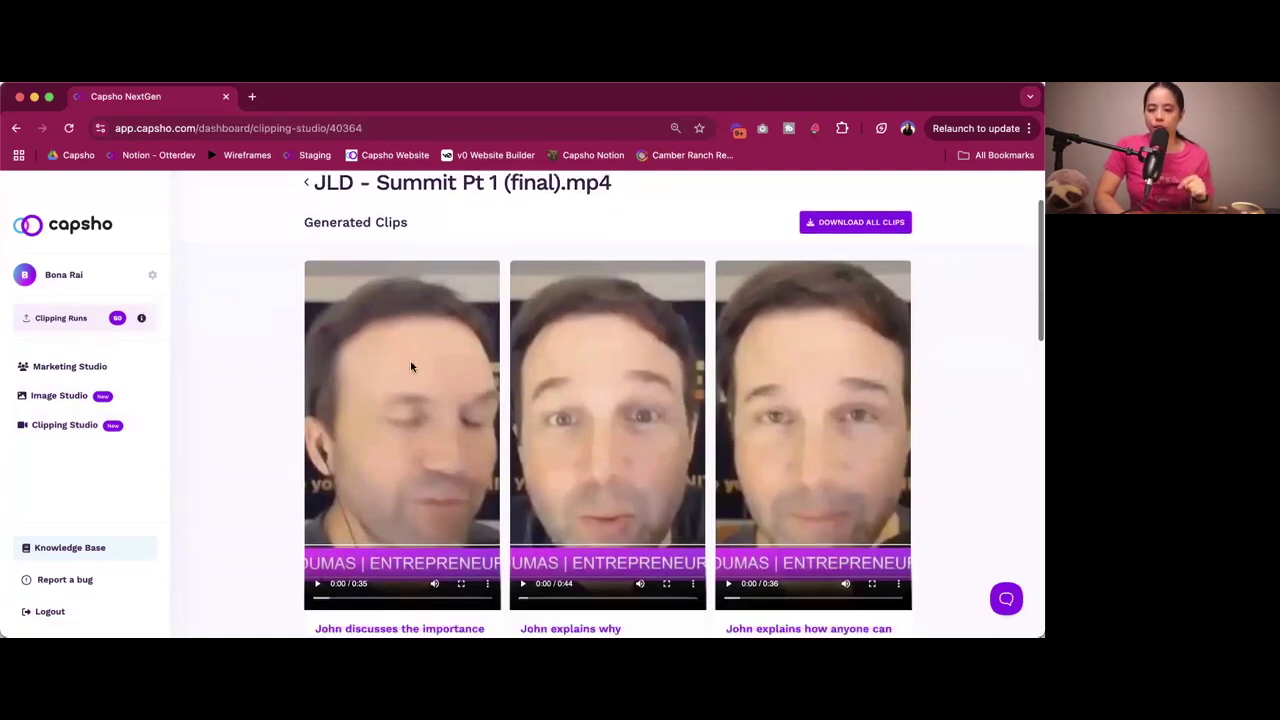